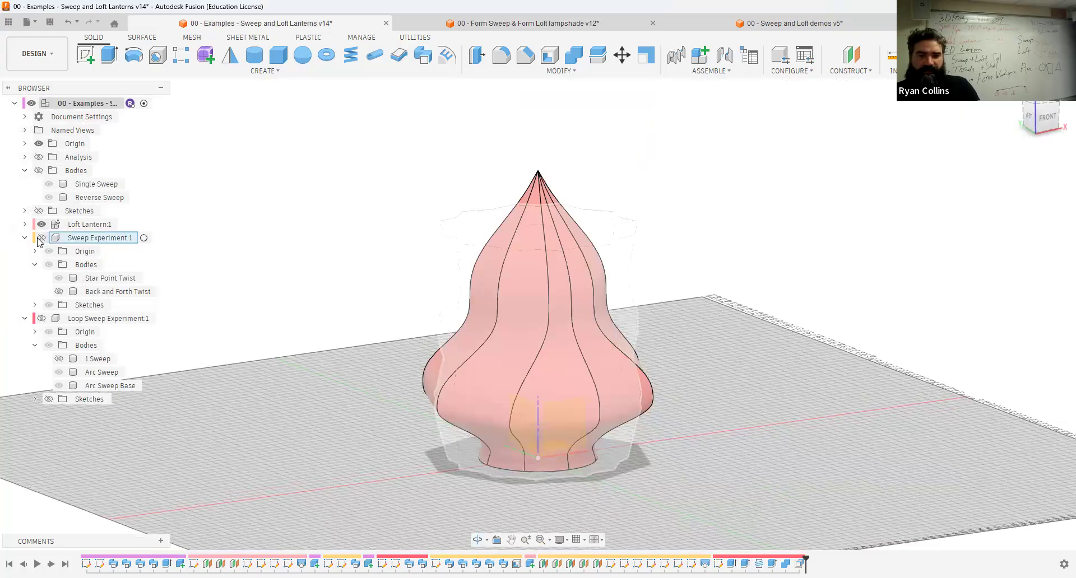
Show Sweep Experiment in place of Loft Lantern, and view the 00 - Form Sweep & Form Loft lampshade example
click(39, 238)
click(39, 225)
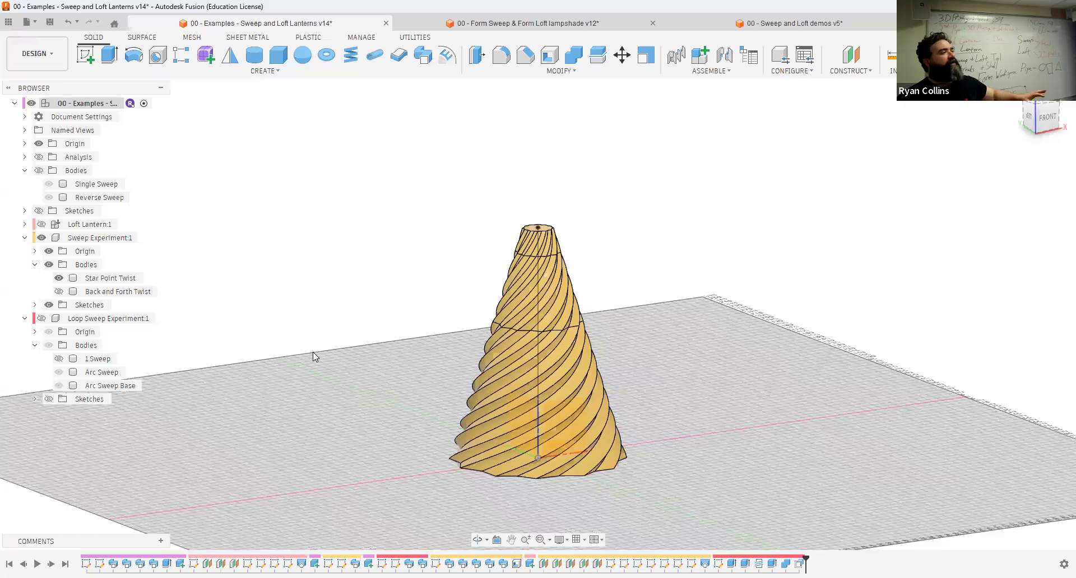
click(548, 27)
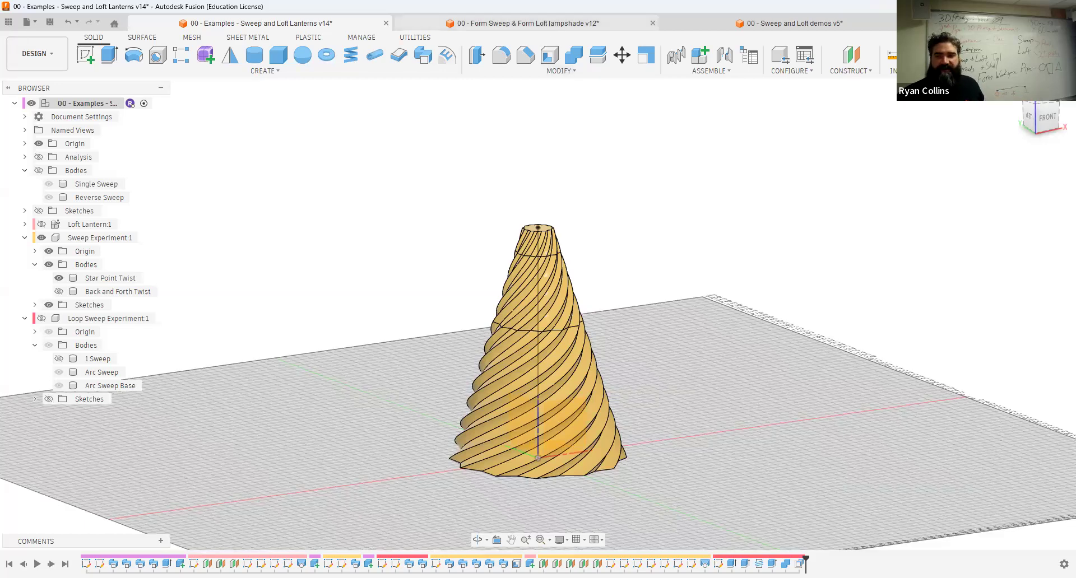
click(1013, 93)
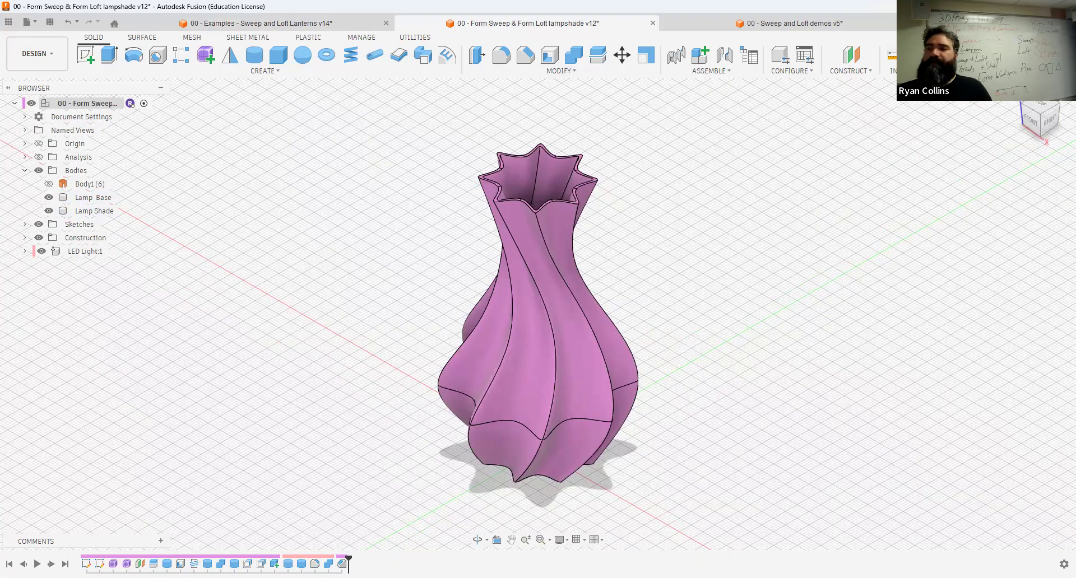
Create a new Hybrid Design
key(ctrl+n)
click(512, 213)
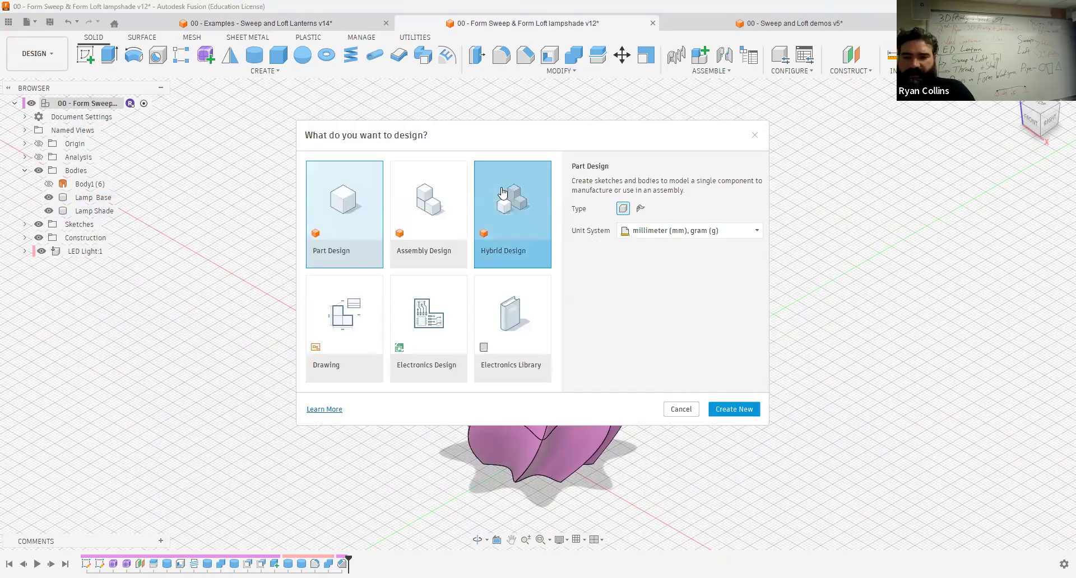
click(731, 409)
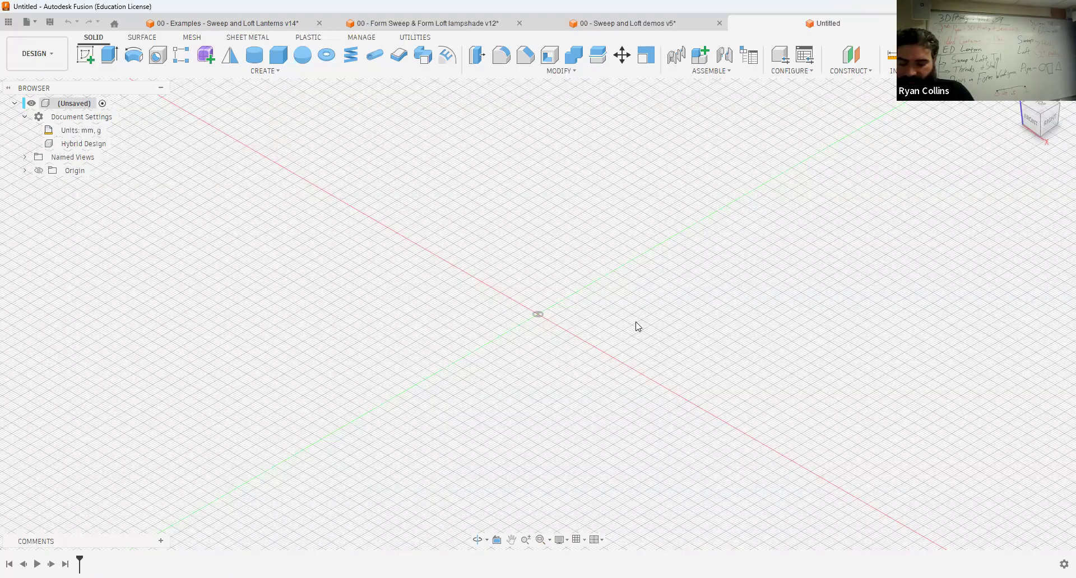
Save the new design as "00 -In class quick Form demo" in the 04 - Vase-Mode Lantern folder
key(ctrl+s)
text(00  -In class quick)
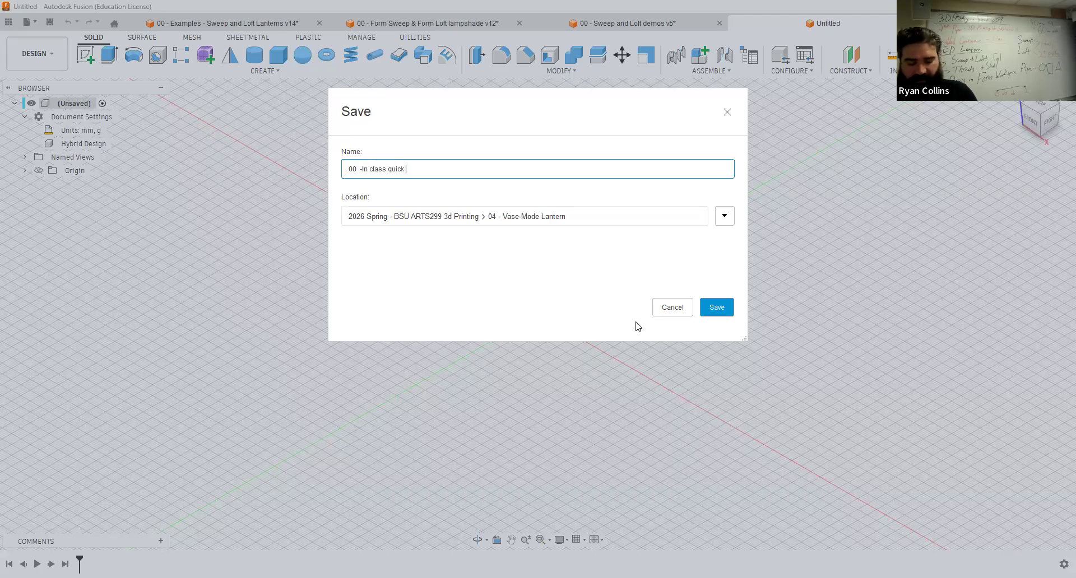
text( Form demo)
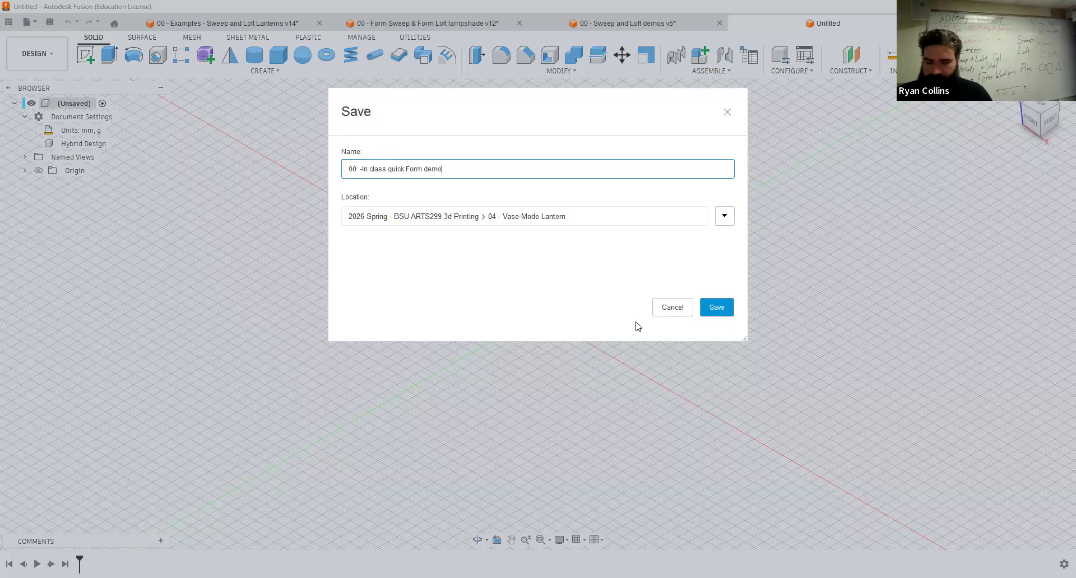
key(Return)
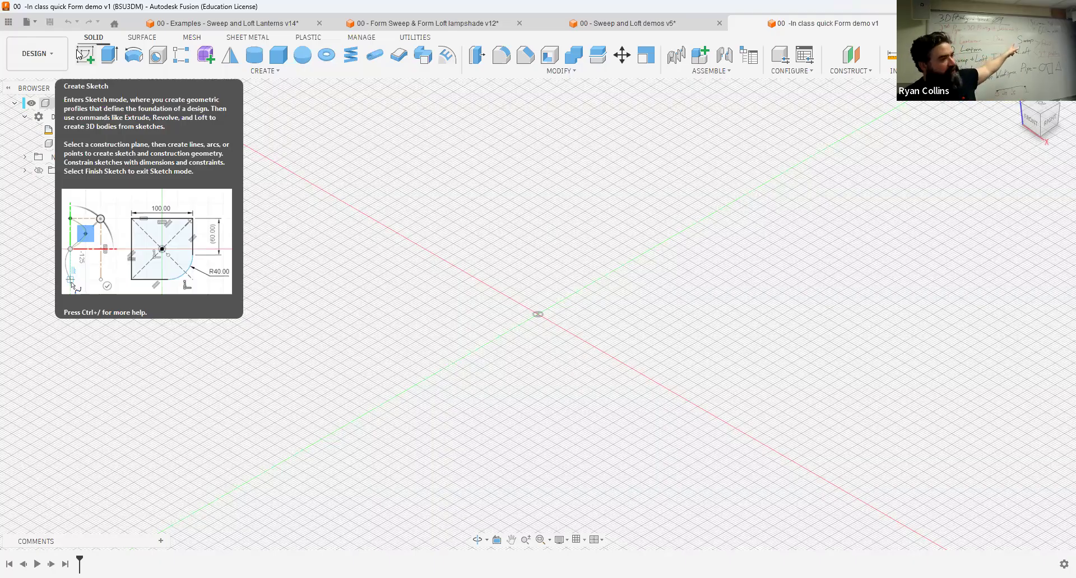
Sketch a rectangle 150 mm high and 40 mm wide on the front plane, starting at the origin
click(79, 54)
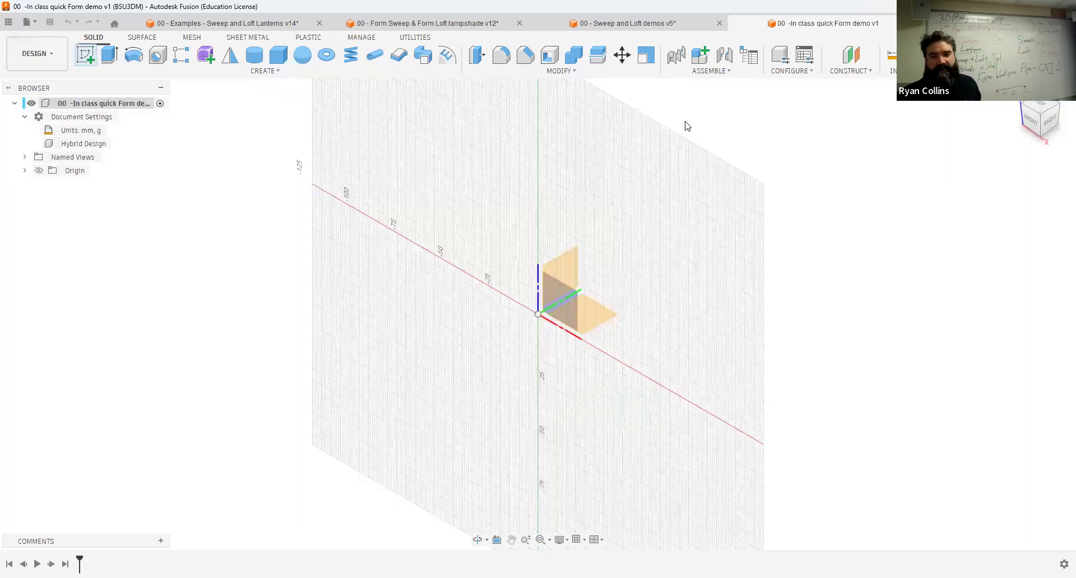
click(563, 308)
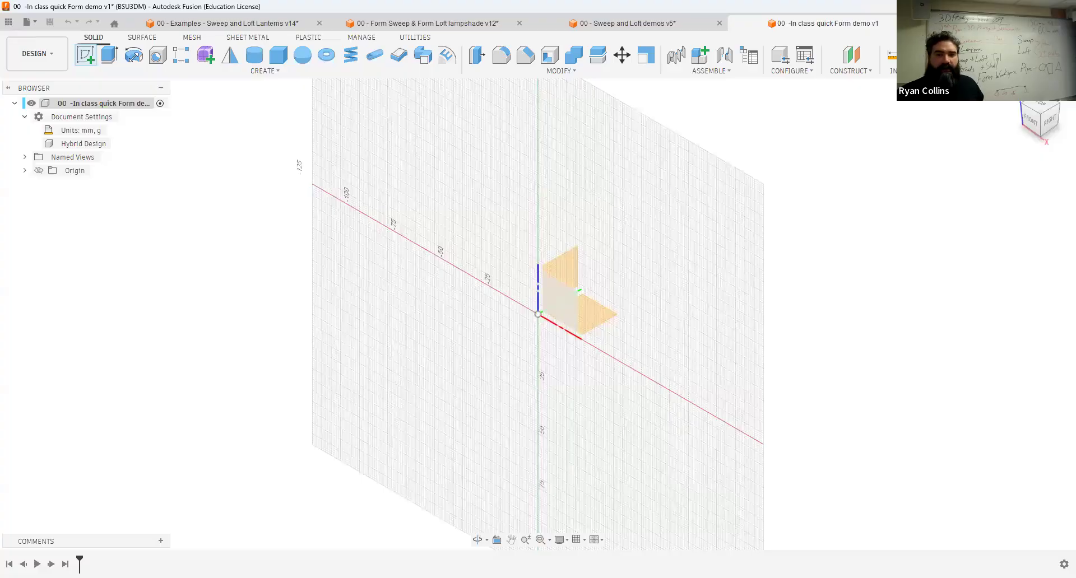
middle_drag(539, 310, 375, 380)
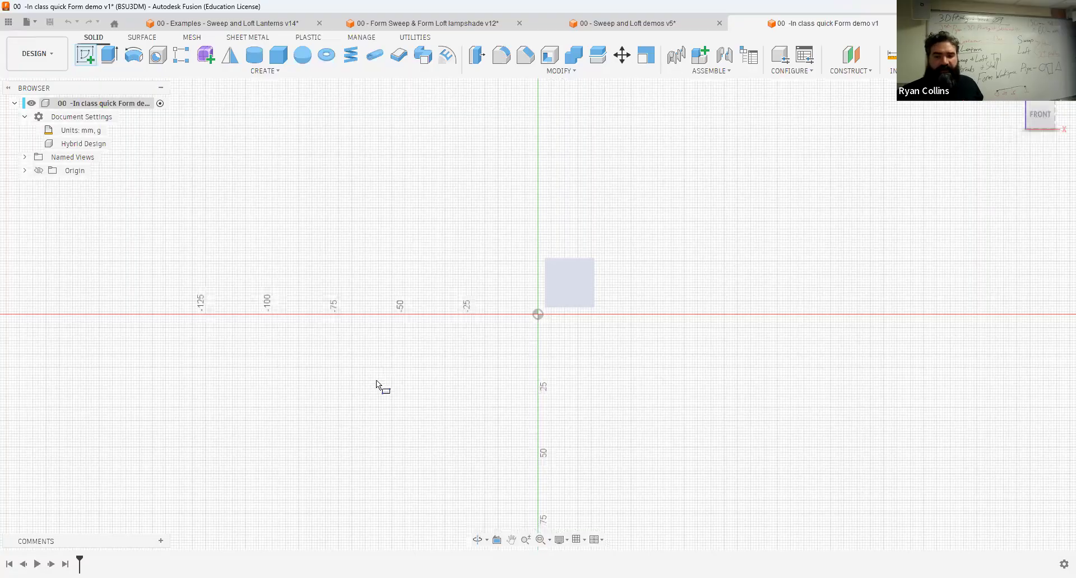
key(r)
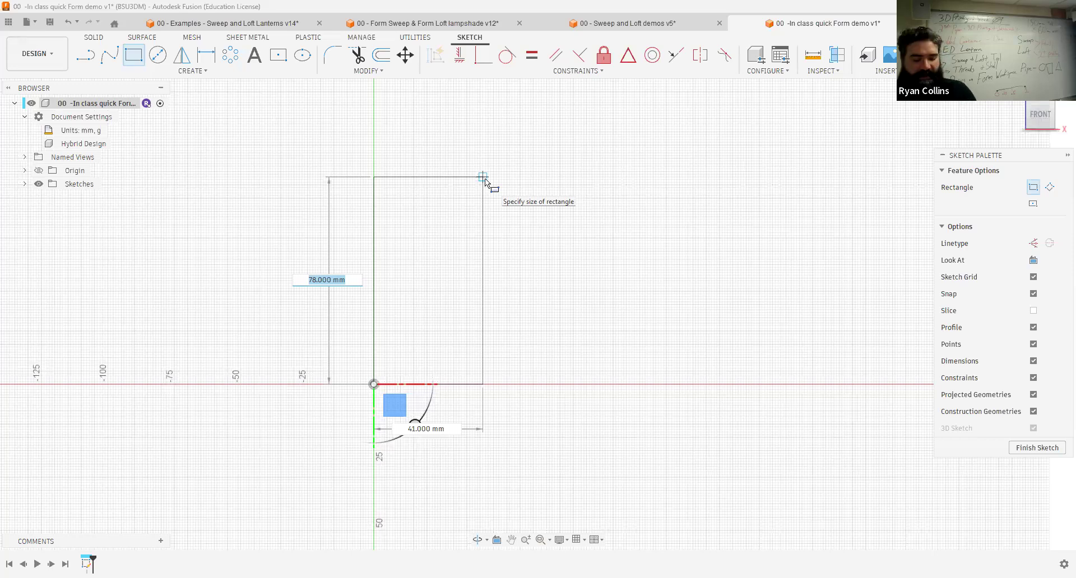
text(150)
key(Tab)
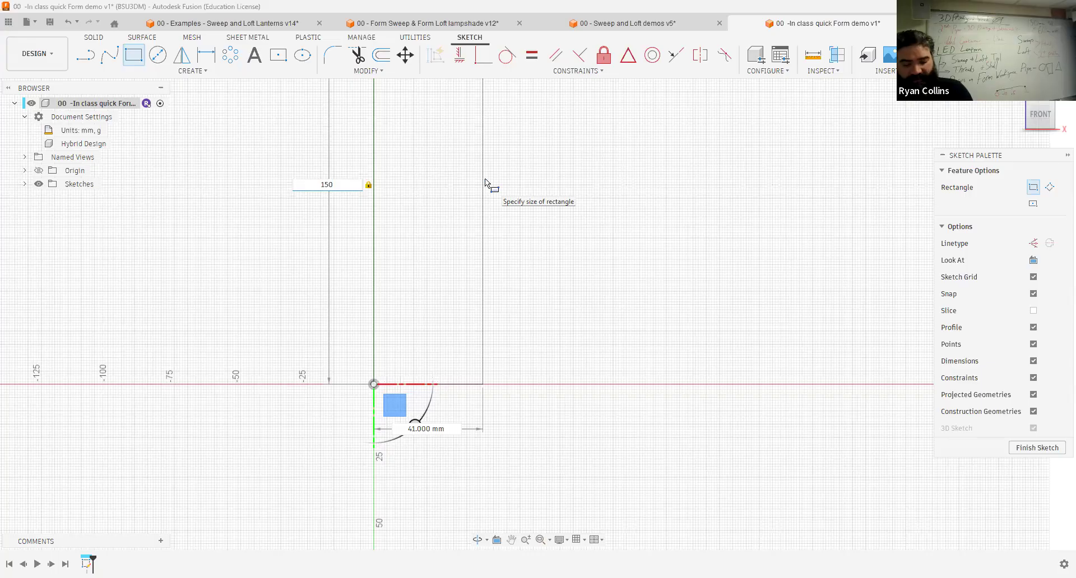
key(Tab)
text(30)
key(Tab)
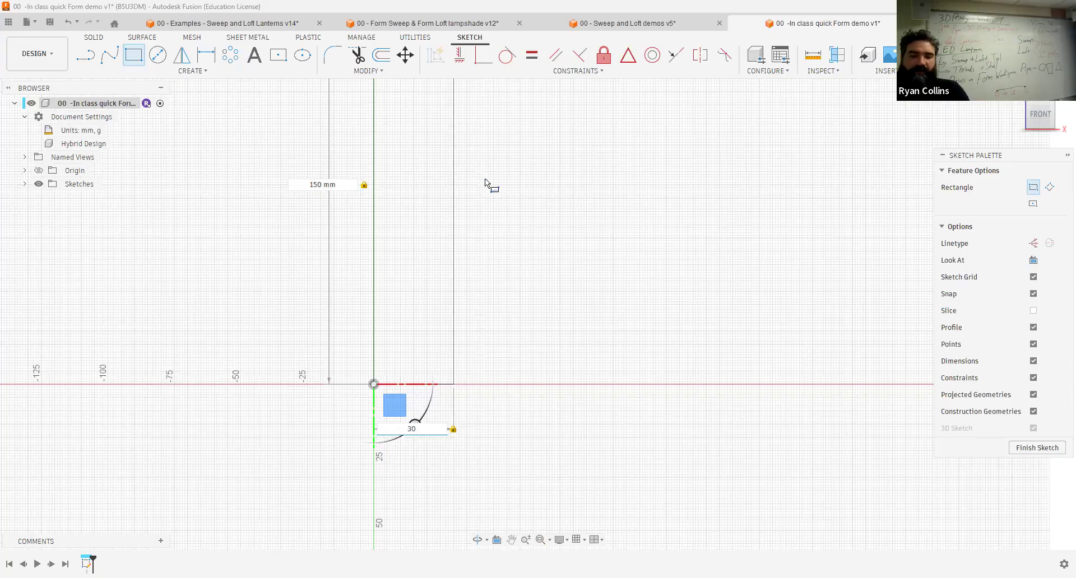
key(BackSpace)
key(BackSpace)
text(40)
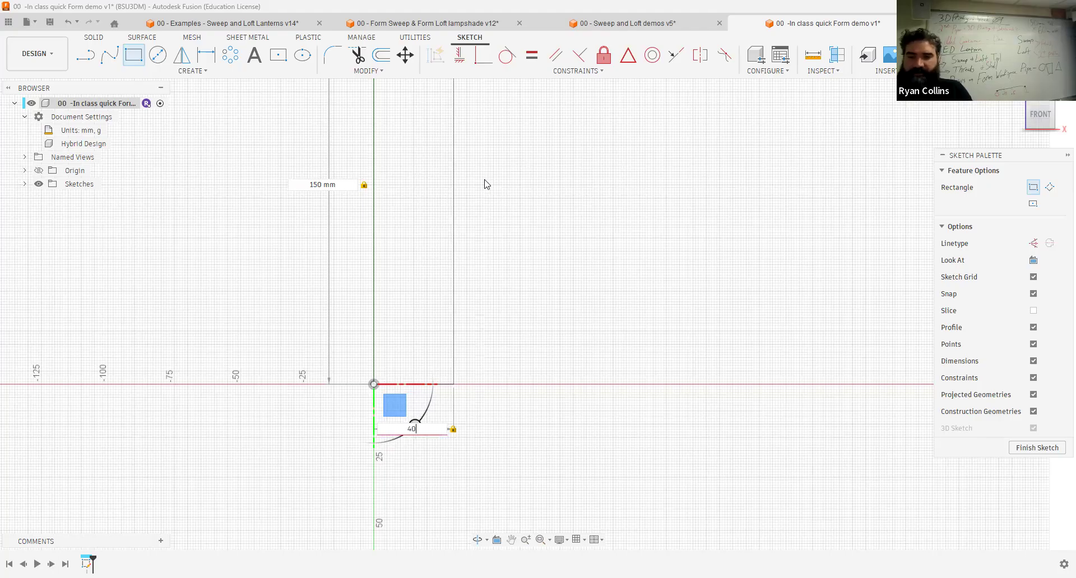
key(Return)
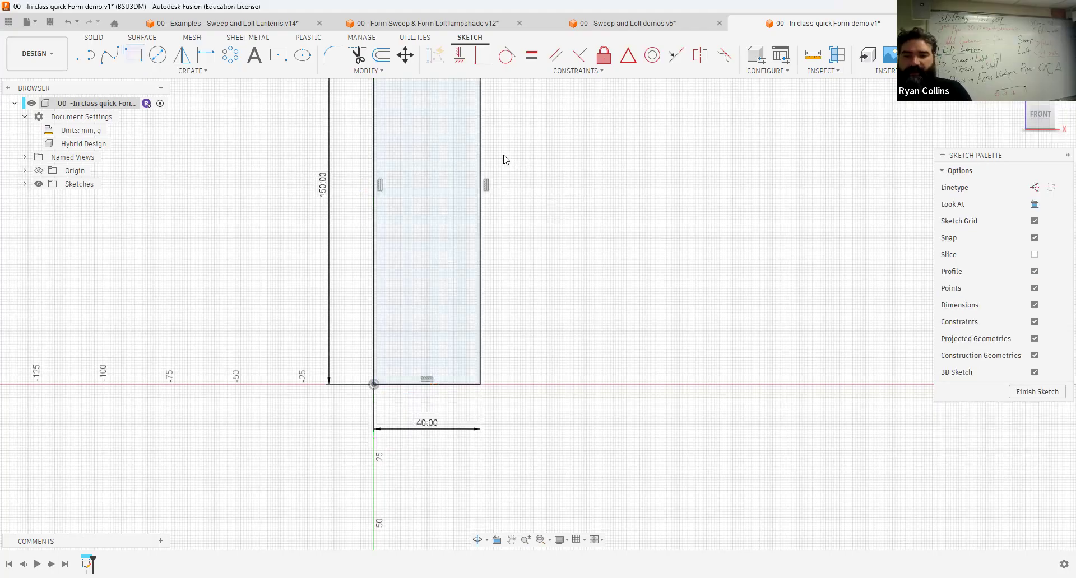
Convert the rectangle's four lines to construction geometry and finish the sketch
scroll(527, 160, down, 1)
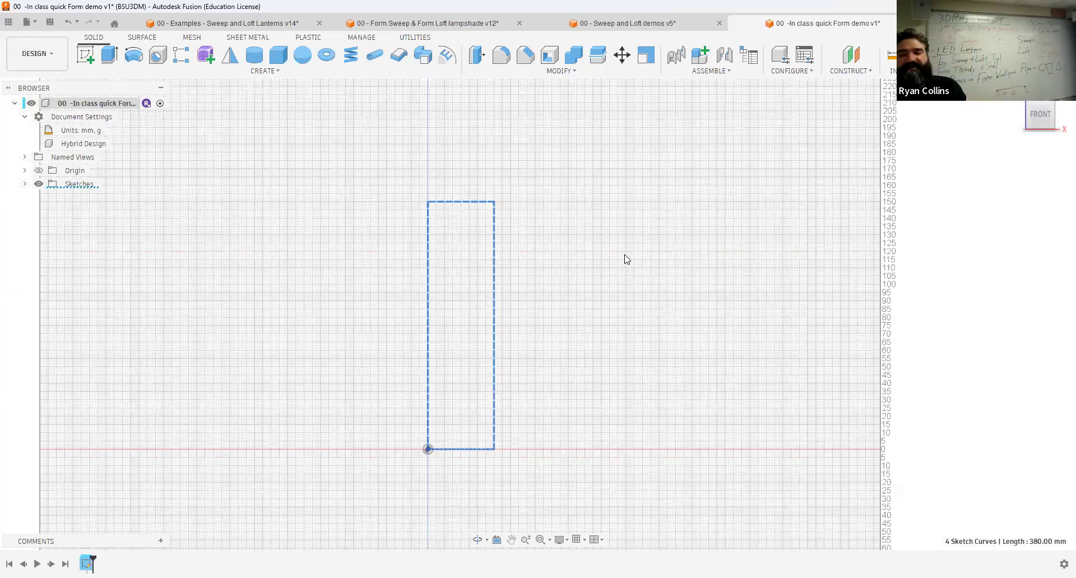
click(647, 267)
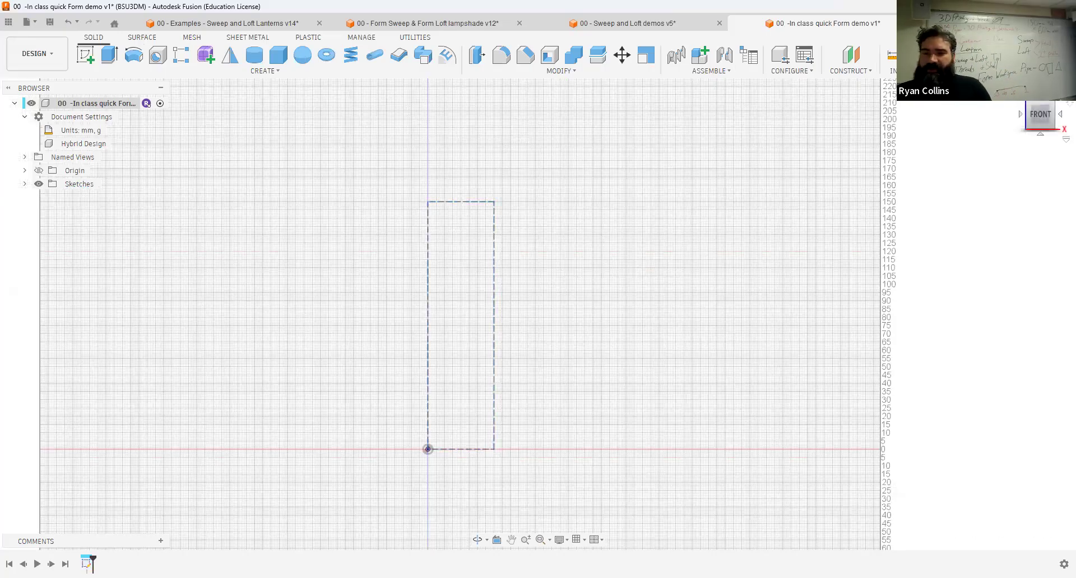
click(1015, 91)
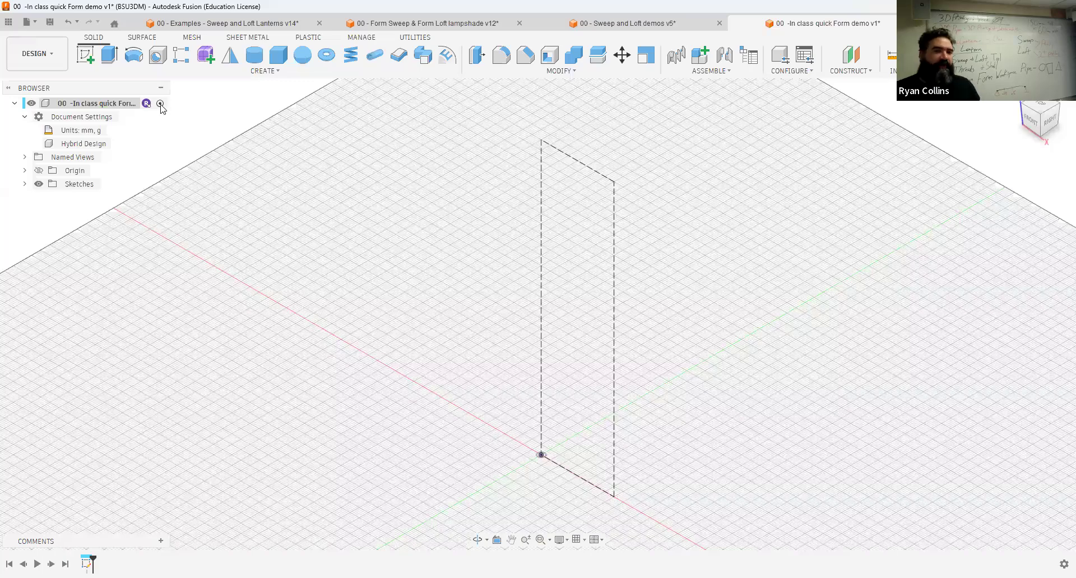
Start a new T-spline form with Create Form
click(257, 71)
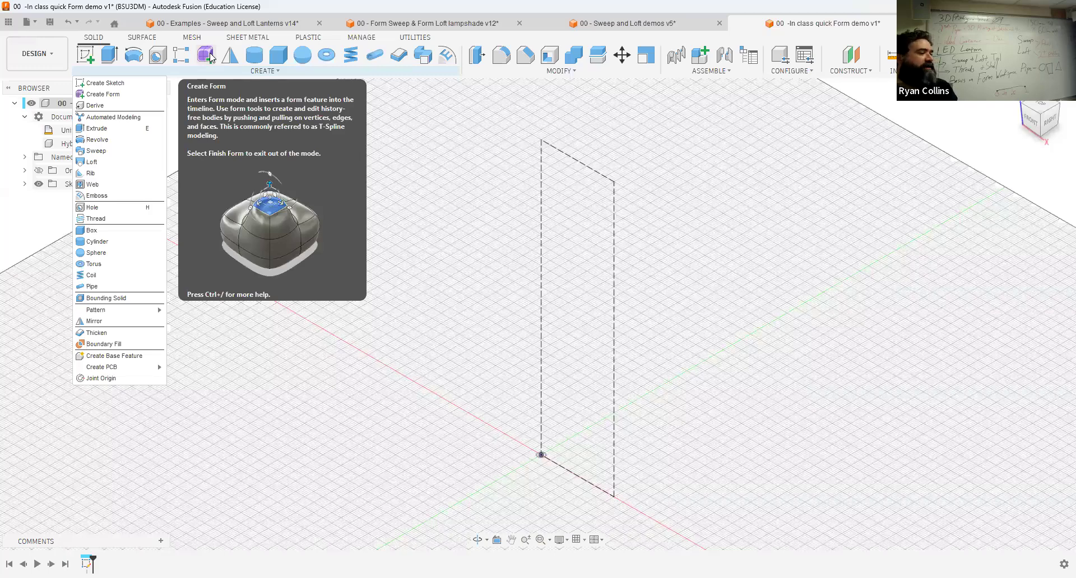
click(210, 56)
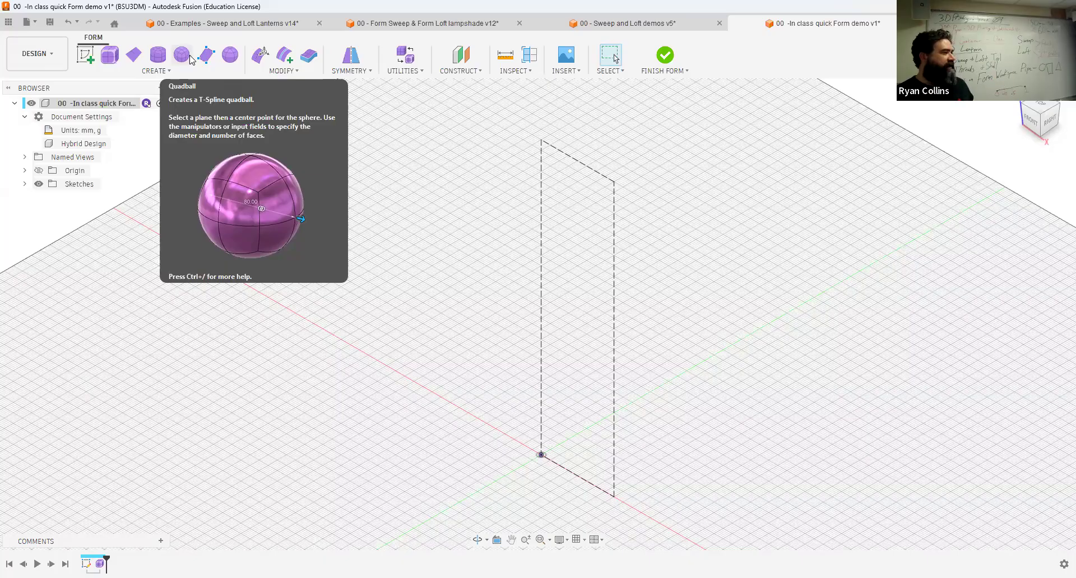
click(152, 71)
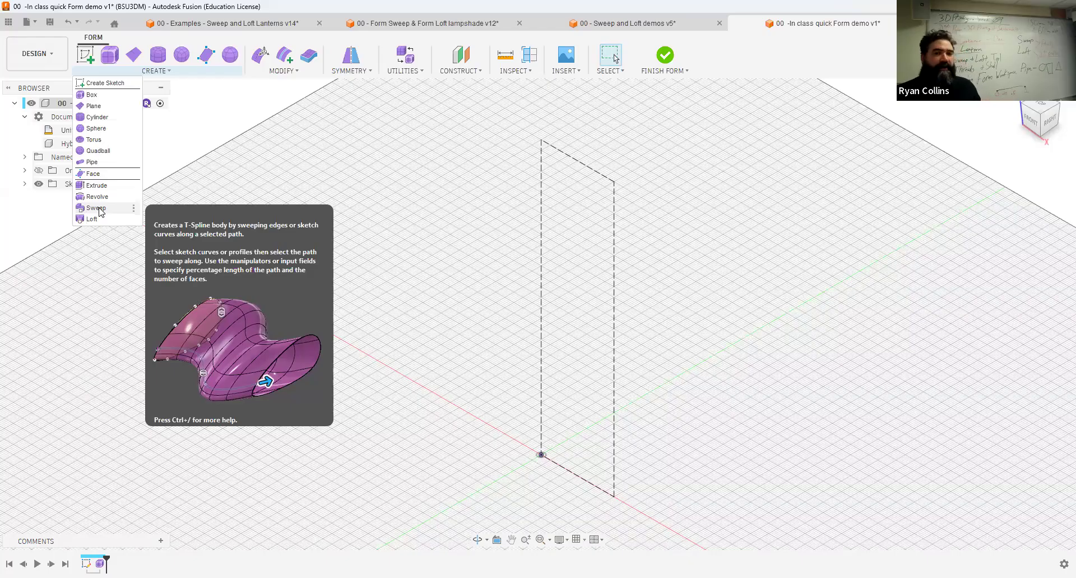
Place a form cylinder on the ground plane centred on the origin, 60 mm in diameter and 120 mm high
click(158, 55)
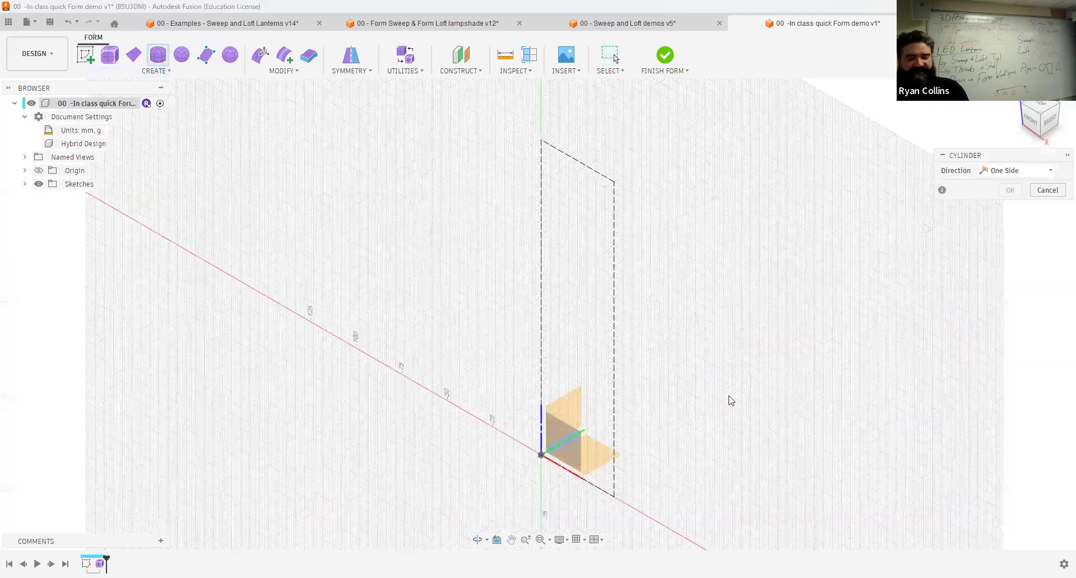
click(622, 412)
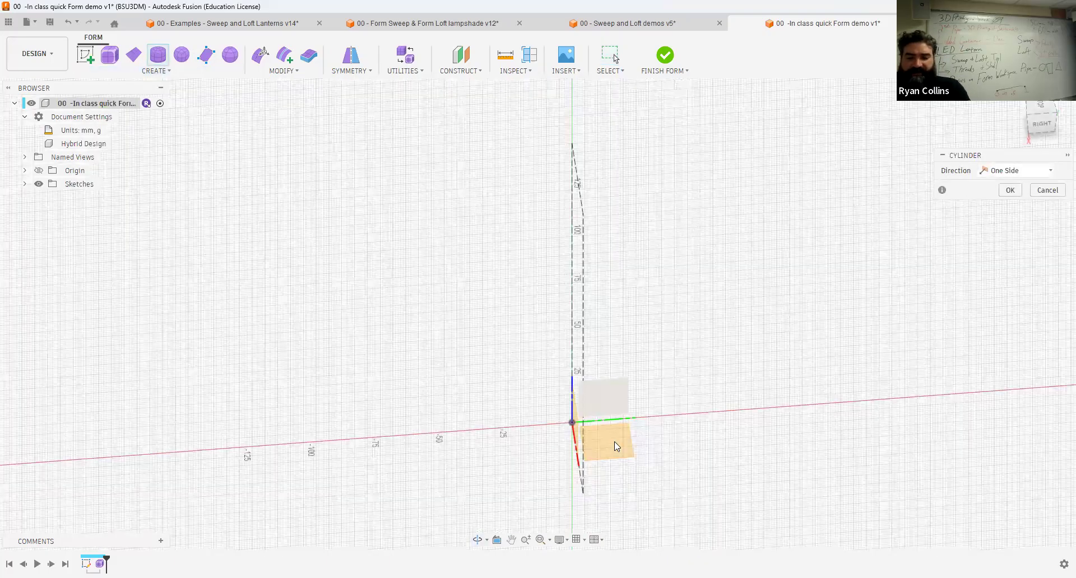
click(615, 442)
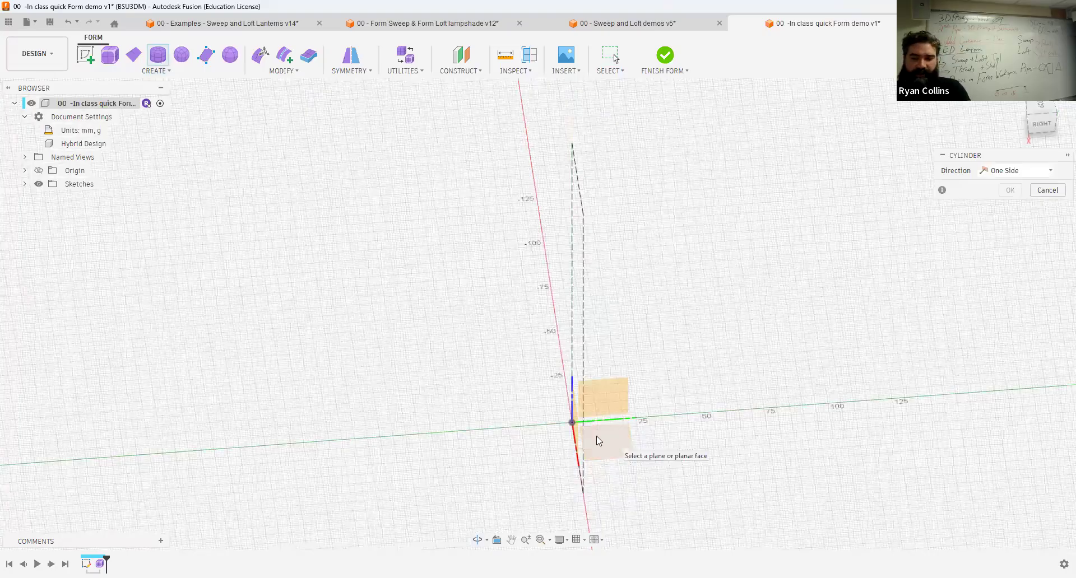
click(594, 443)
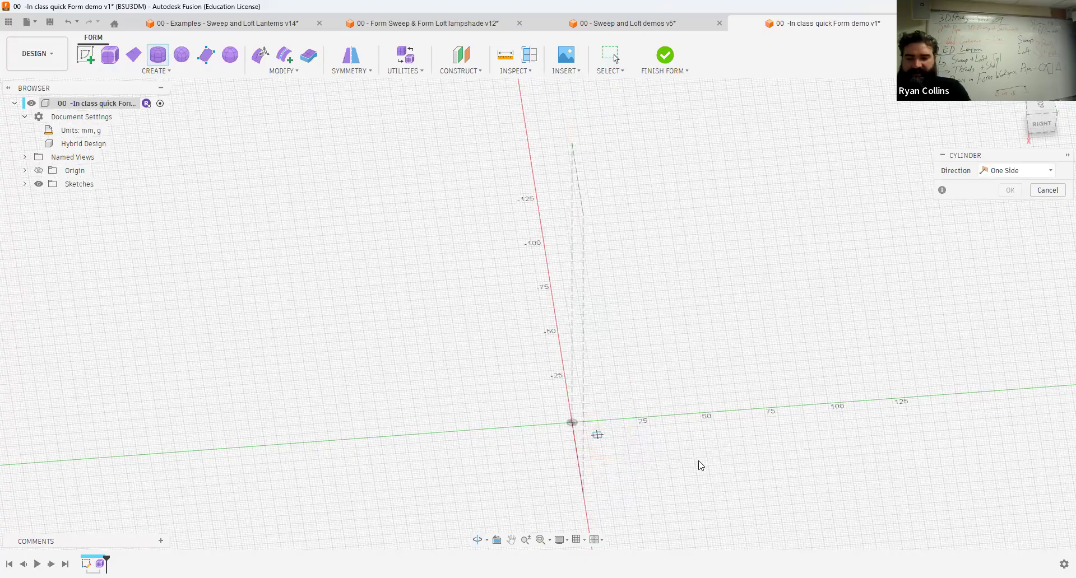
text(60)
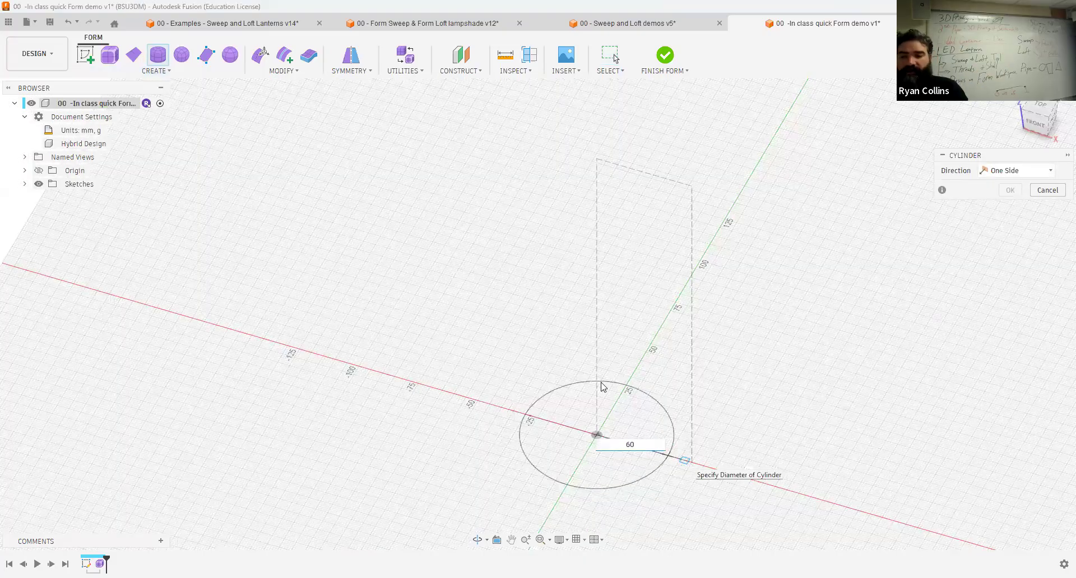
key(Return)
text(100)
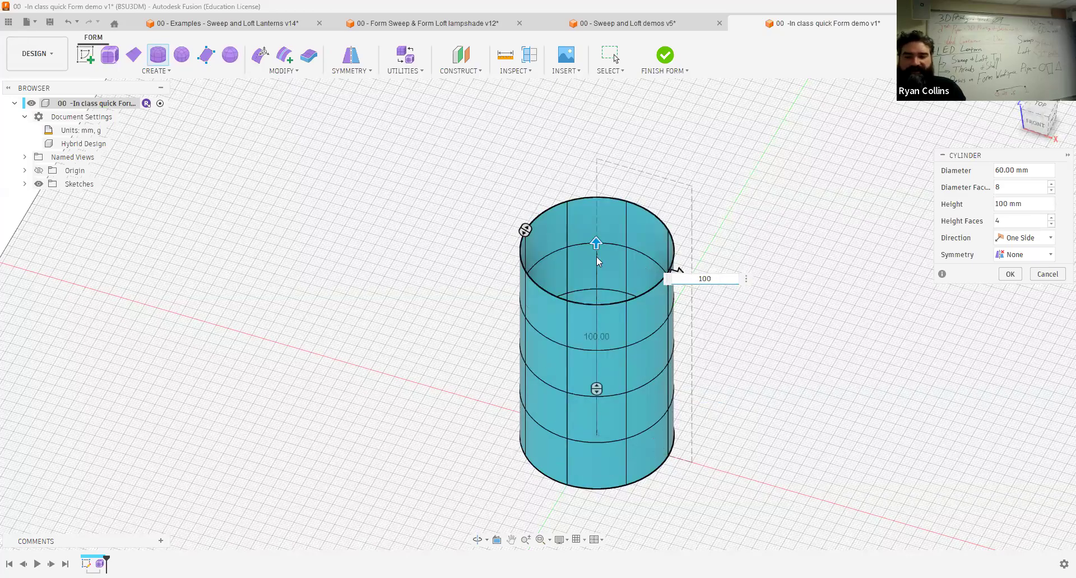
double_click(704, 282)
text(120)
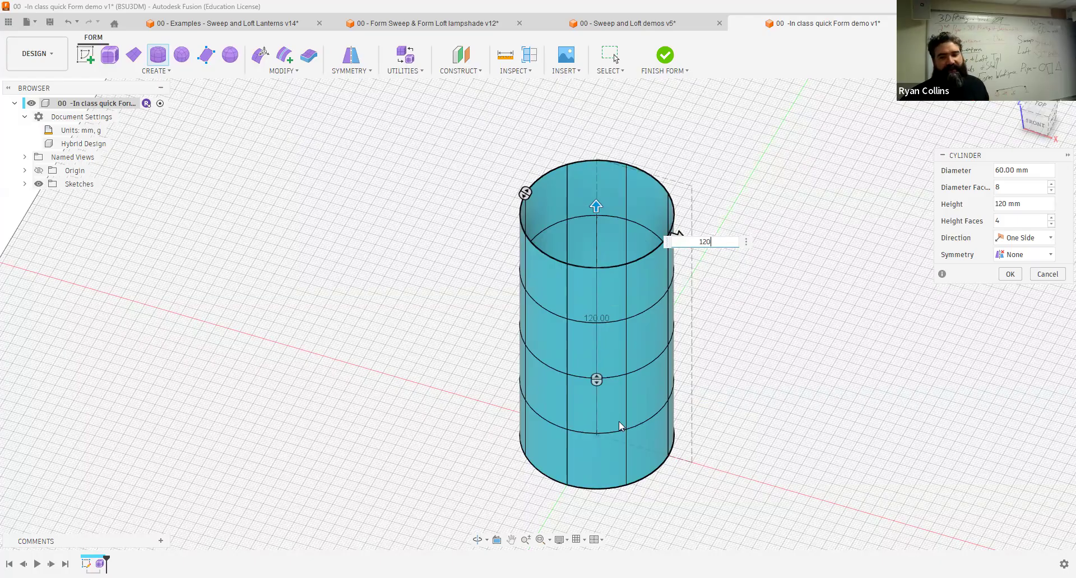
Try different face counts on the cylinder preview, going up to 17 diameter faces and 6 height faces
drag(598, 381, 598, 336)
drag(599, 379, 598, 423)
mouse_move(524, 194)
mouse_down()
mouse_move(519, 233)
mouse_move(545, 283)
mouse_move(529, 235)
mouse_move(539, 263)
mouse_move(560, 190)
mouse_move(583, 180)
mouse_move(535, 203)
mouse_move(524, 193)
mouse_up()
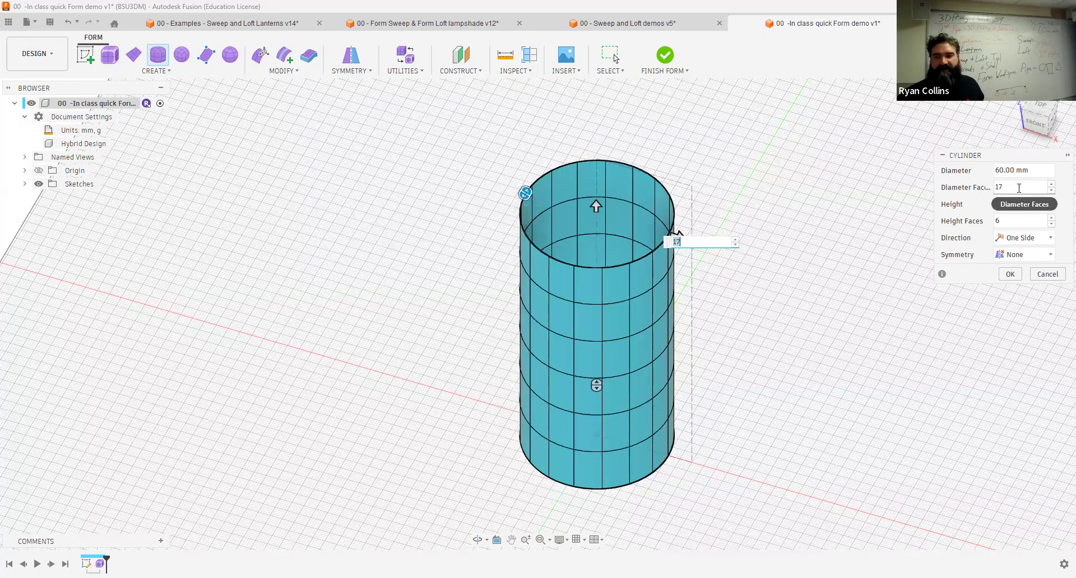
Set the cylinder's diameter faces to 8 and height faces to 4
text(8)
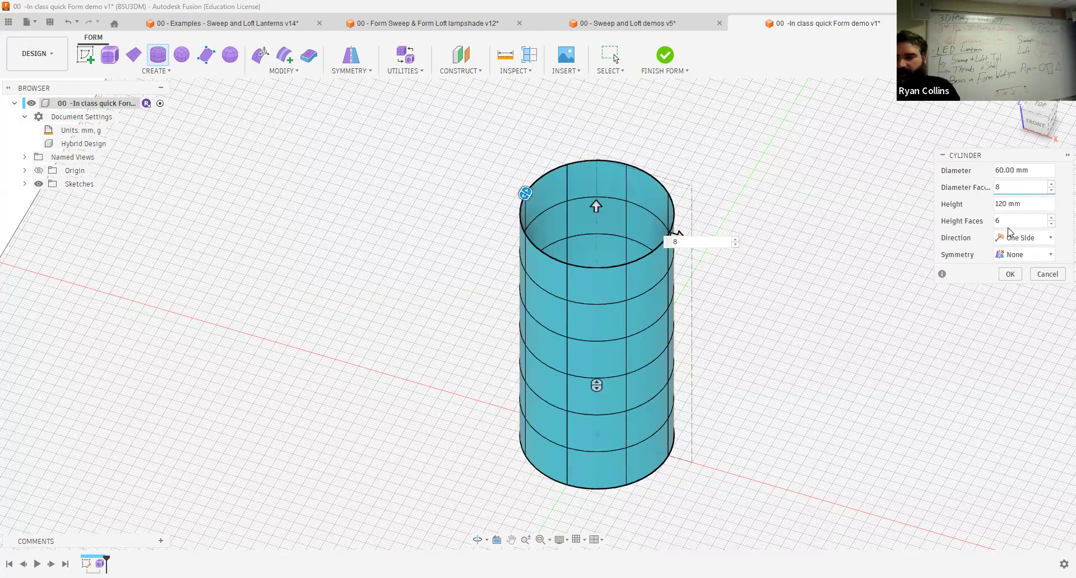
drag(1006, 221, 981, 221)
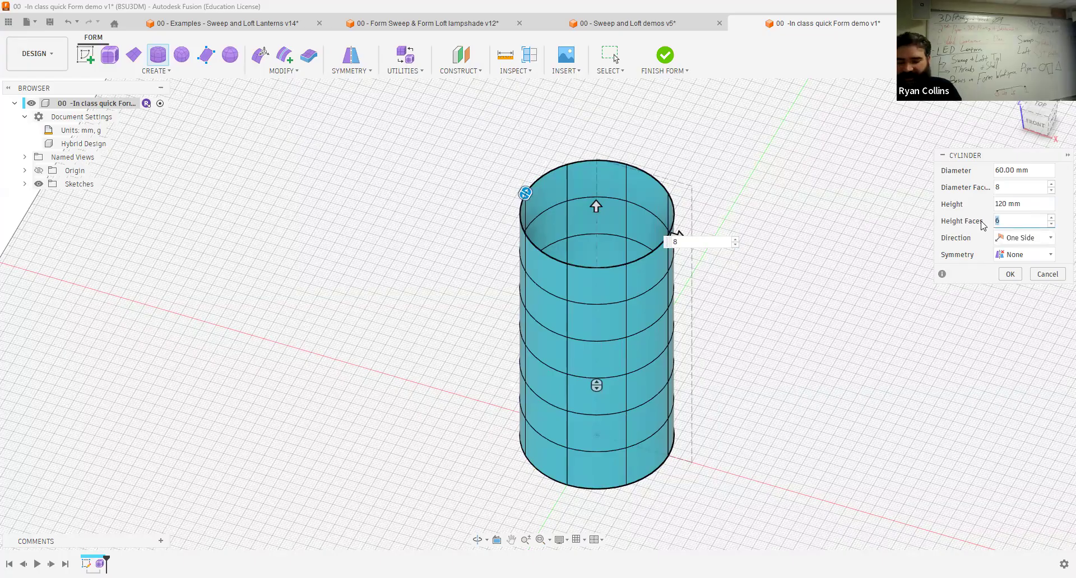
text(5)
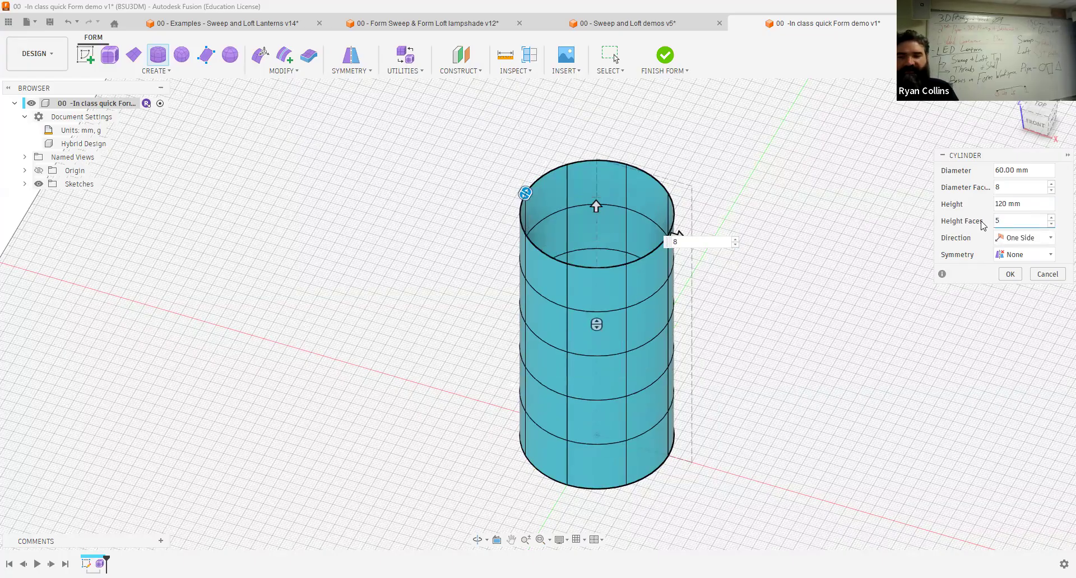
text(4)
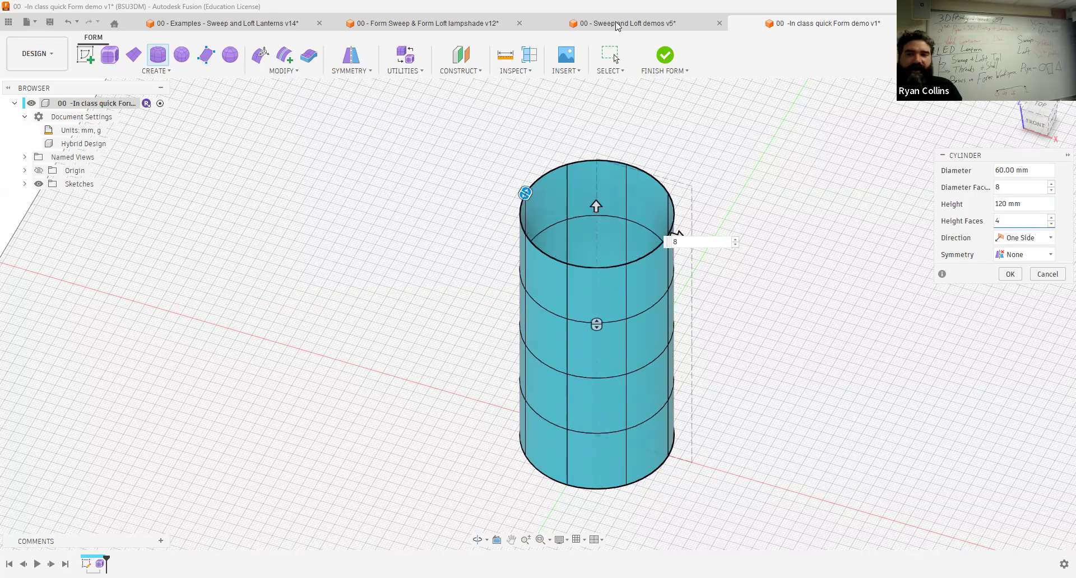
Show Sketch2, Sketch4, Sketch6 and Sketch5 in the 00 - Sweep and Loft demos document as a reference for the lantern's profile
click(643, 25)
click(49, 332)
click(48, 358)
click(49, 372)
click(49, 385)
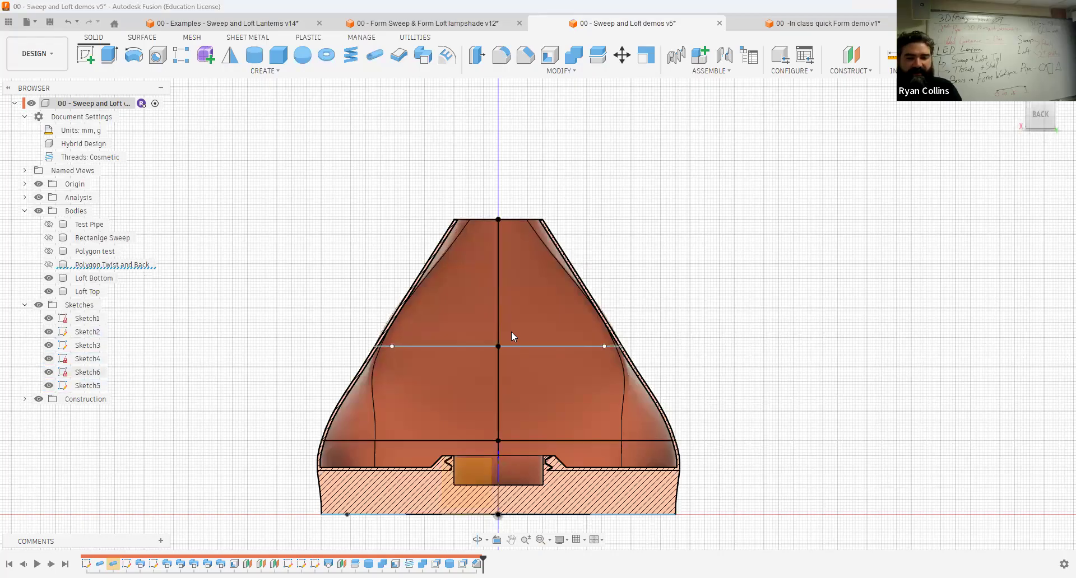
Examine the sectioned loft lantern from an angle and return to the In class quick Form demo document
shift+middle_drag(662, 207, 595, 286)
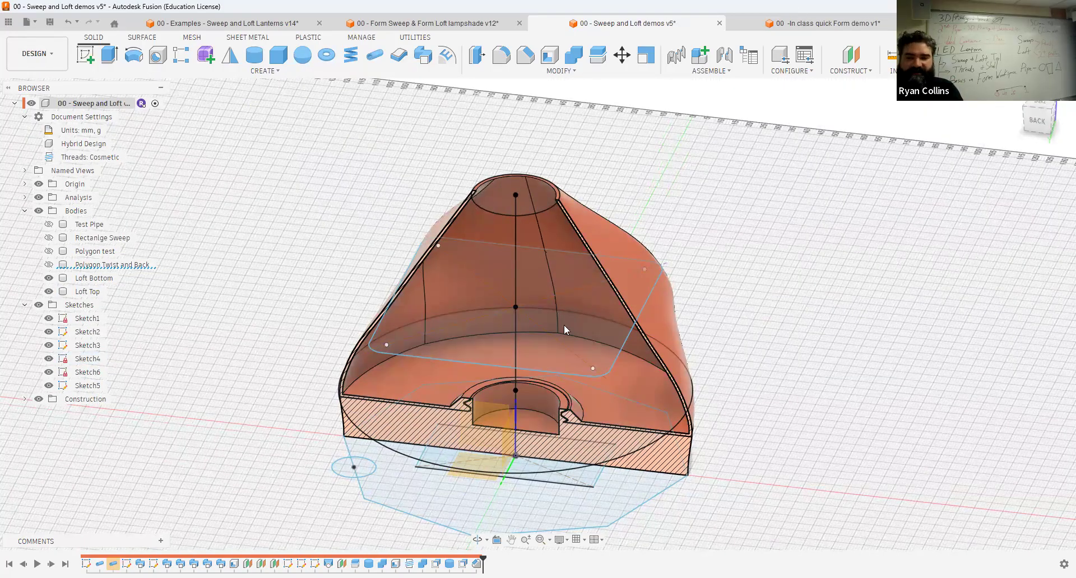
key(ctrl+Tab)
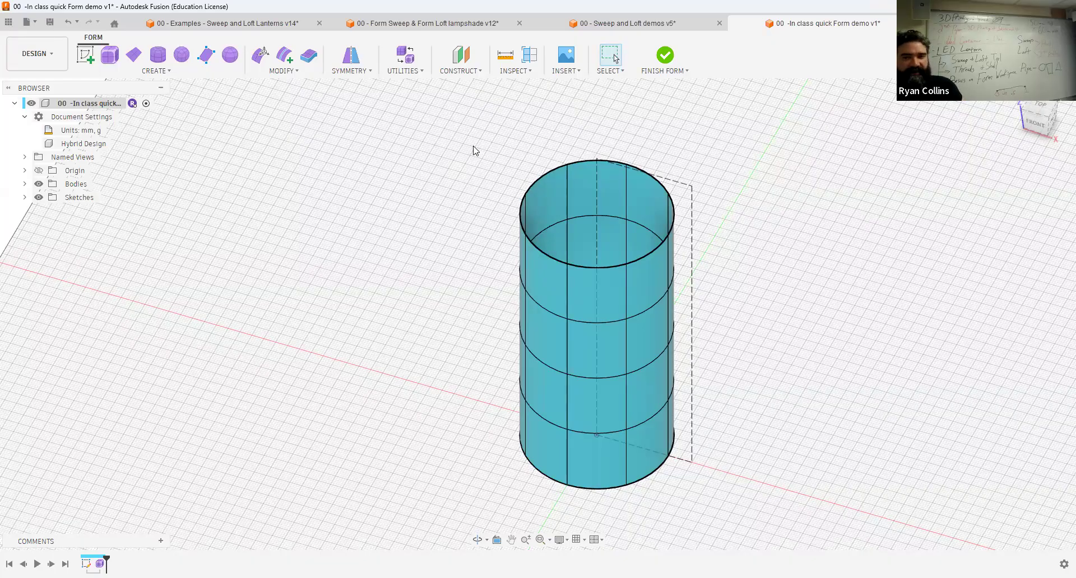
Start internal circular symmetry on the form cylinder, selecting two opposite faces in its uppermost row
click(358, 71)
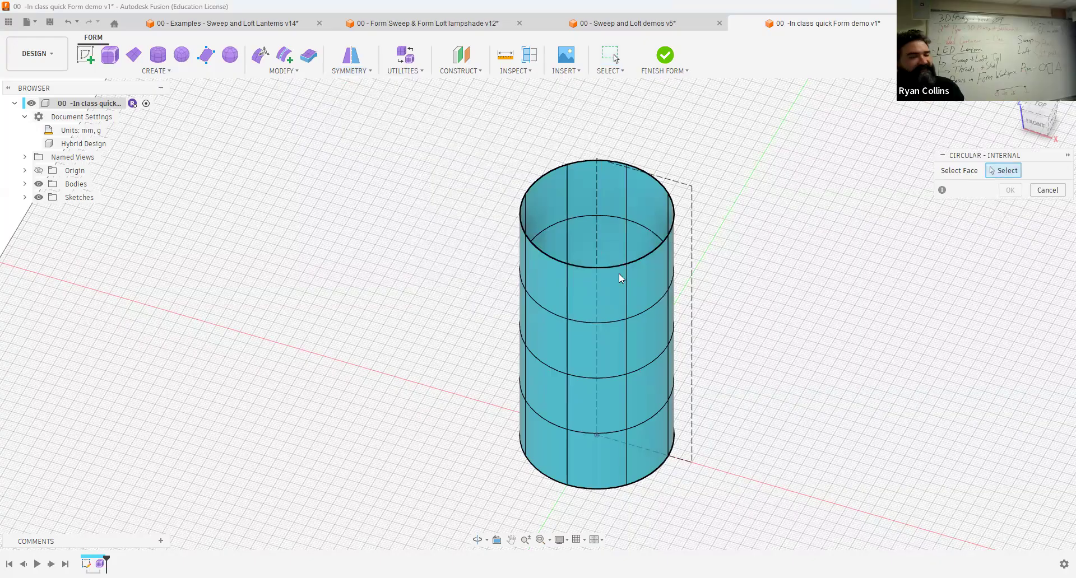
click(599, 303)
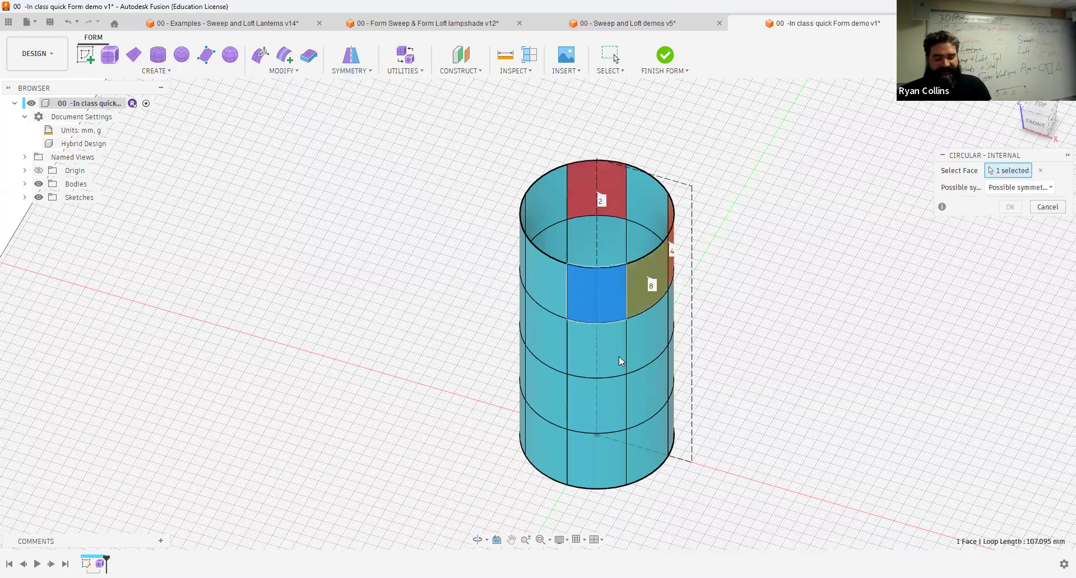
shift+drag(605, 356, 586, 360)
shift+middle_drag(585, 360, 577, 359)
shift+middle_drag(630, 233, 654, 194)
click(647, 207)
shift+middle_drag(657, 403, 577, 300)
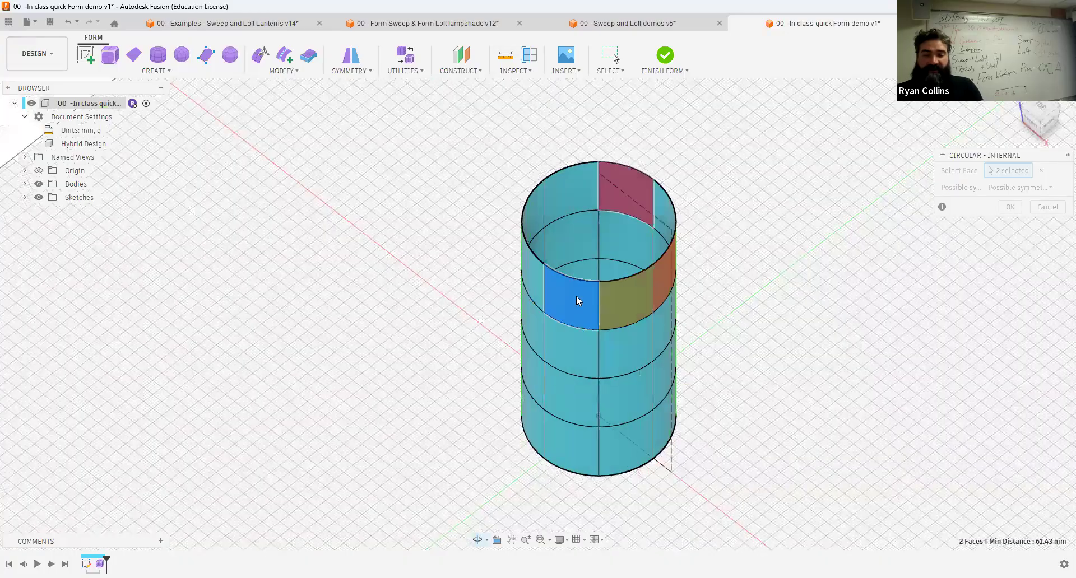
shift+middle_drag(624, 372, 594, 316)
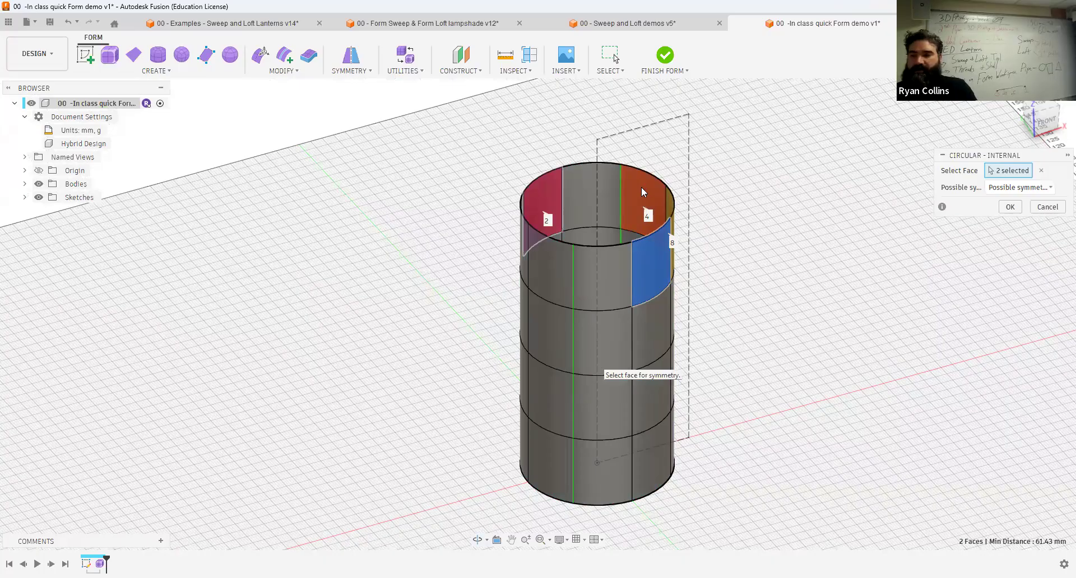
Try 4 sided symmetry on the cylinder, and apply the circular symmetry as 8 sided
click(1053, 189)
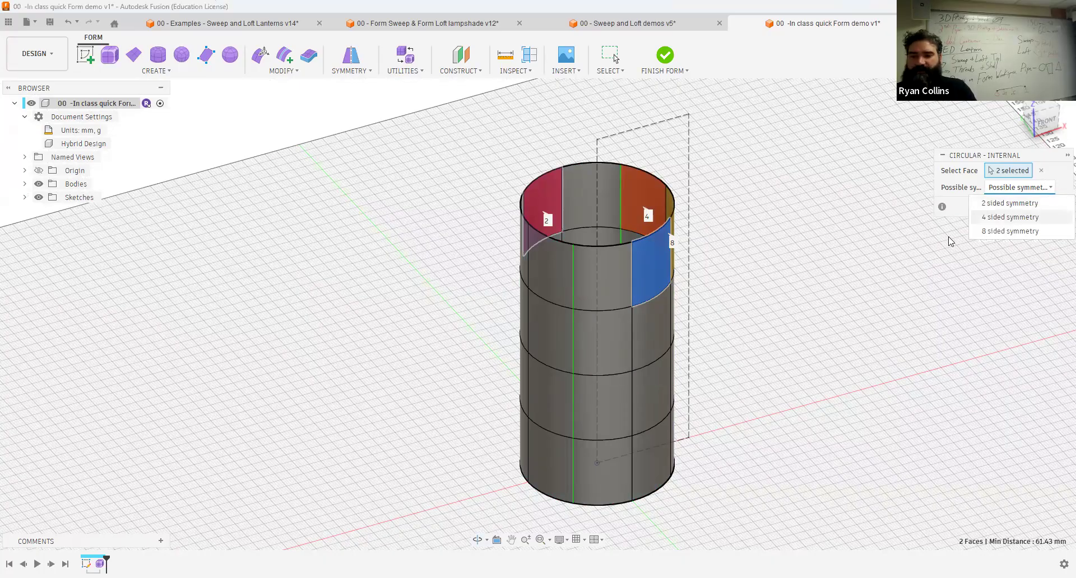
shift+middle_drag(725, 348, 587, 301)
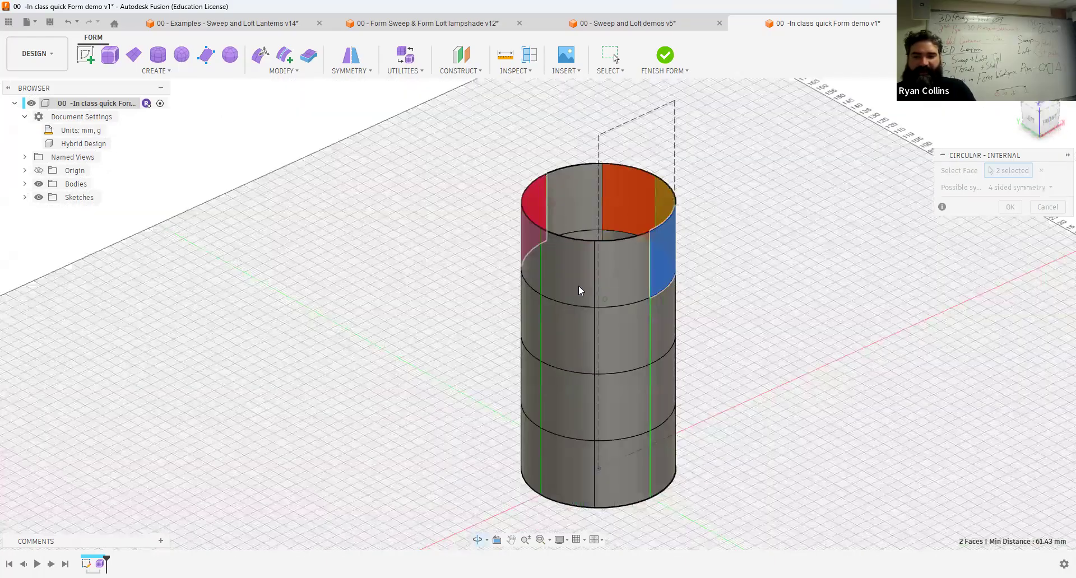
click(1017, 187)
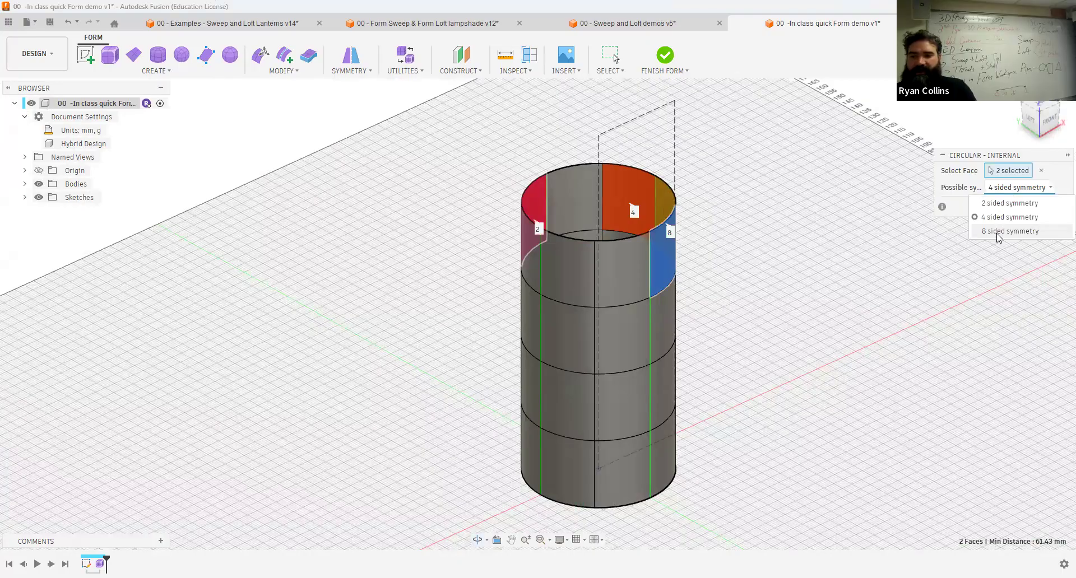
shift+middle_drag(832, 326, 812, 324)
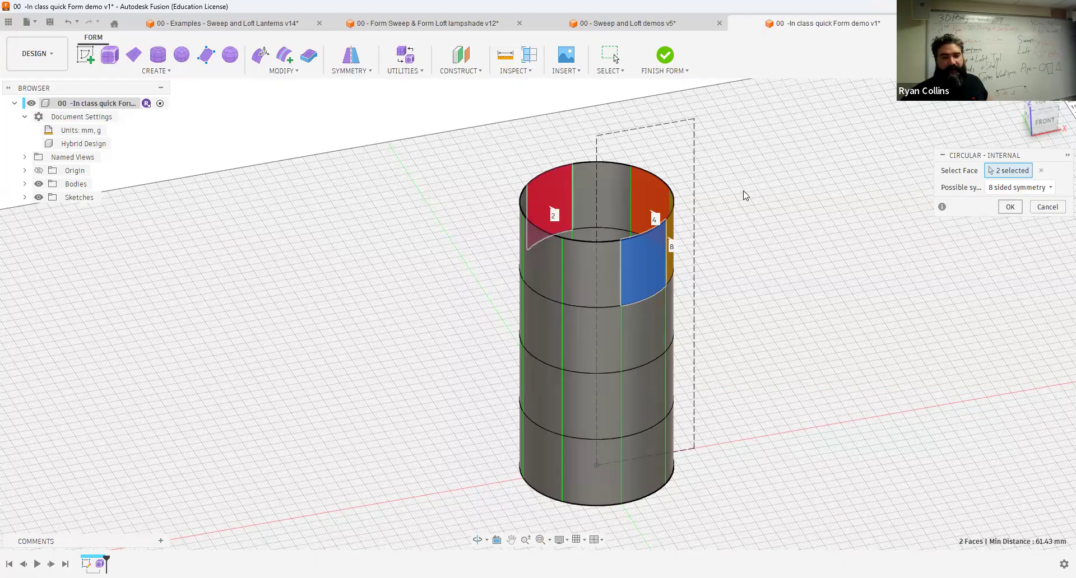
key(Return)
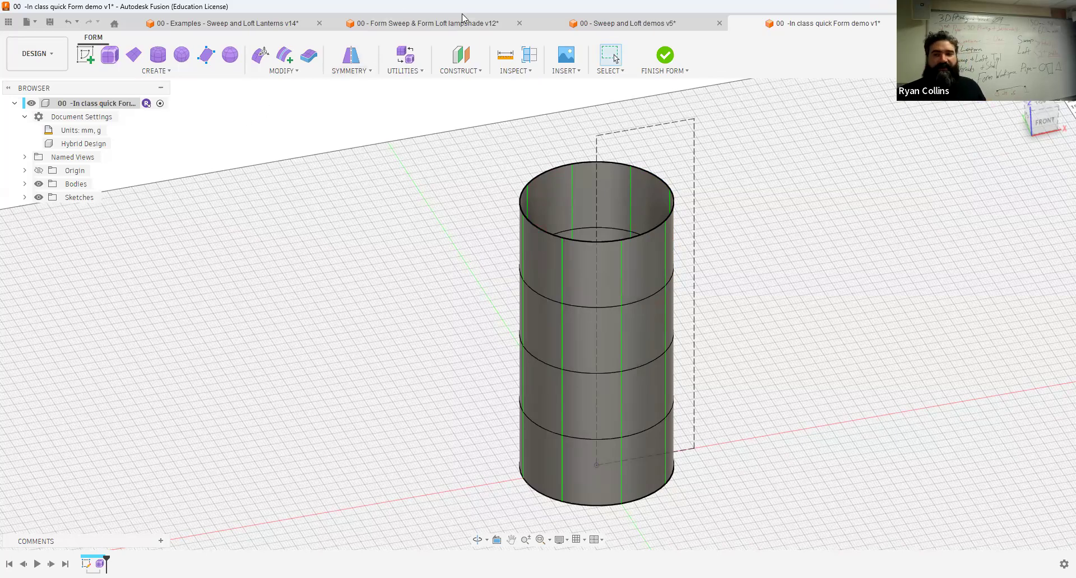
Look at the Star Point Twist lantern in the Sweep and Loft Lanterns examples and return to the In class quick Form demo
click(249, 22)
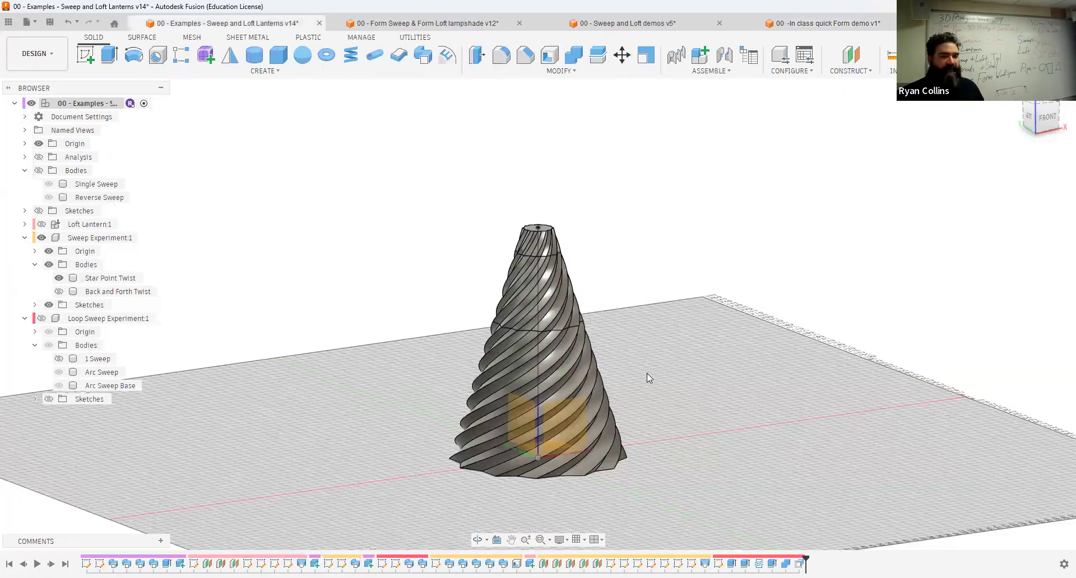
click(841, 25)
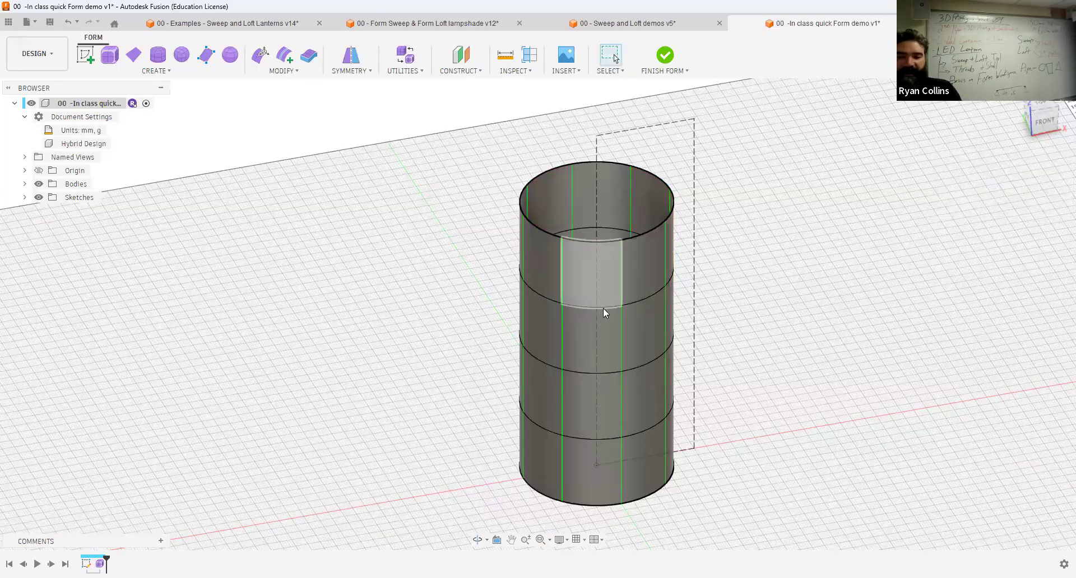
Start Edit Form on the cylinder, try the vertex and face selection filters, and restrict selection to edges
click(264, 57)
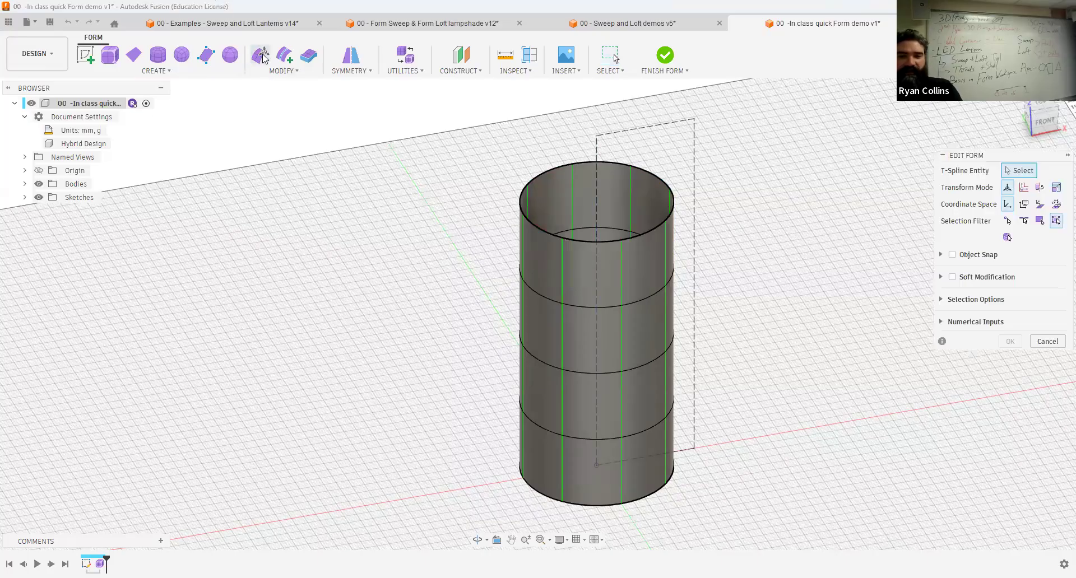
click(276, 73)
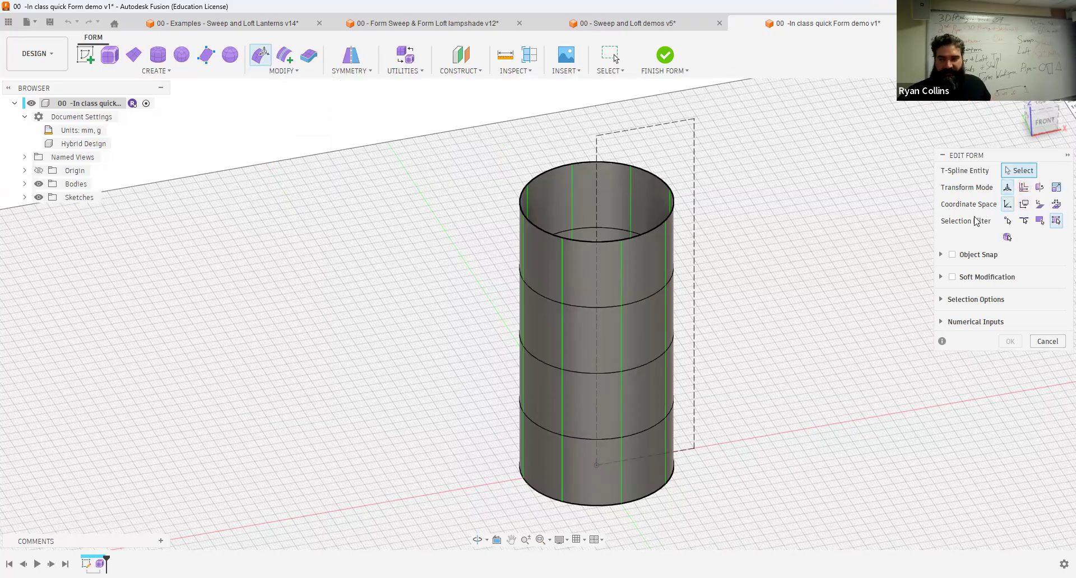
click(1007, 221)
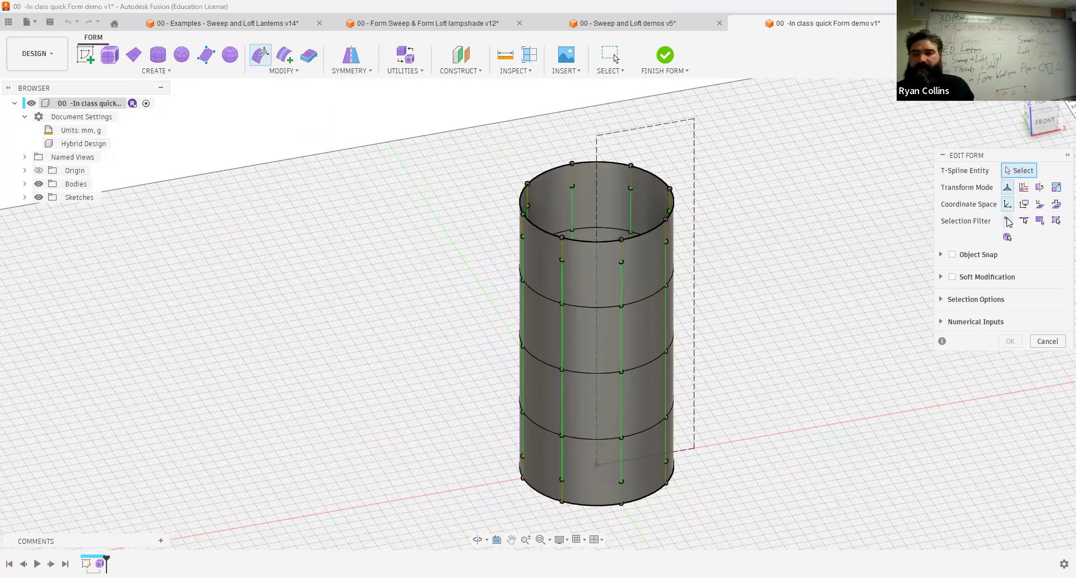
click(1024, 222)
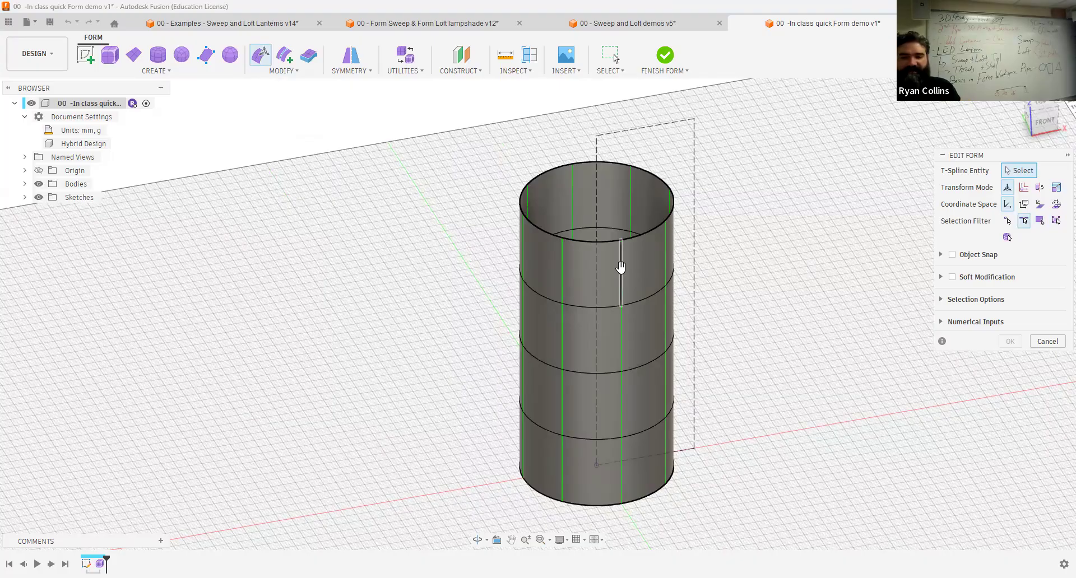
click(1039, 220)
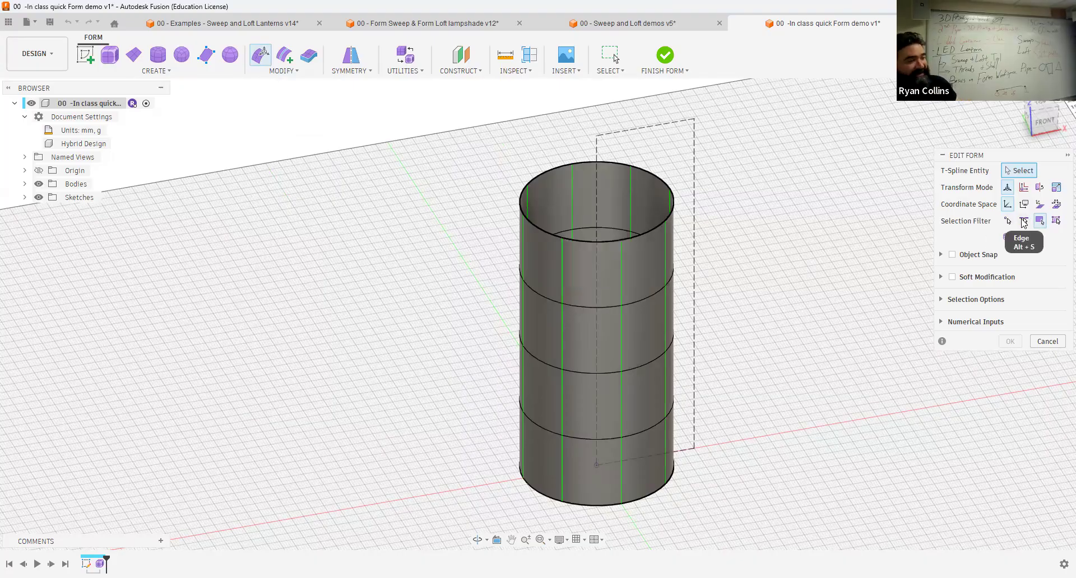
click(1023, 221)
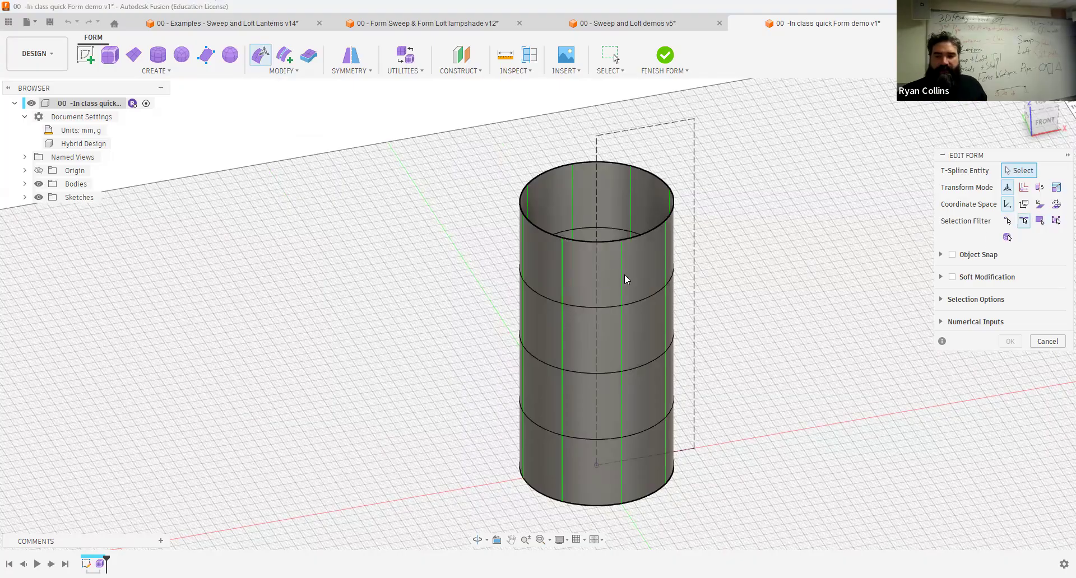
Try moving one edge of the ring just below the cylinder's rim by -30 mm and rotating it by -360 degrees
click(597, 308)
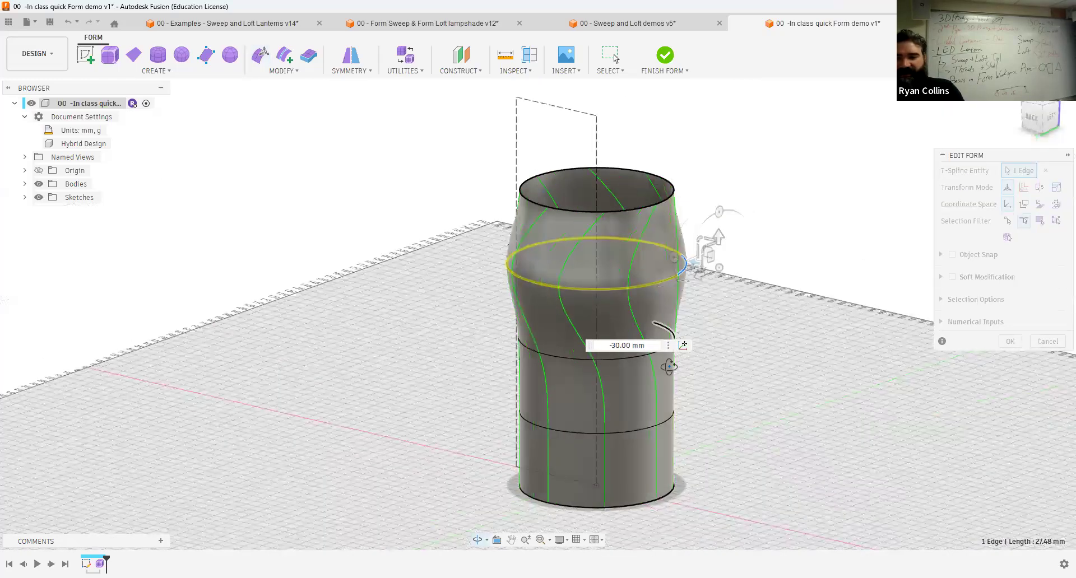
mouse_move(662, 334)
shift+middle_down()
mouse_move(653, 374)
mouse_move(678, 332)
shift+middle_up()
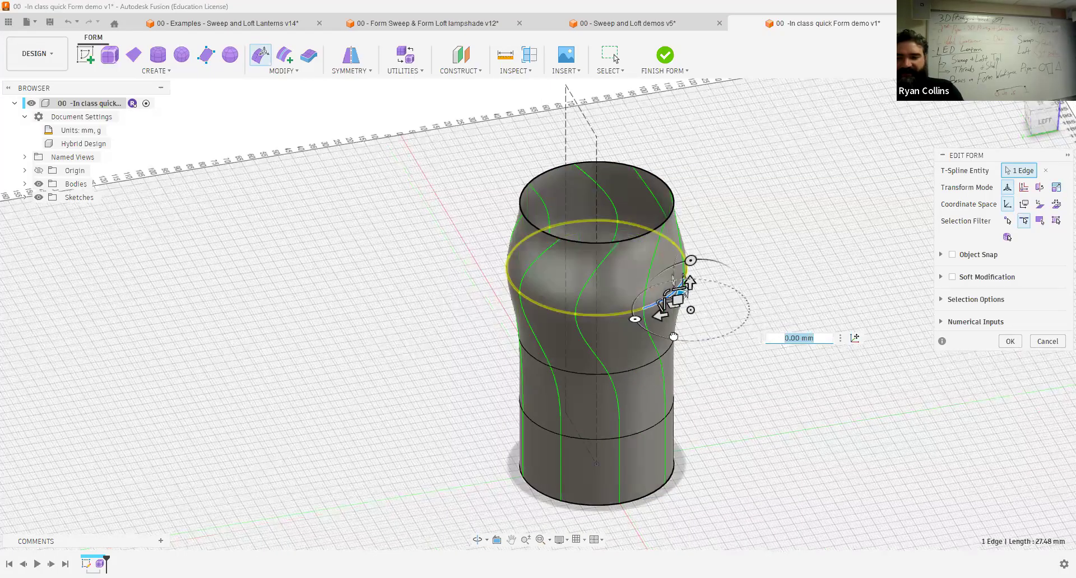
drag(635, 320, 644, 264)
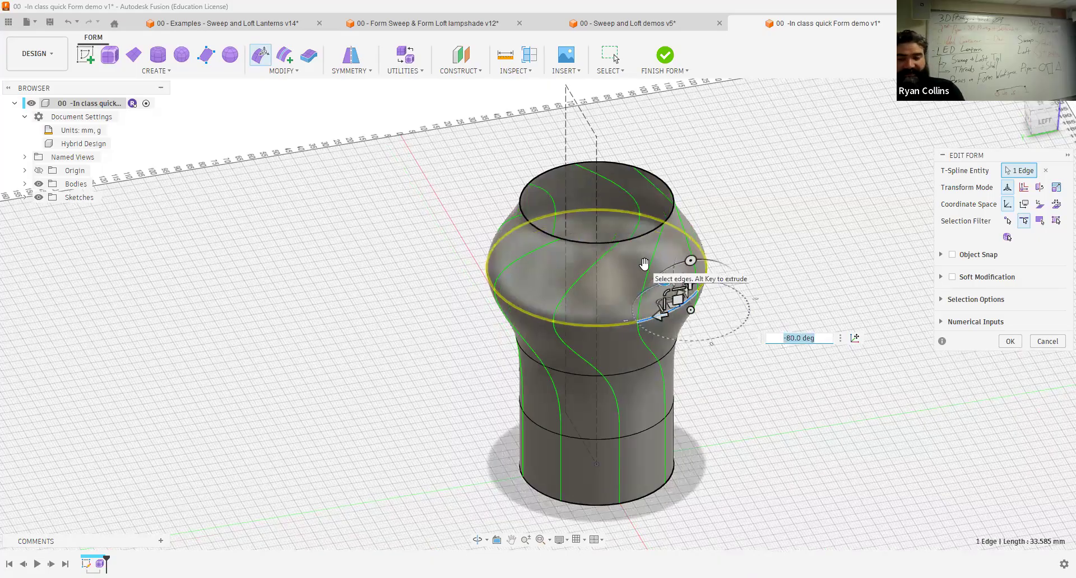
text(-360)
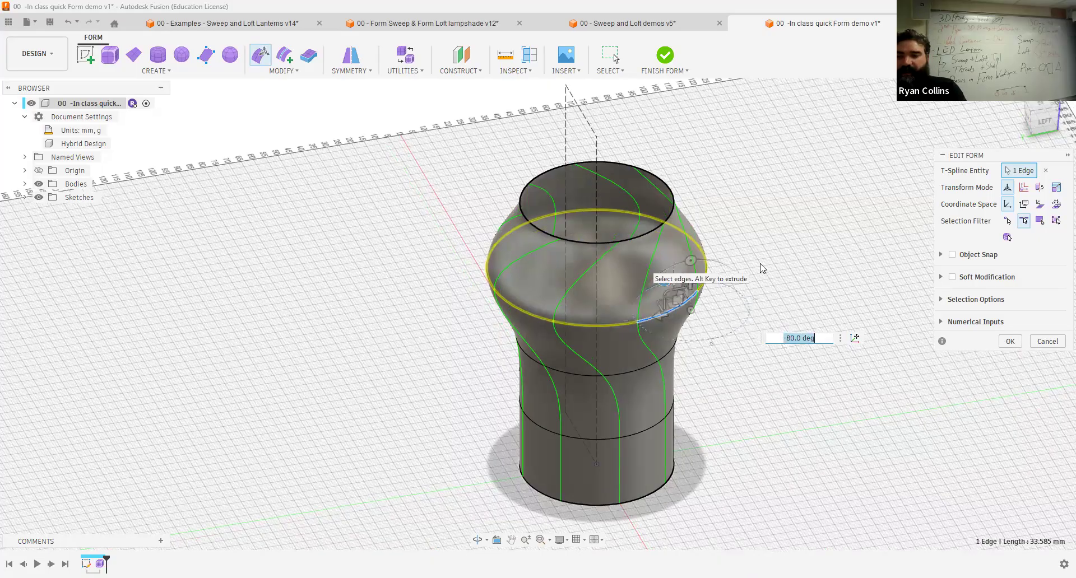
key(Return)
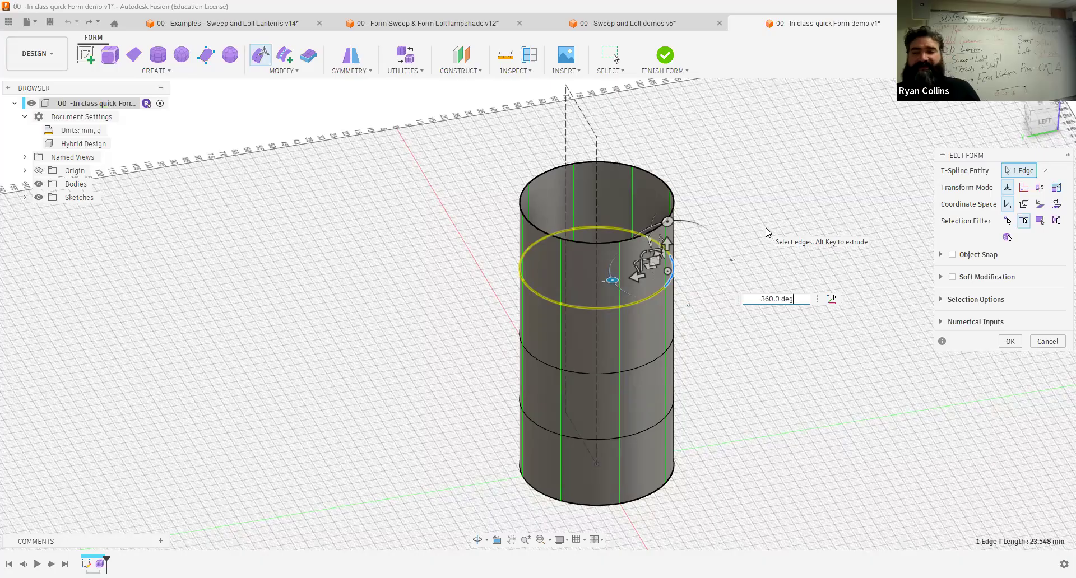
click(771, 161)
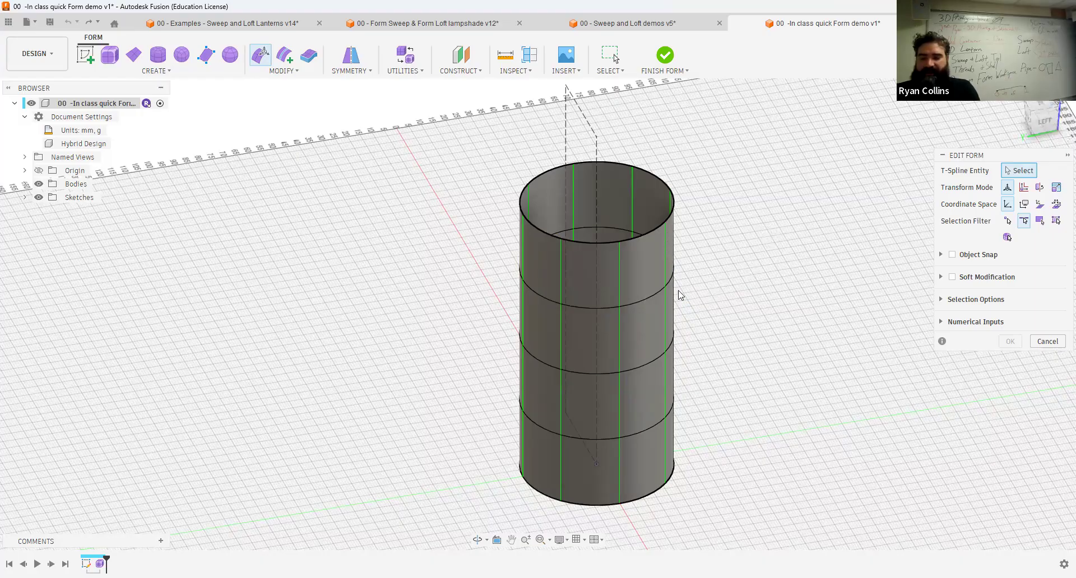
Select the full loop of 8 edges in the ring just below the cylinder's upper rim
click(645, 296)
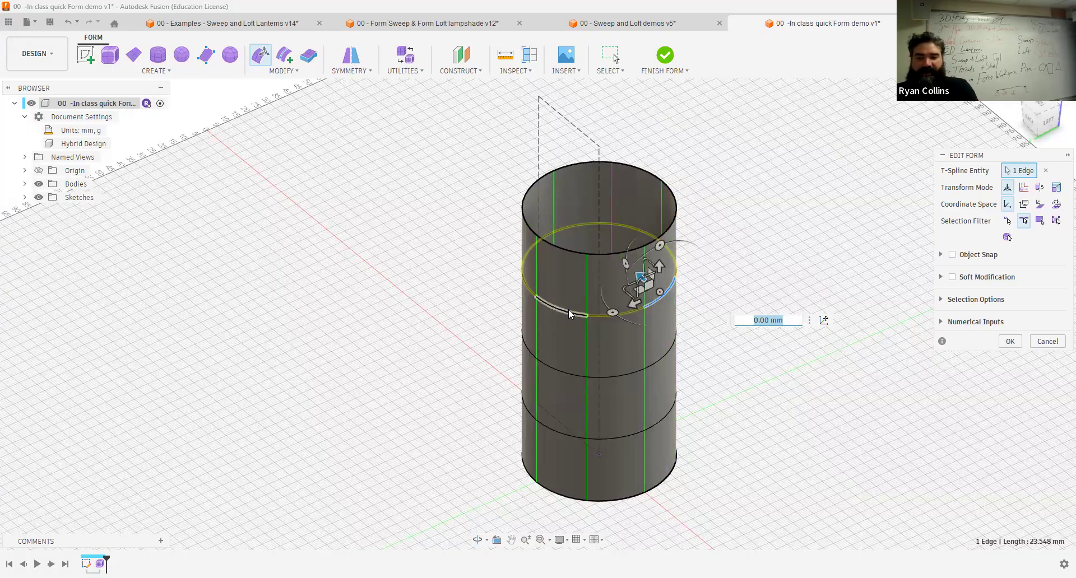
shift+middle_drag(719, 240, 712, 280)
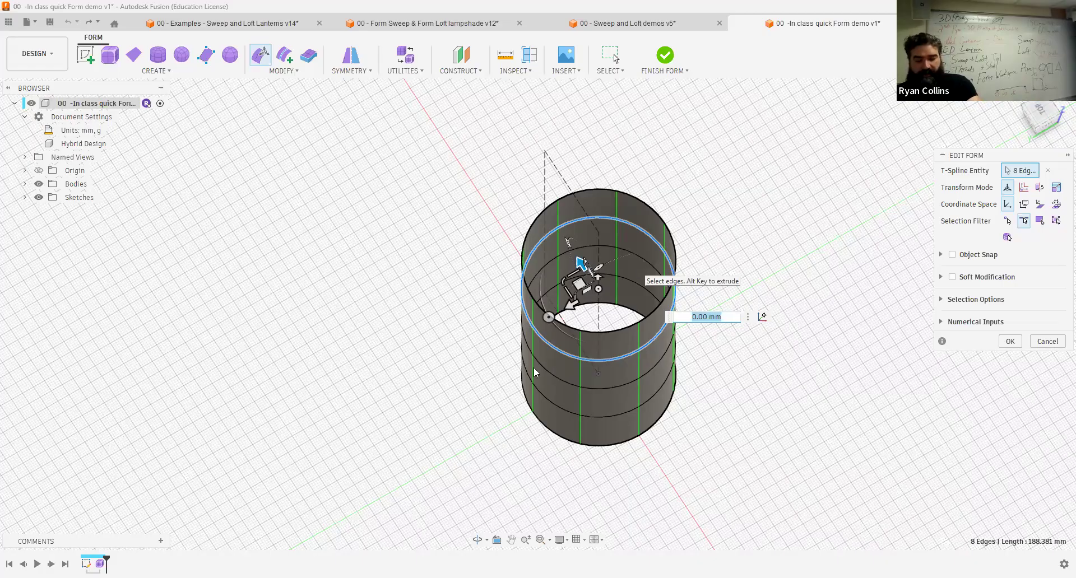
scroll(564, 315, up, 2)
scroll(632, 292, up, 1)
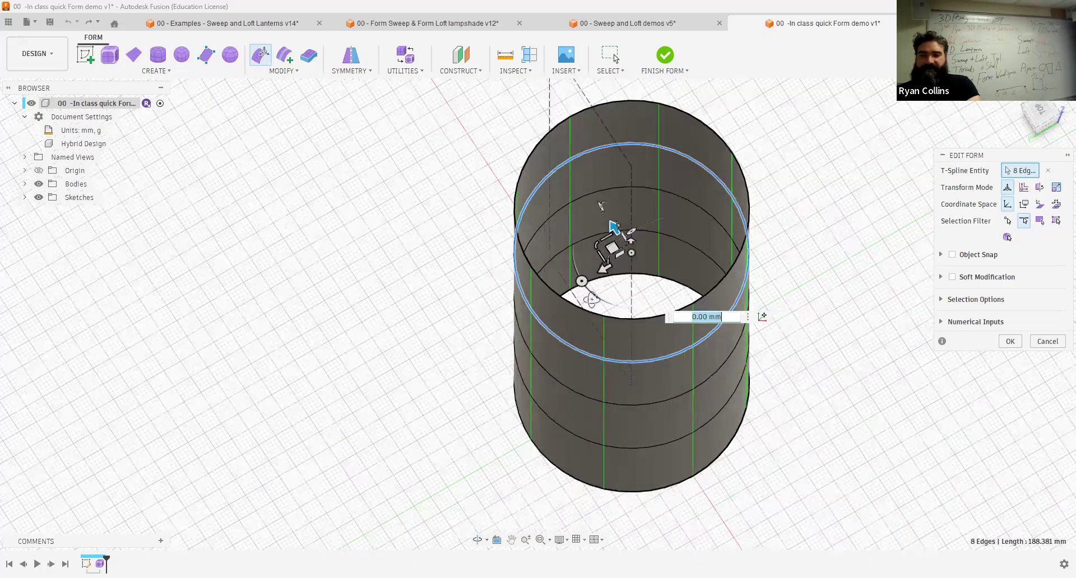
scroll(632, 292, up, 1)
scroll(563, 271, up, 1)
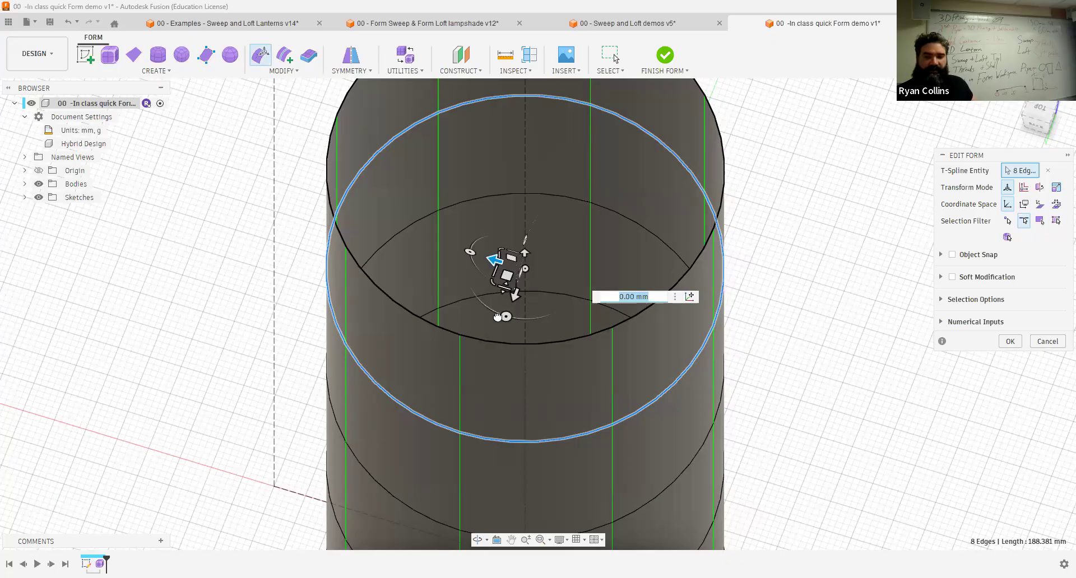
Try scaling the selected edge loop by a factor of about 1.7 and undo it
drag(498, 318, 501, 321)
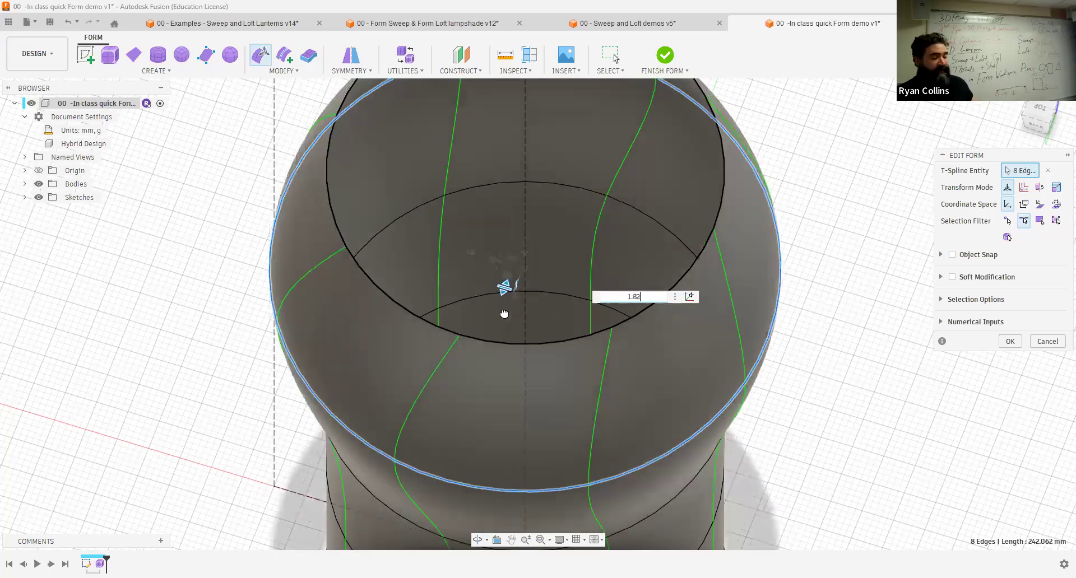
drag(504, 314, 505, 313)
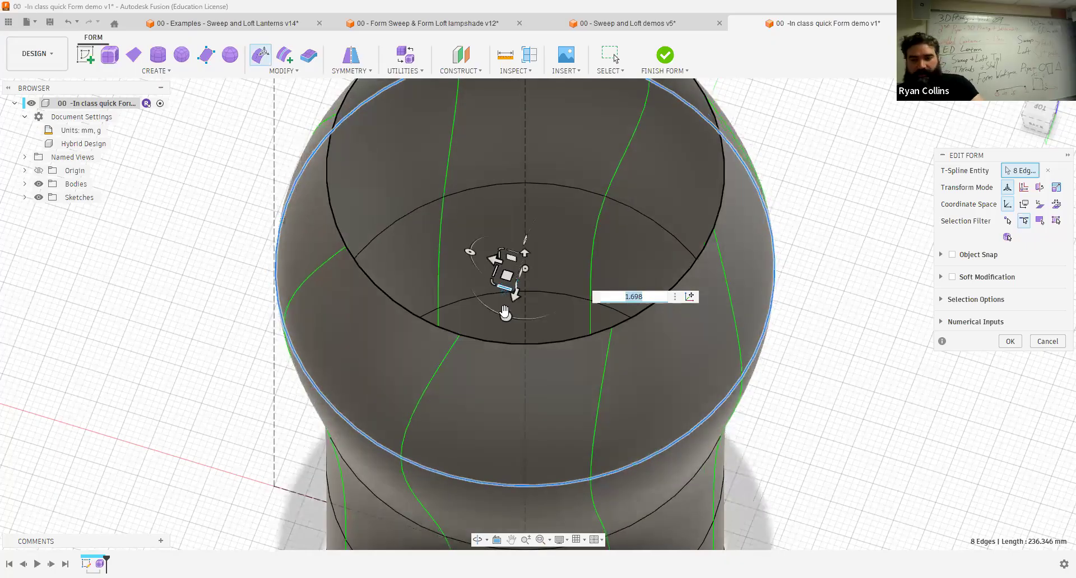
key(ctrl+z)
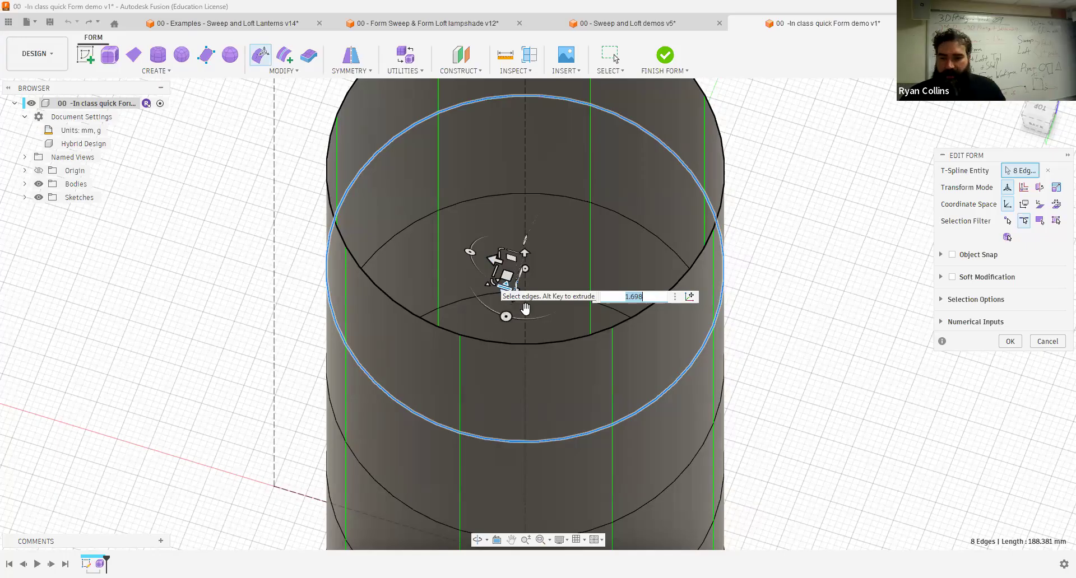
Scale the selected edge loop outward by a factor of about 1.16, then try a further scale of about 1.32 and undo it
drag(525, 307, 582, 254)
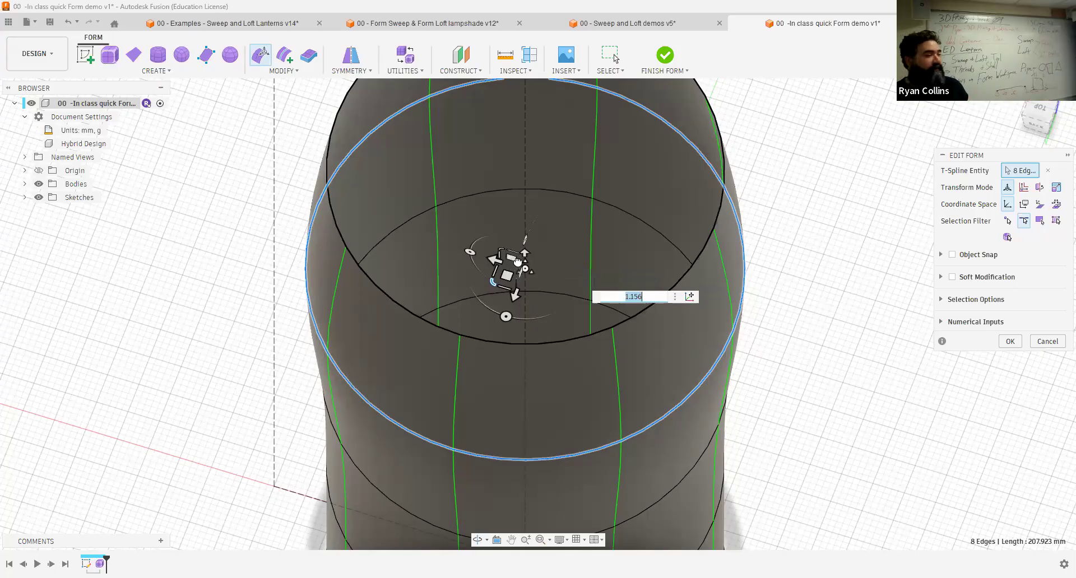
drag(507, 260, 516, 260)
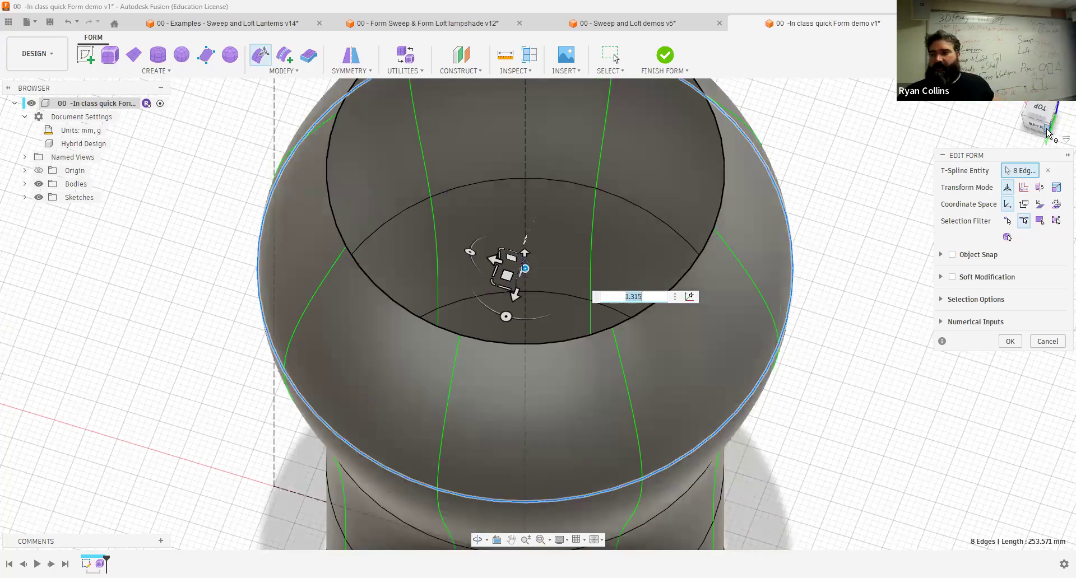
key(ctrl+z)
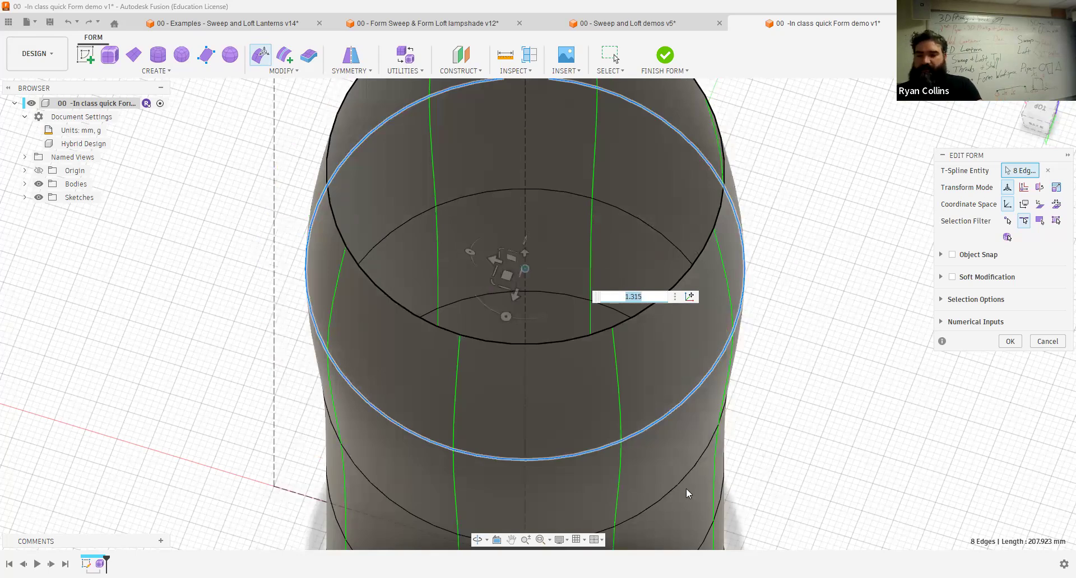
Try scaling the two edge loops below the rim by factors of 1.73 and 0.315, and undo the changes
key(ctrl+z)
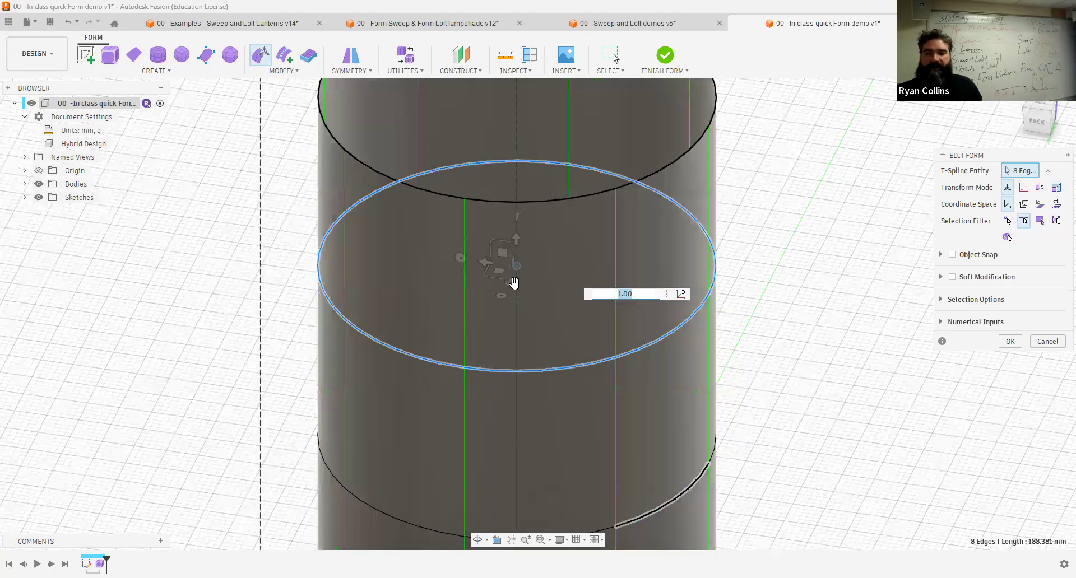
middle_drag(516, 351, 514, 283)
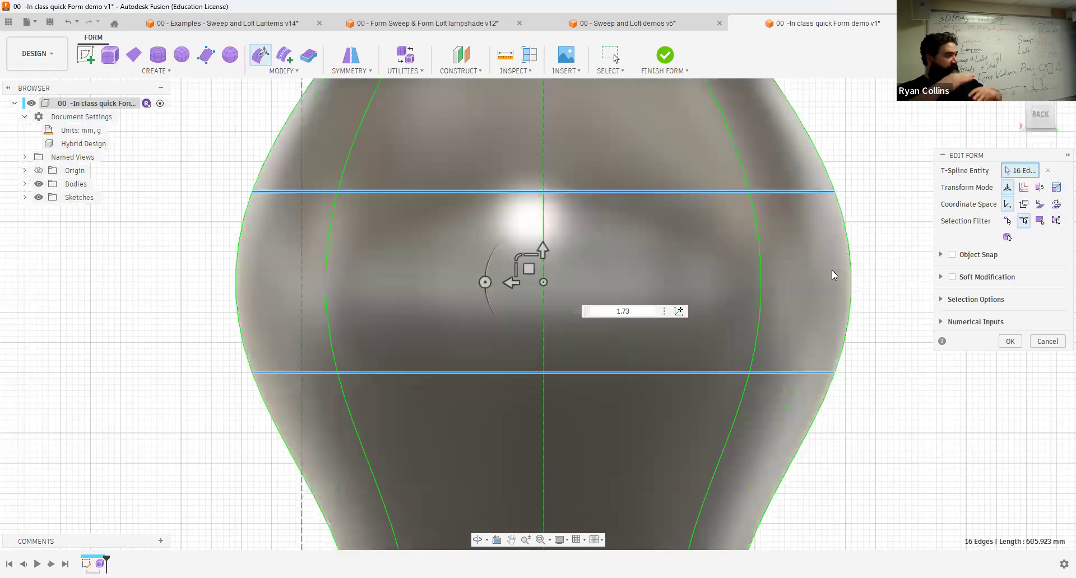
scroll(831, 270, down, 3)
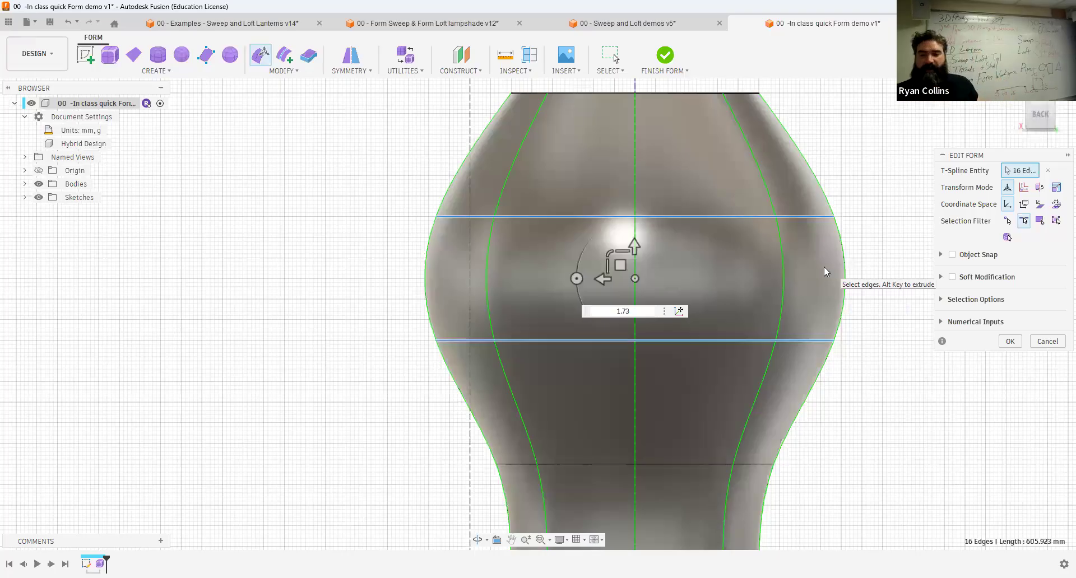
click(636, 277)
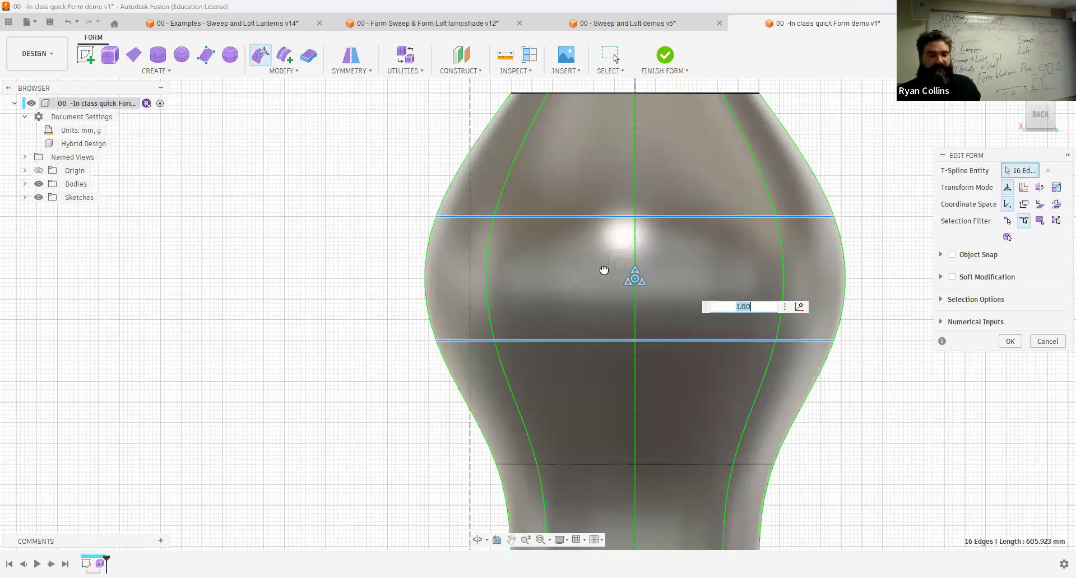
text(0.315)
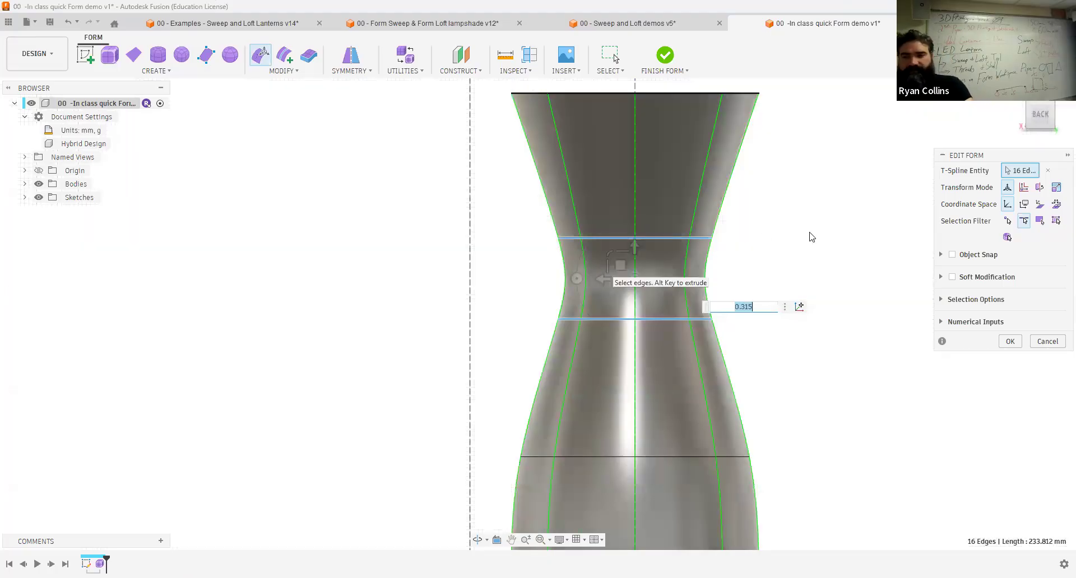
key(ctrl+z)
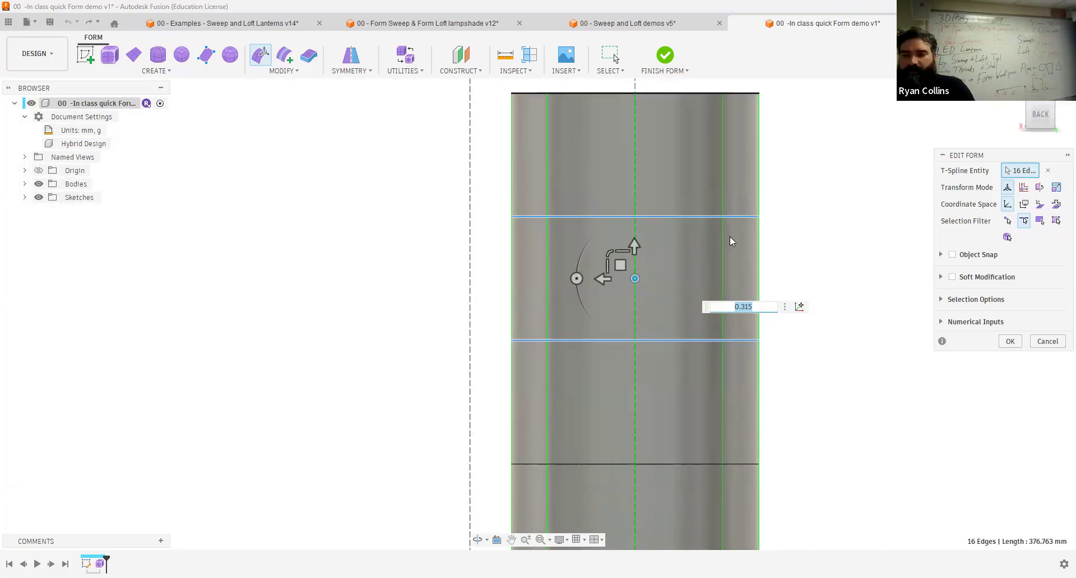
key(ctrl+z)
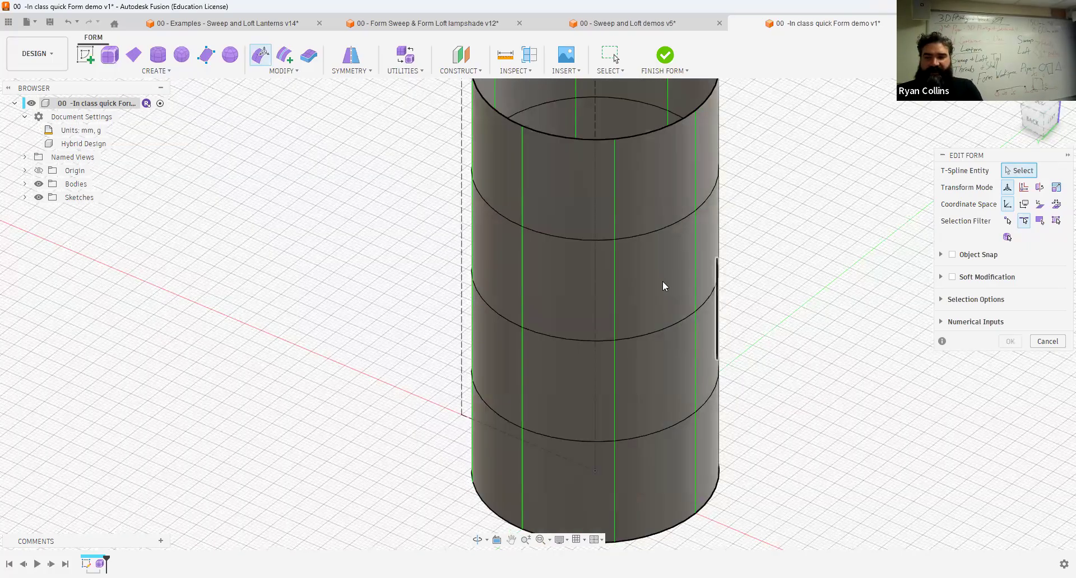
Insert new vertical edges on both sides of a full-height vertical edge line, using Simple mode and an insert location of 0.50
scroll(663, 283, down, 3)
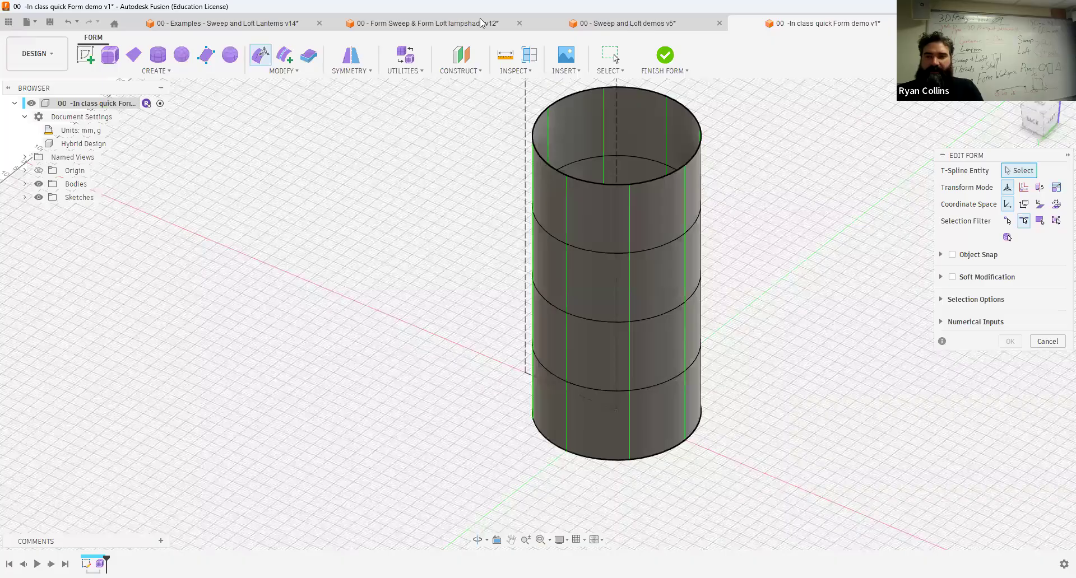
scroll(679, 269, up, 2)
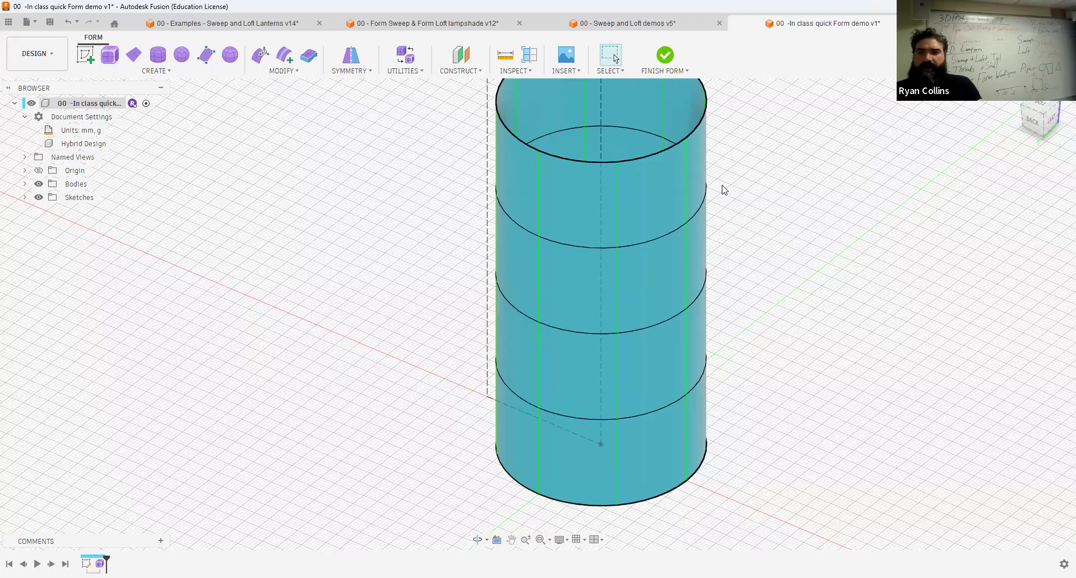
shift+middle_drag(780, 245, 590, 319)
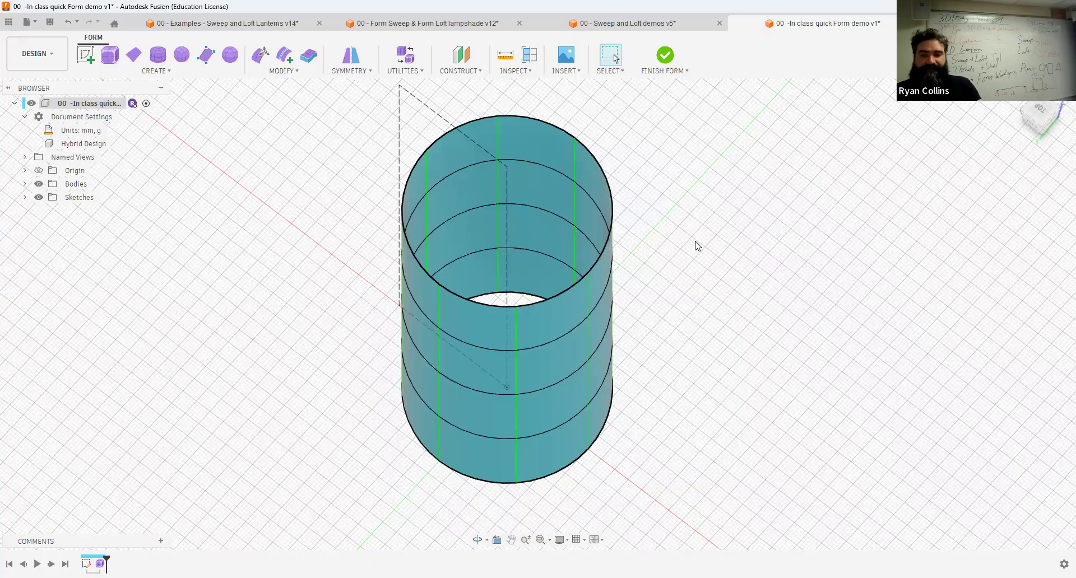
shift+middle_drag(695, 243, 648, 161)
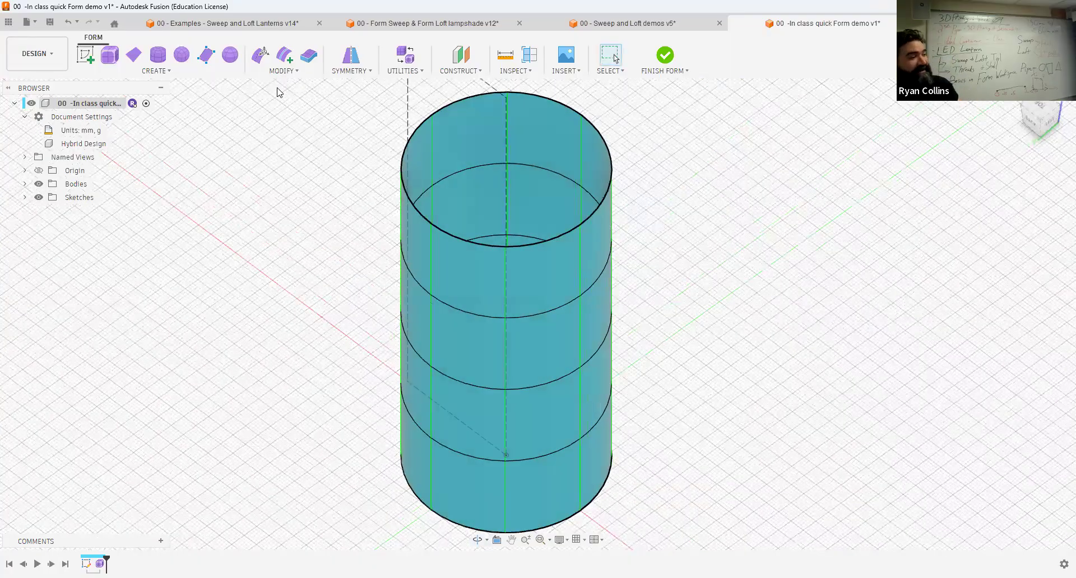
click(285, 71)
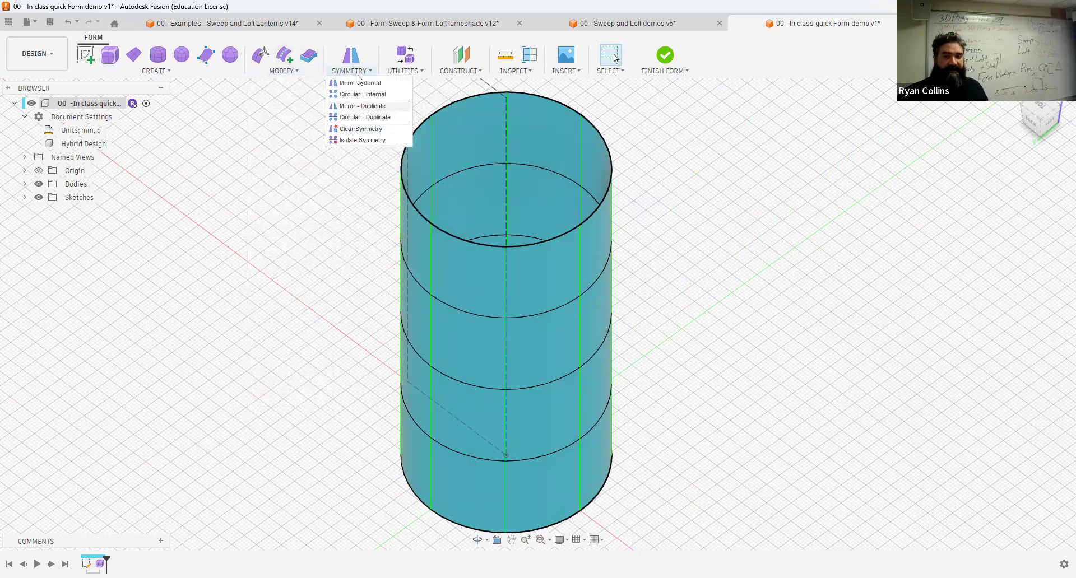
click(282, 50)
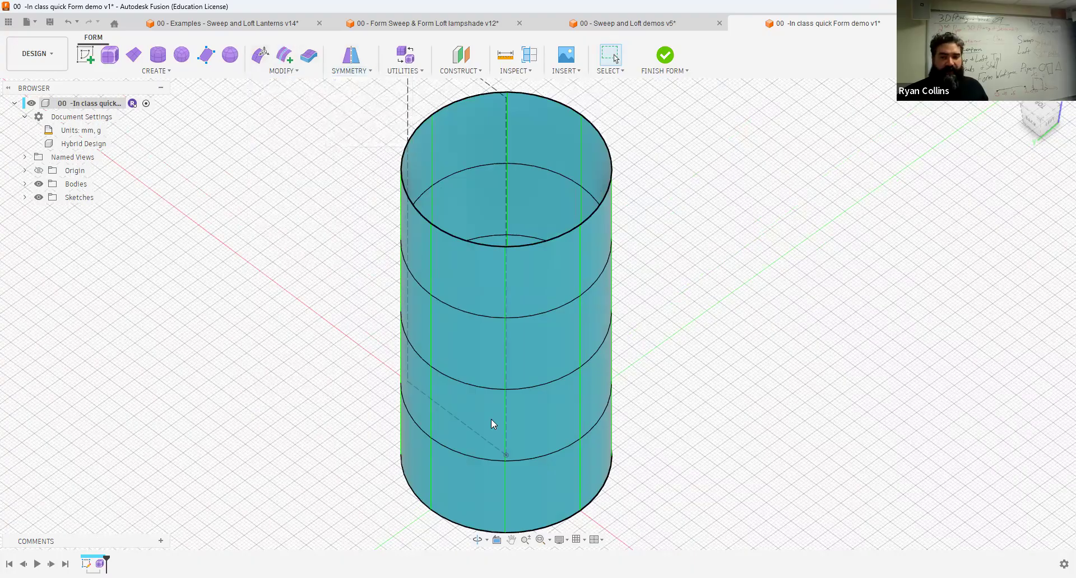
double_click(505, 282)
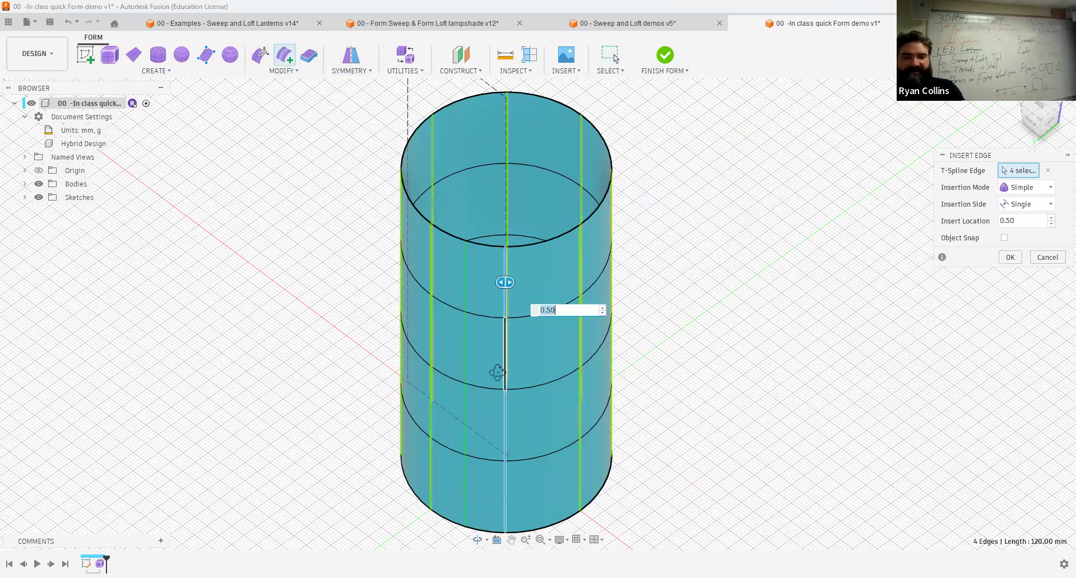
shift+middle_drag(483, 324, 465, 266)
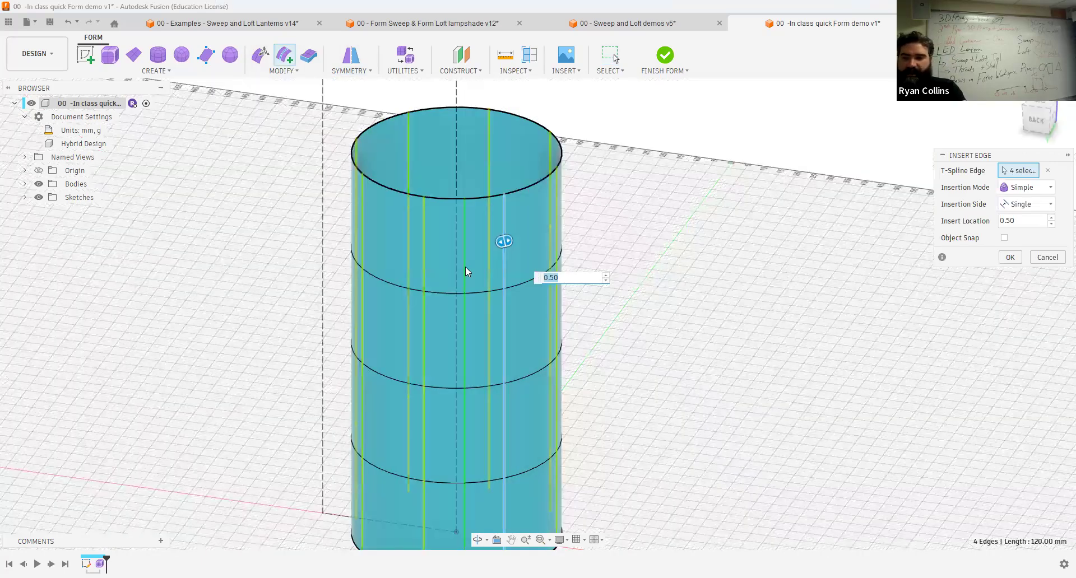
click(1017, 206)
mouse_move(680, 300)
shift+middle_down()
mouse_move(659, 297)
mouse_move(670, 292)
shift+middle_up()
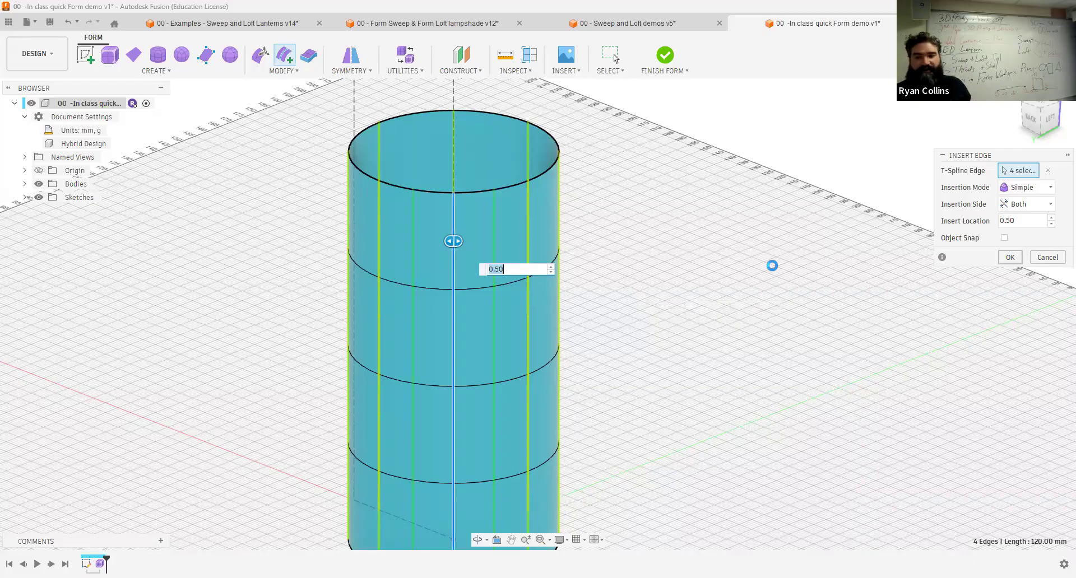
key(Return)
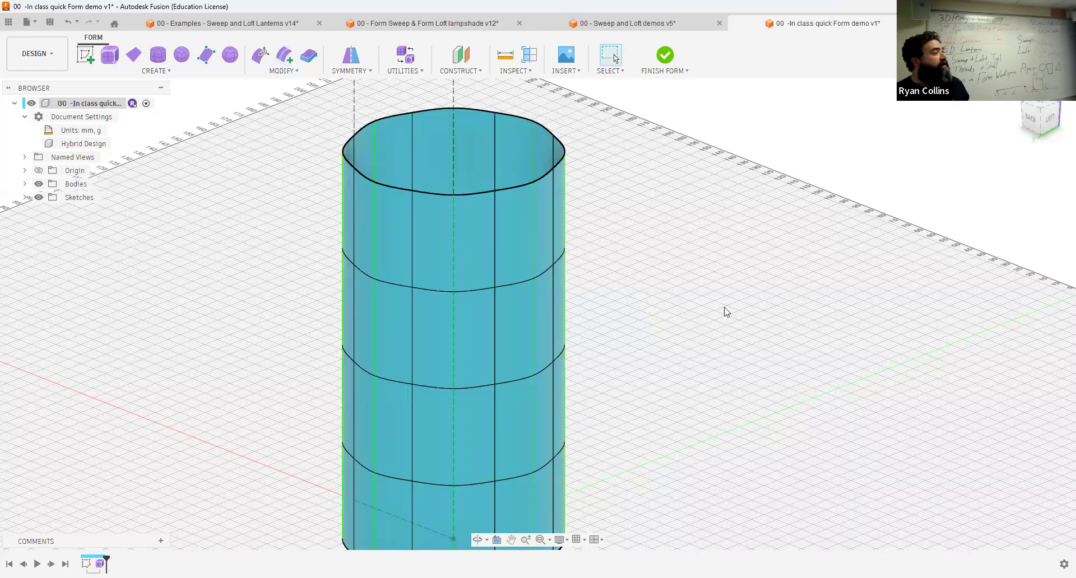
Move one of the inserted vertical edge lines inward by 20.097 mm and -11.165 mm to form an eight-pointed star profile
shift+middle_drag(649, 311, 659, 310)
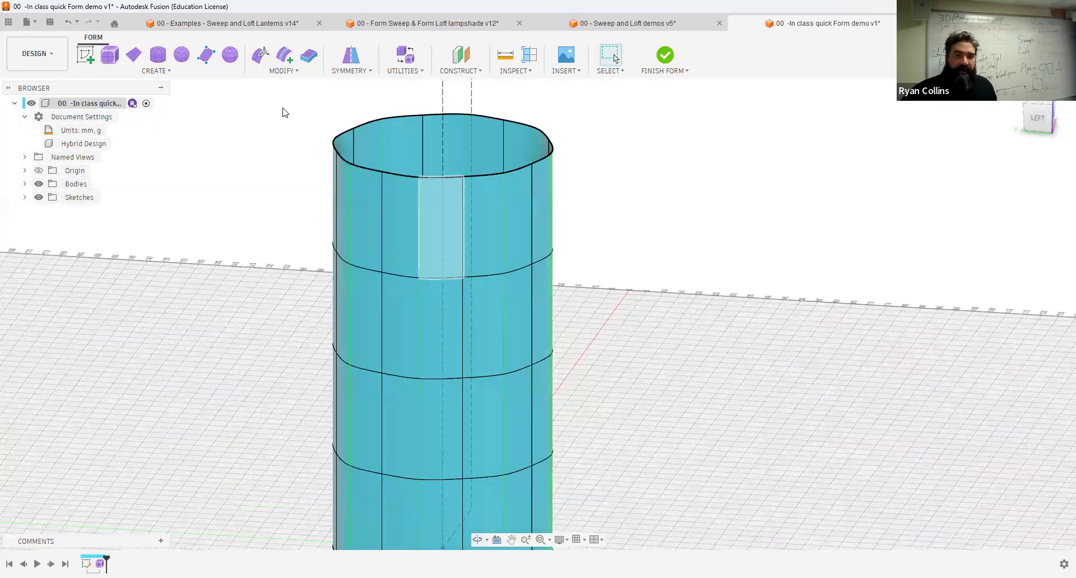
click(263, 56)
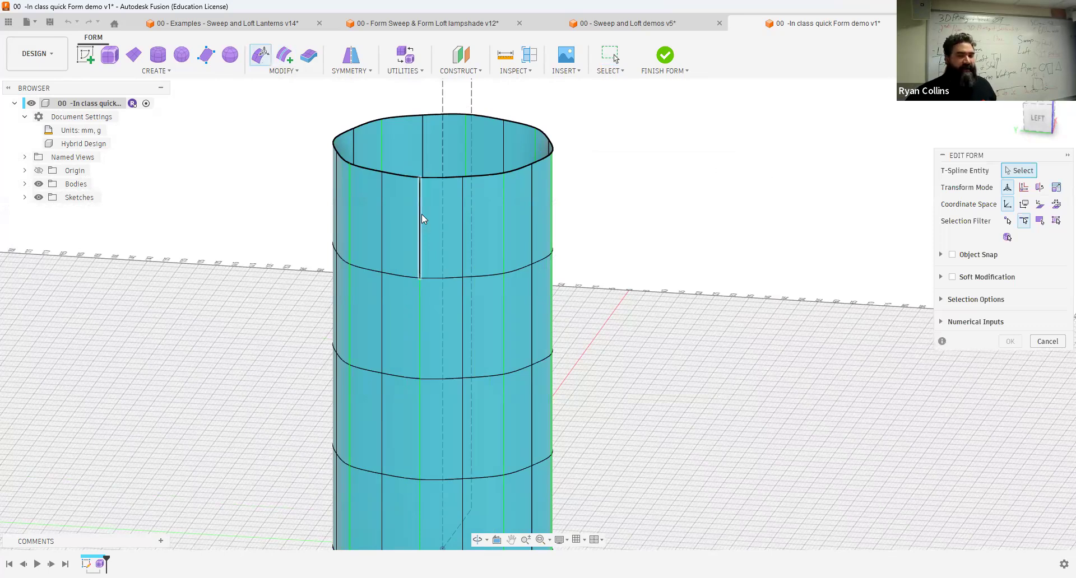
double_click(382, 217)
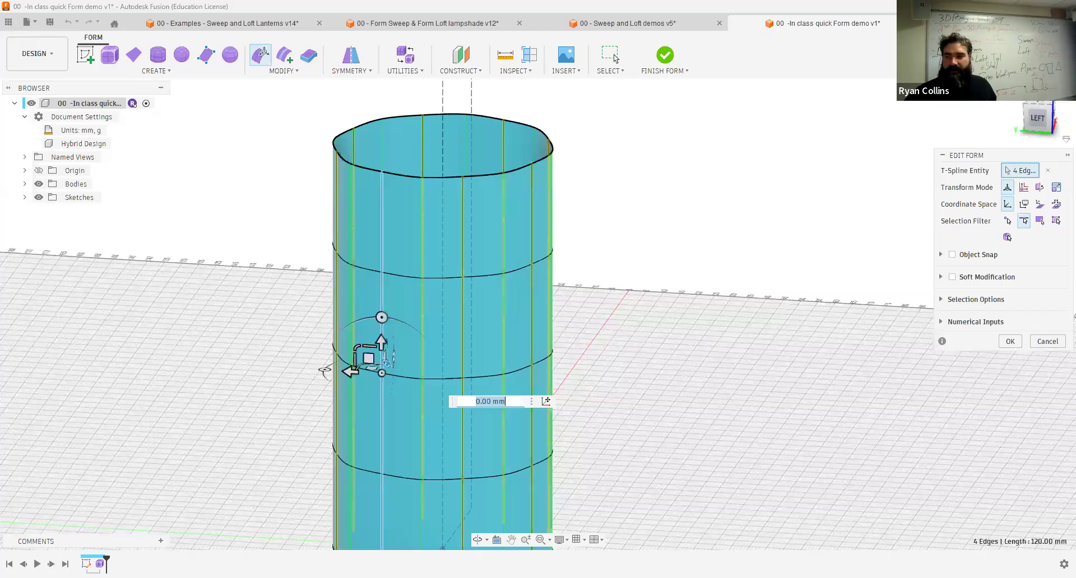
click(1040, 105)
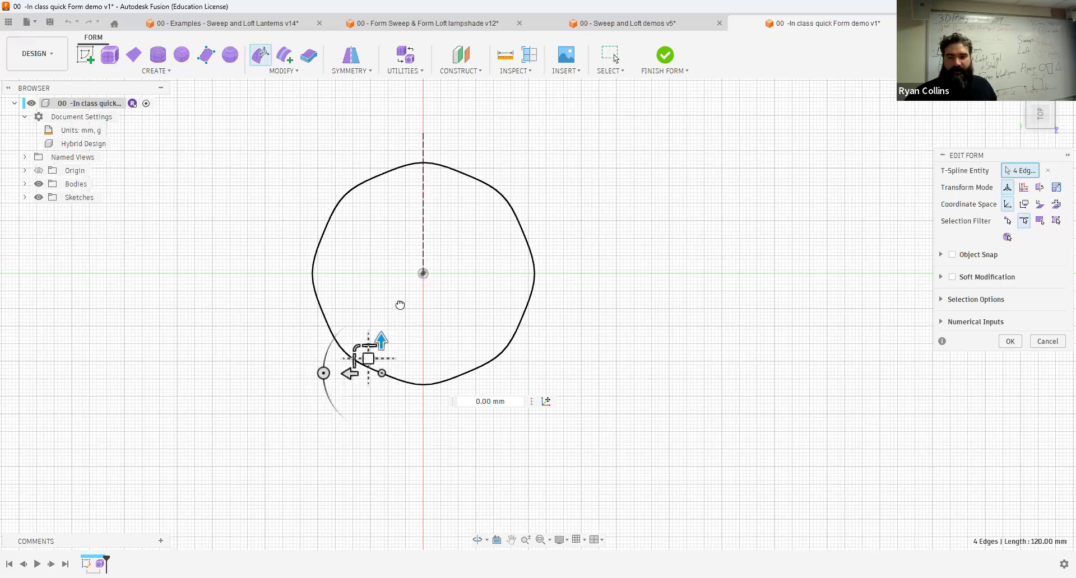
drag(409, 293, 577, 285)
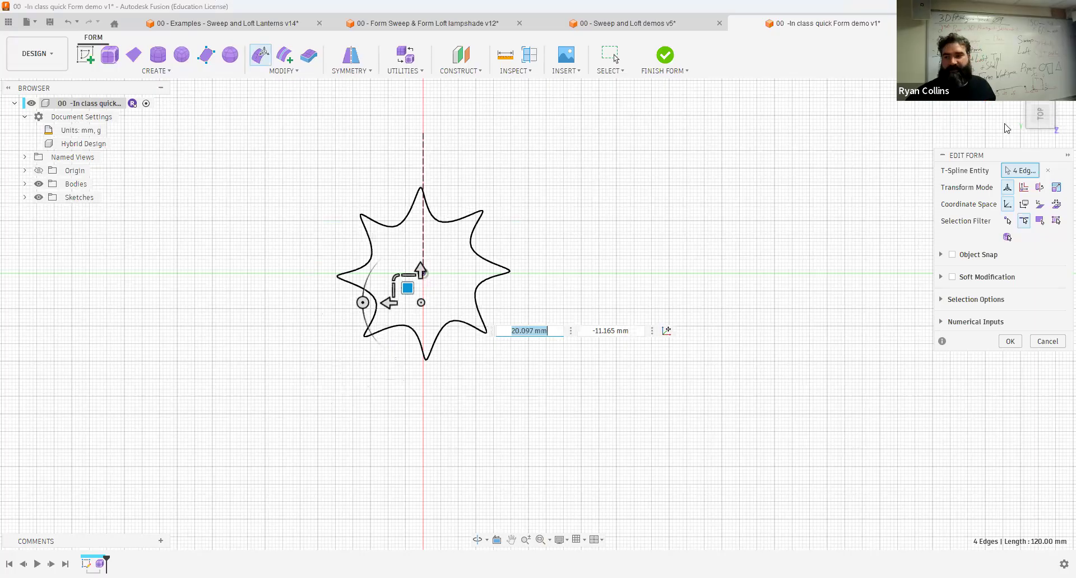
click(1038, 119)
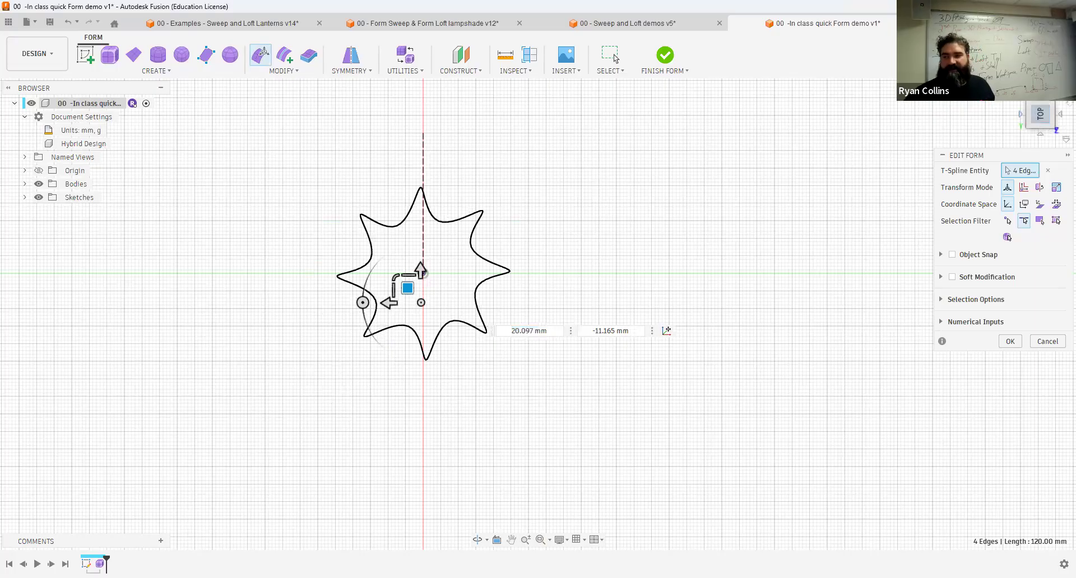
click(1030, 116)
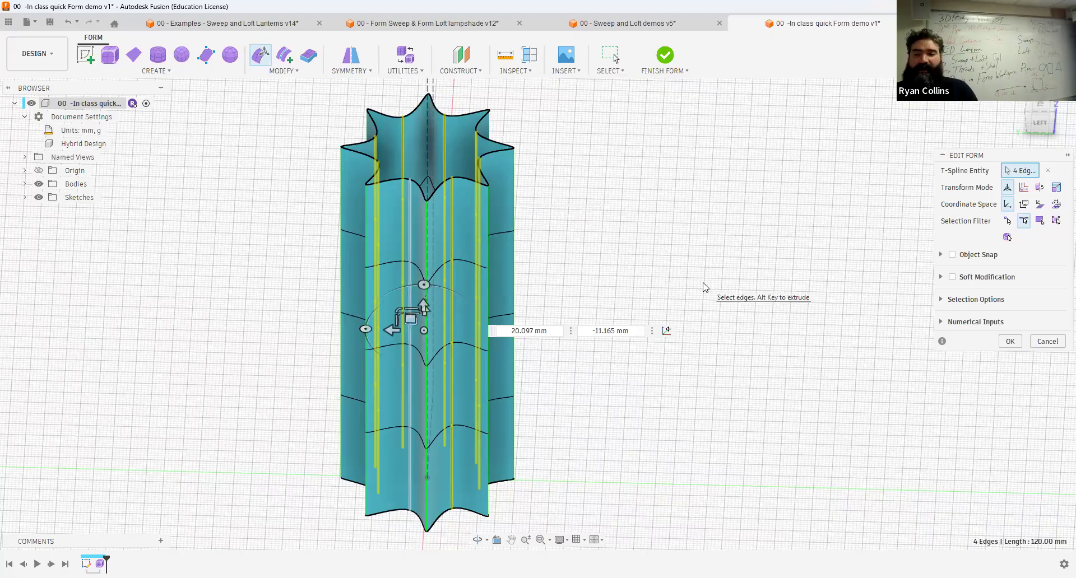
shift+middle_drag(604, 292, 608, 266)
click(608, 266)
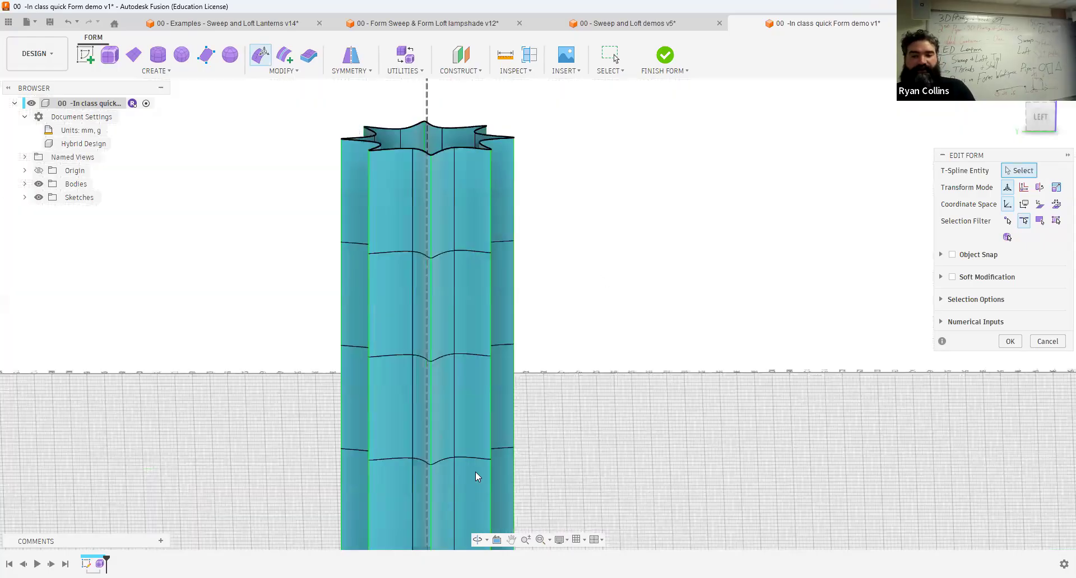
Check the Form Loft lampshade design, and scale the demo's three intermediate edge loops outward, about 2.94 for the lowest and 1.885 for the uppermost
click(459, 25)
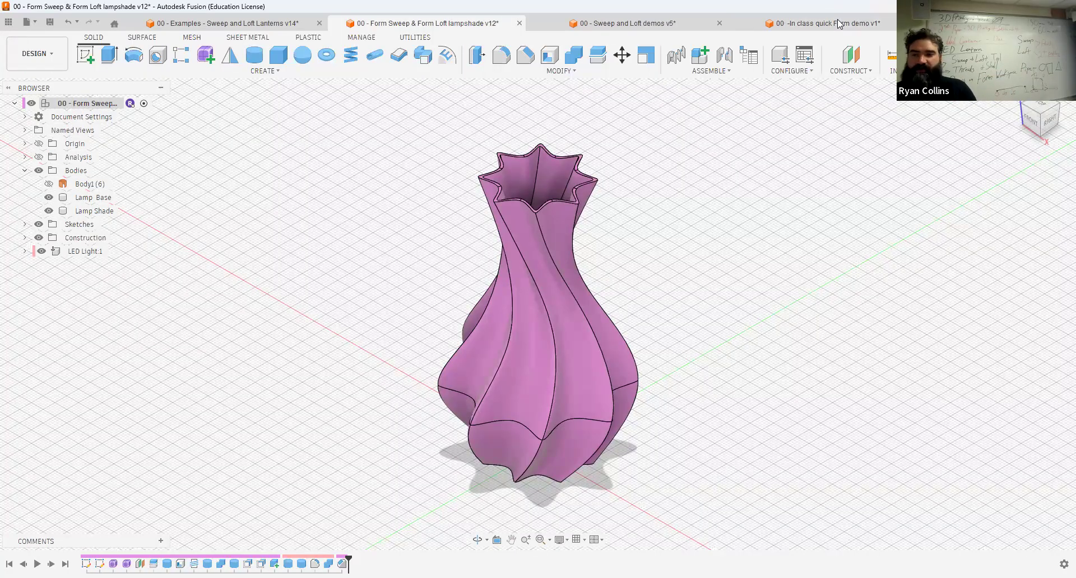
click(807, 24)
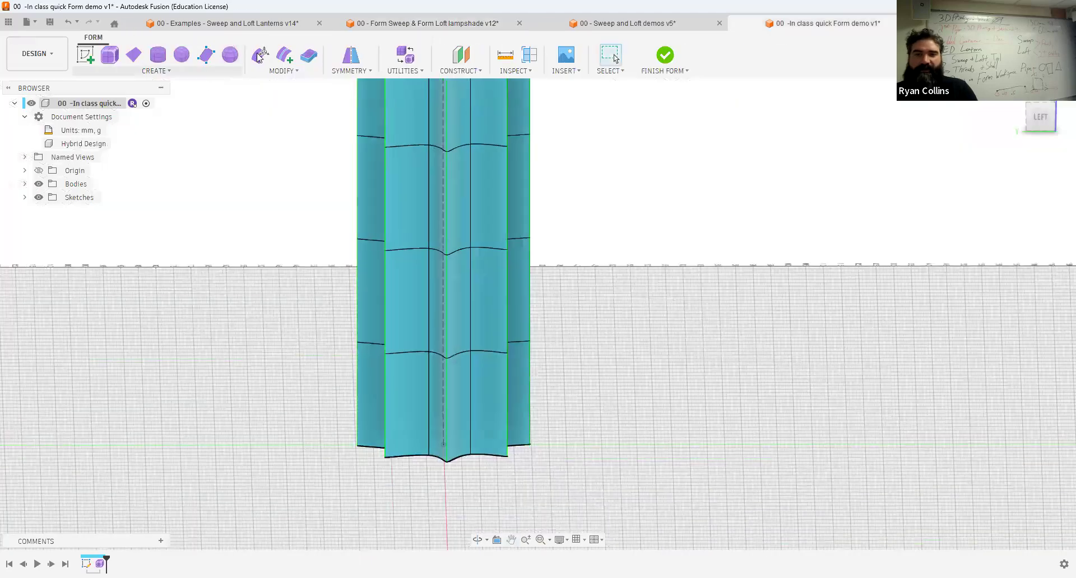
click(261, 54)
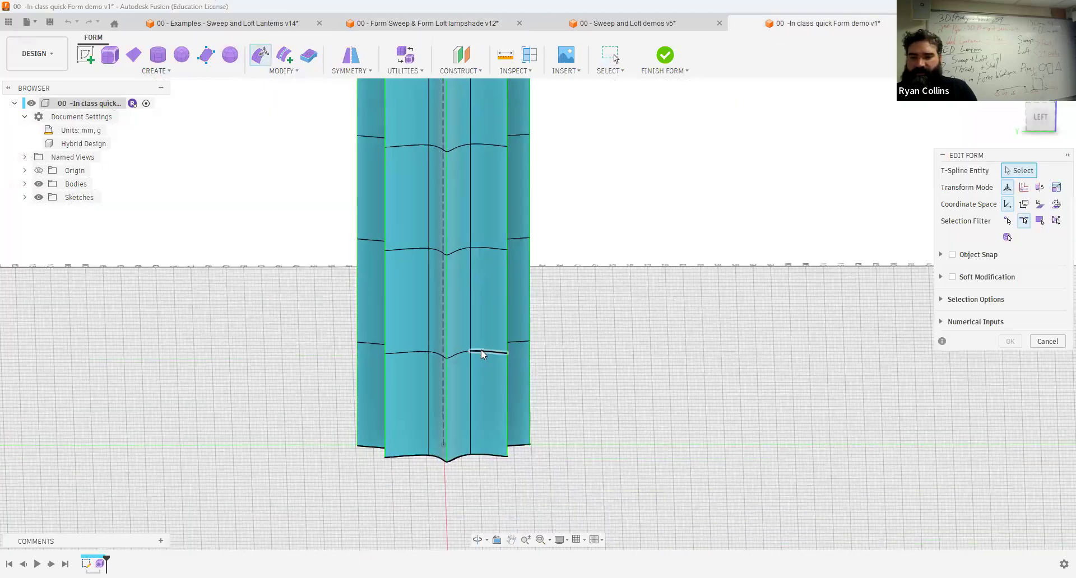
middle_drag(481, 350, 427, 417)
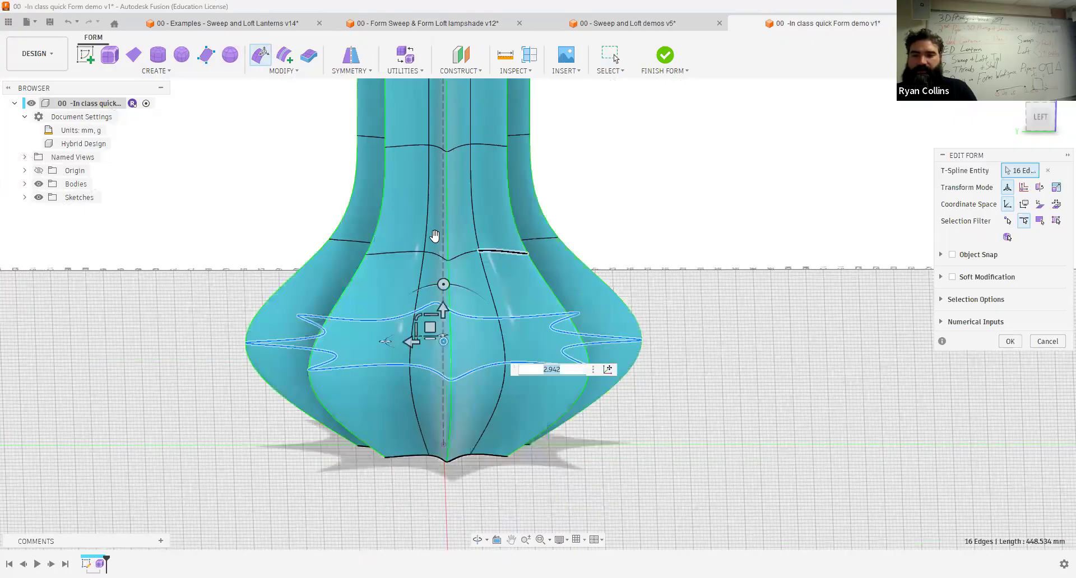
middle_drag(488, 161, 445, 352)
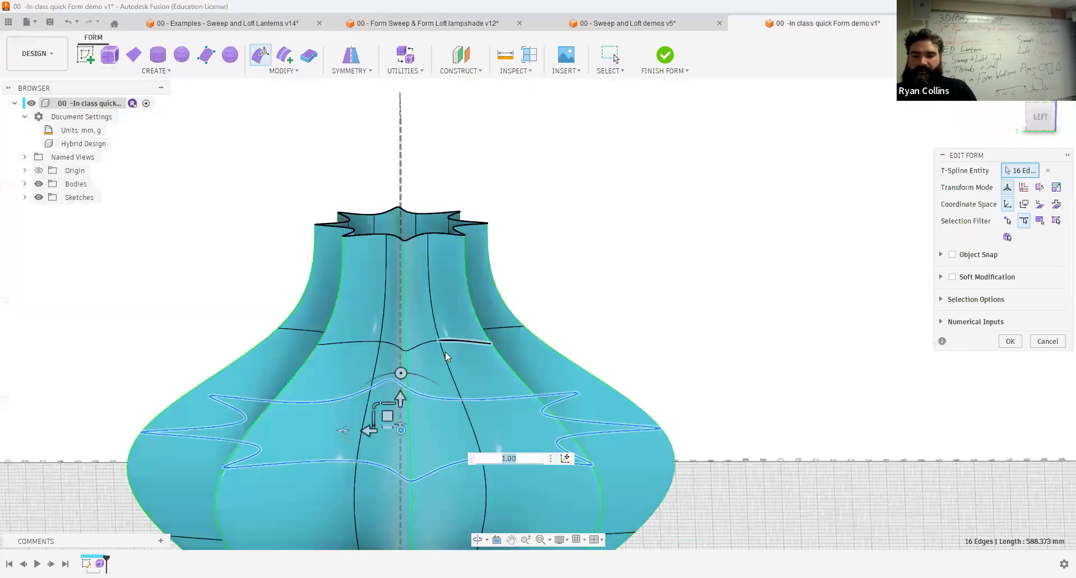
drag(404, 332, 476, 308)
shift+middle_drag(532, 250, 491, 304)
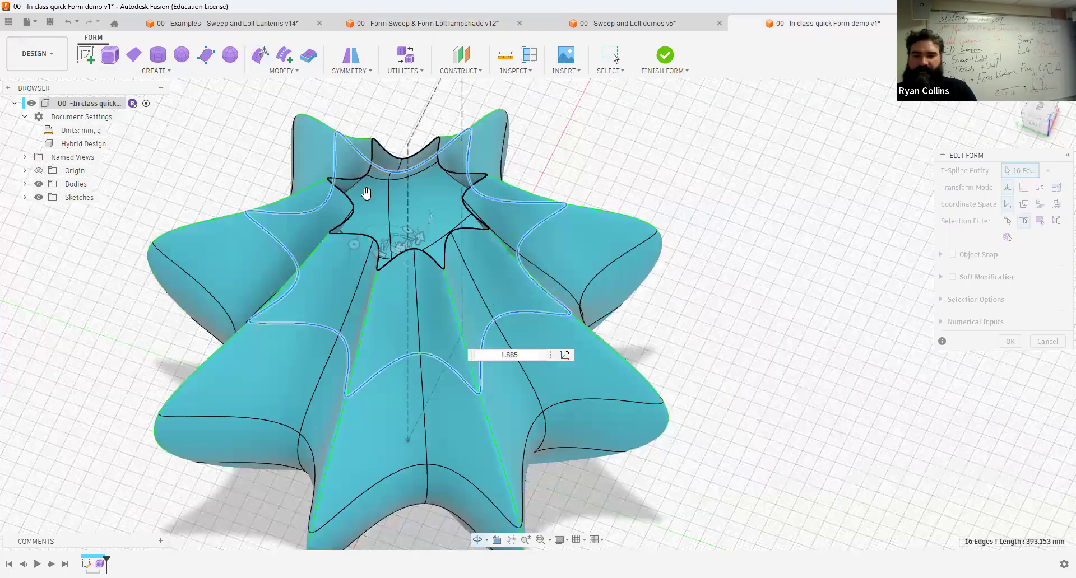
Rotate the uppermost intermediate edge loop by 15 degrees about the vertical axis to twist the star-shaped body
drag(372, 255, 364, 222)
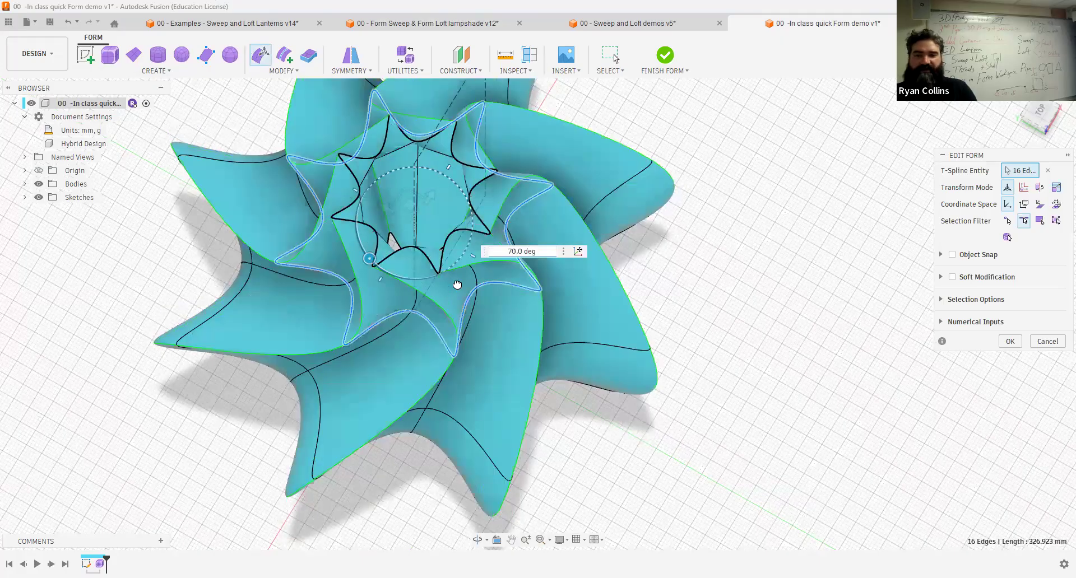
drag(358, 262, 348, 221)
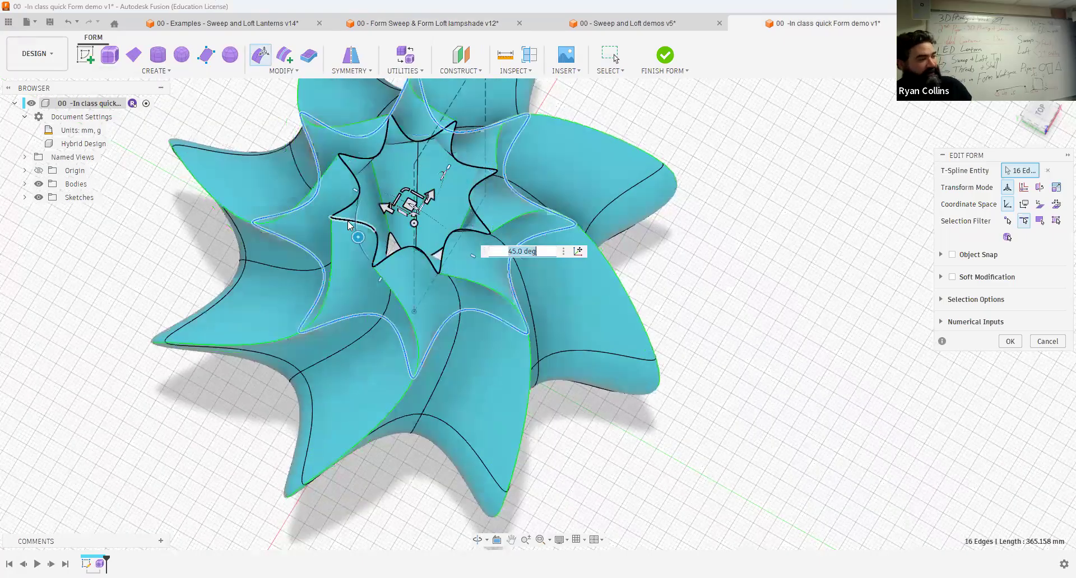
click(549, 252)
text(15)
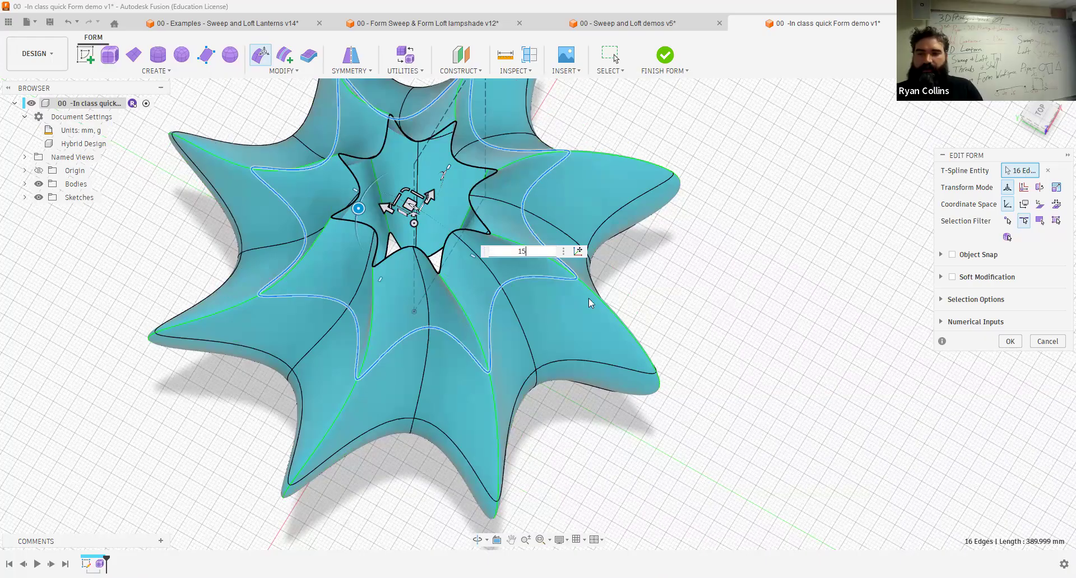
shift+middle_drag(721, 264, 599, 339)
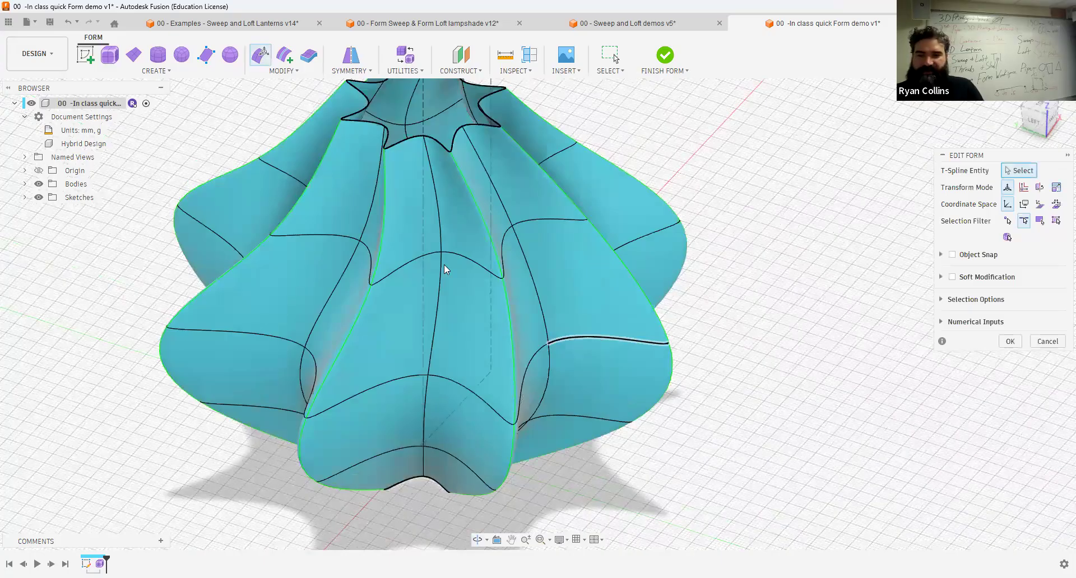
Rotate the middle intermediate edge loop by -30 degrees about the vertical axis and finish editing the edges
drag(370, 278, 415, 235)
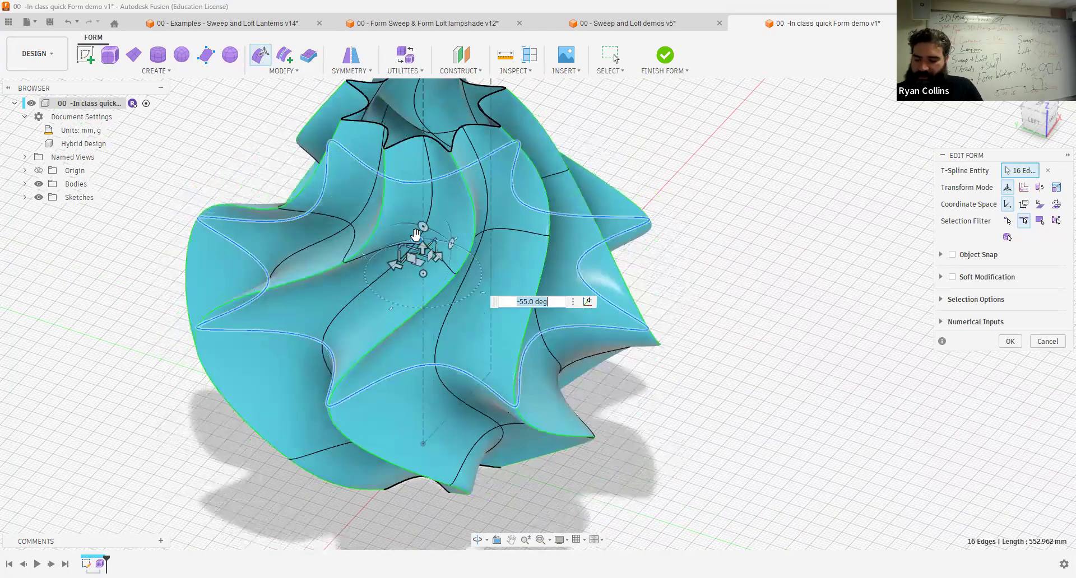
text(-15)
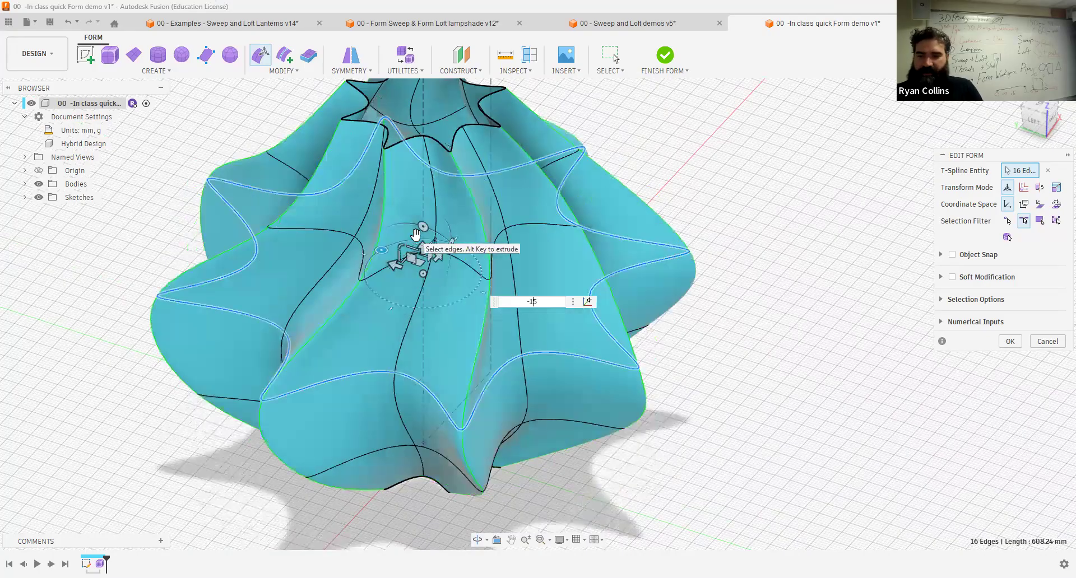
key(Delete)
key(Delete)
text(30)
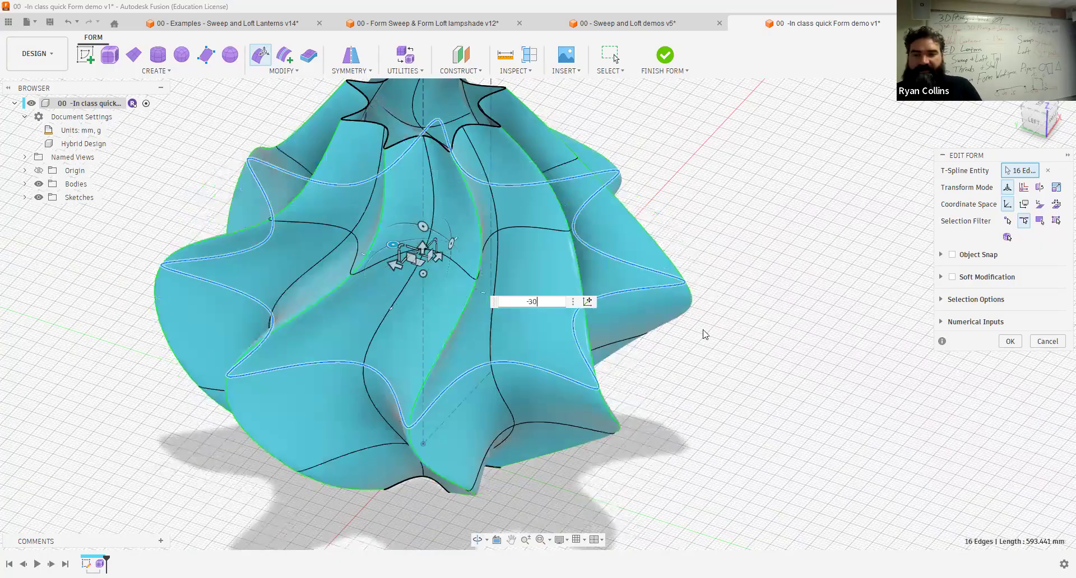
click(694, 305)
scroll(695, 305, down, 3)
shift+middle_drag(695, 305, 707, 328)
middle_drag(735, 255, 639, 306)
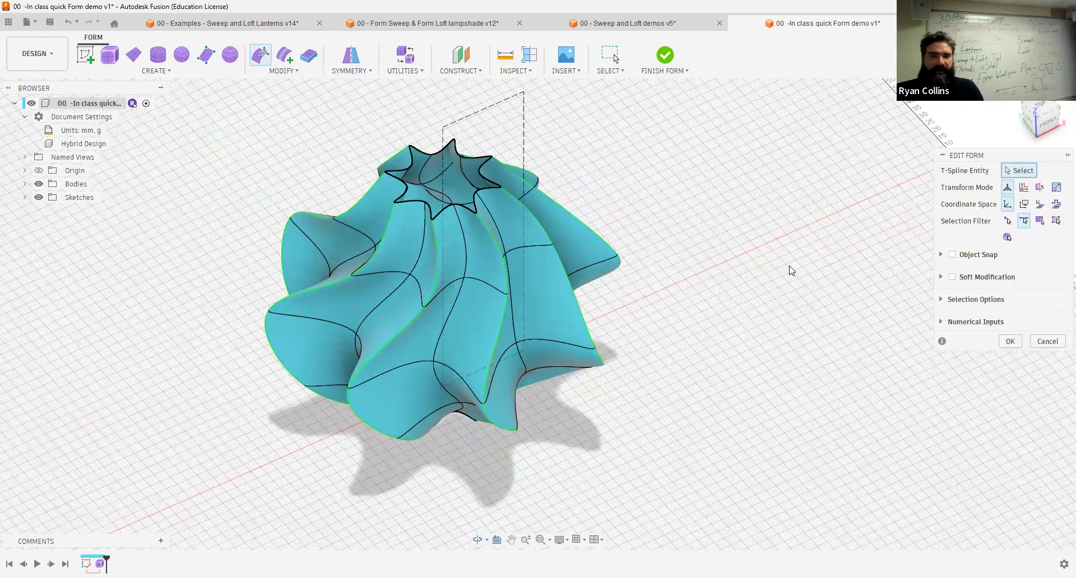
key(Escape)
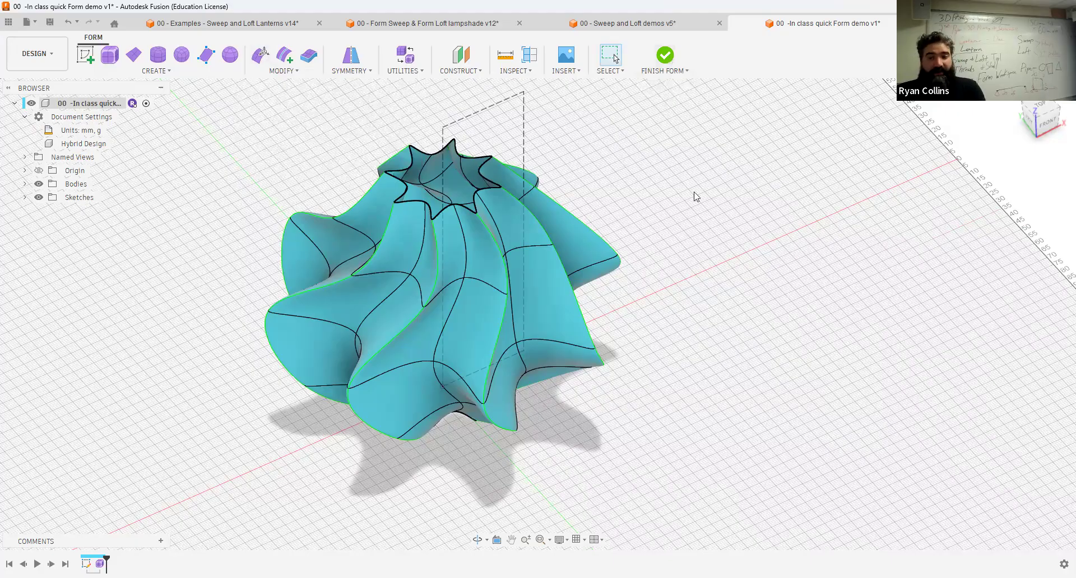
Save the design with the version description "form test"
key(ctrl+s)
text(form test)
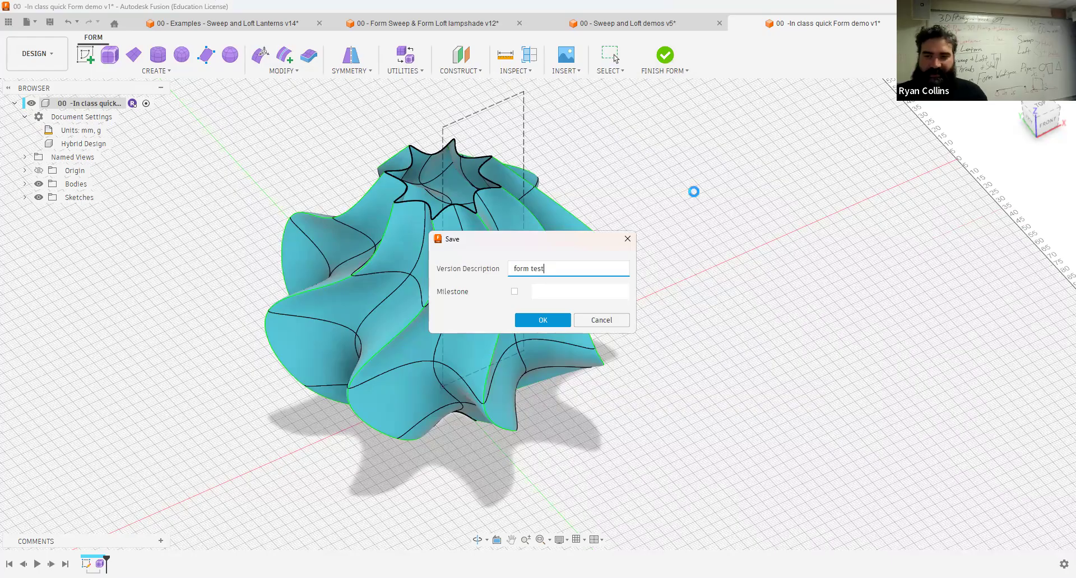
key(Return)
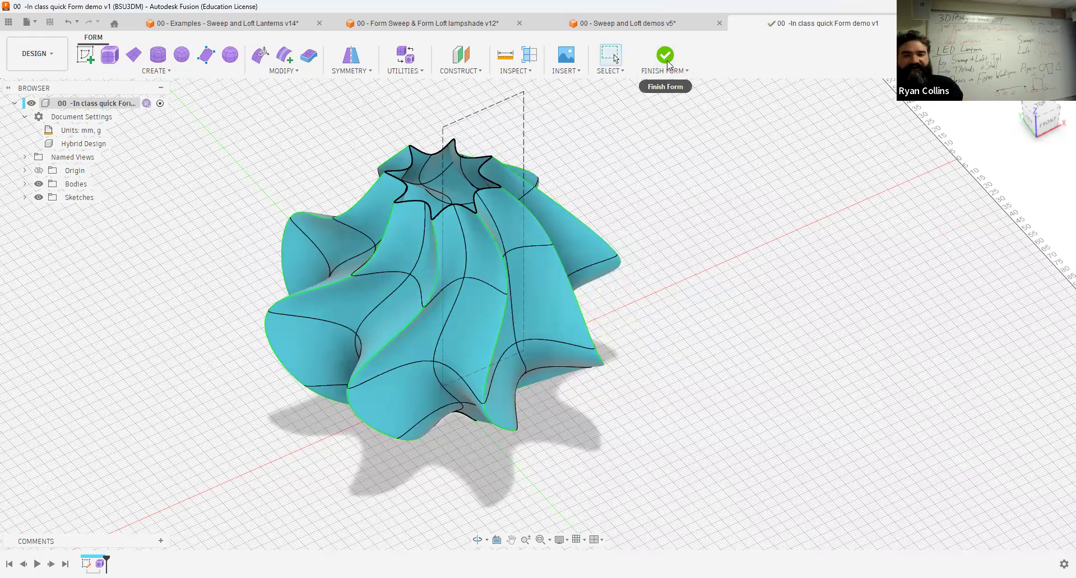
Finish the form and expand the Bodies folder to examine what type of body the open star-shaped shade is
click(667, 63)
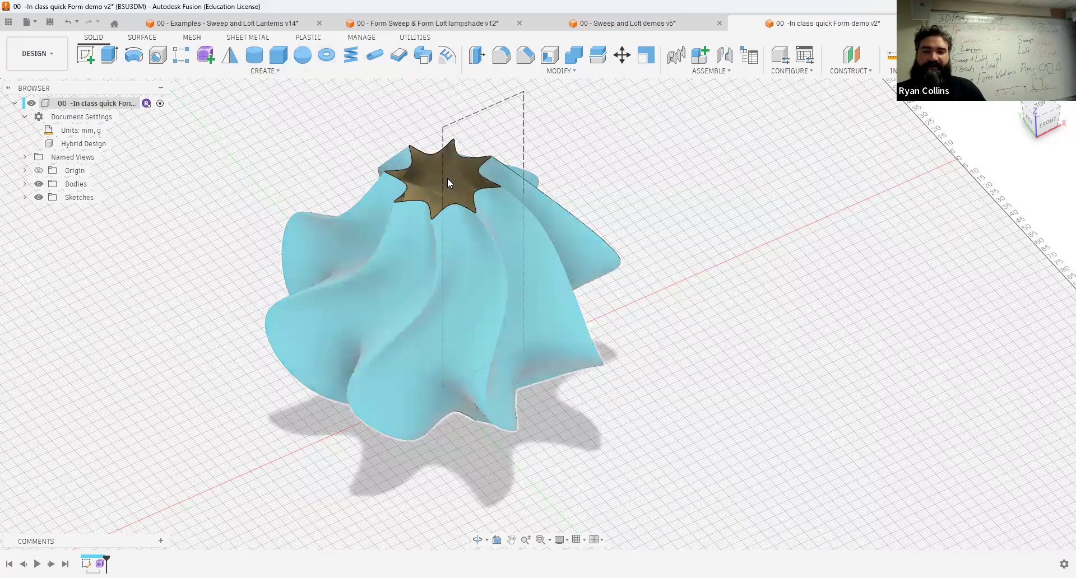
scroll(443, 176, up, 3)
shift+middle_drag(444, 175, 443, 197)
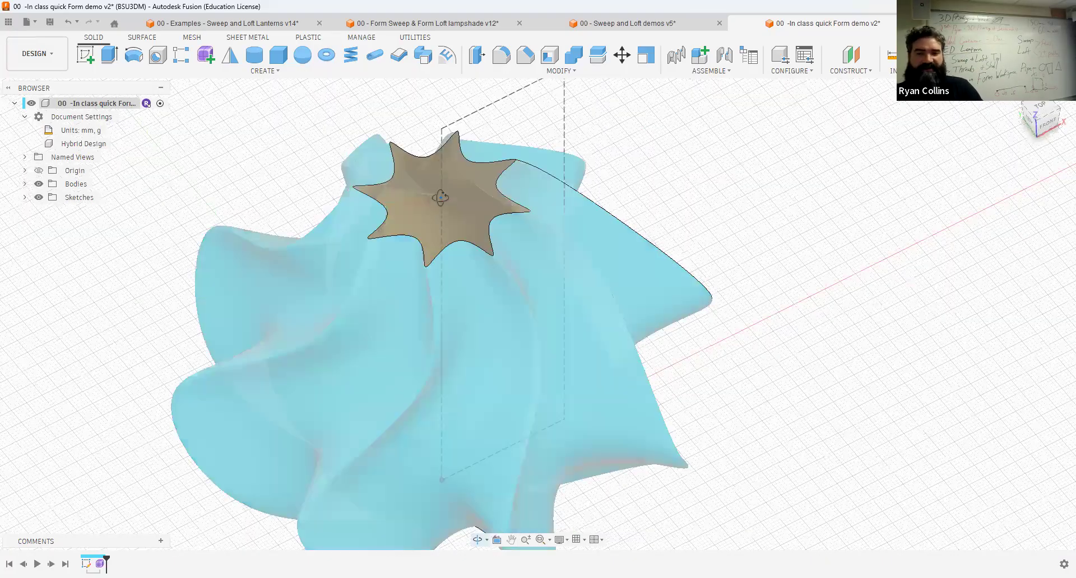
shift+middle_drag(47, 183, 37, 198)
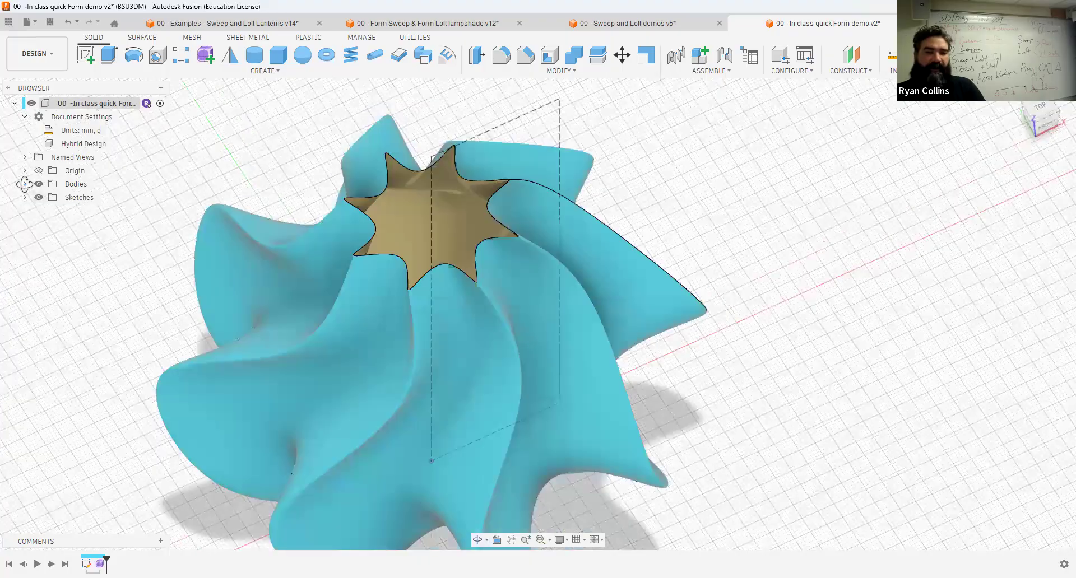
click(25, 183)
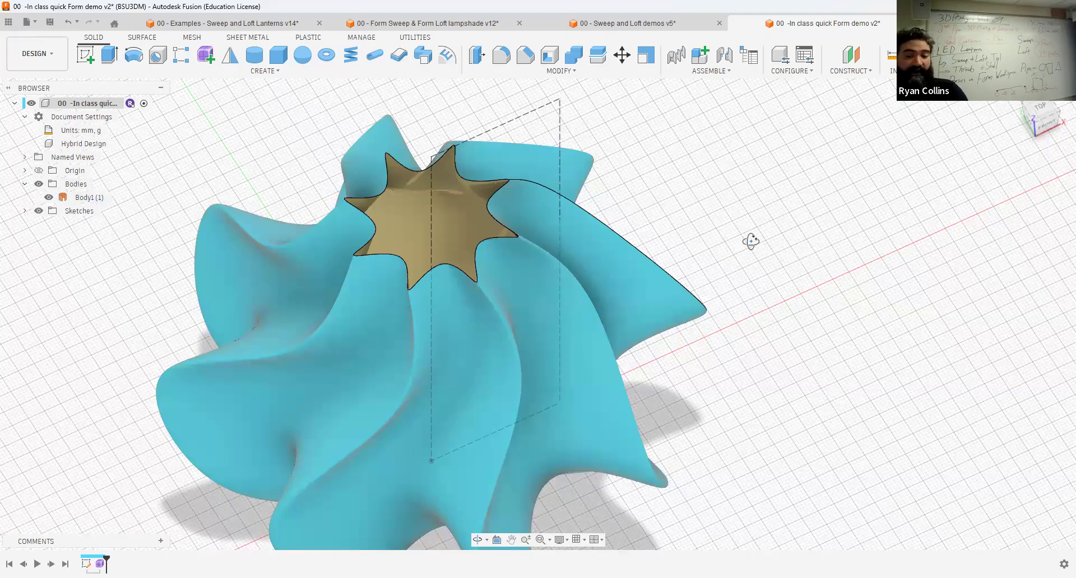
shift+middle_drag(778, 252, 700, 338)
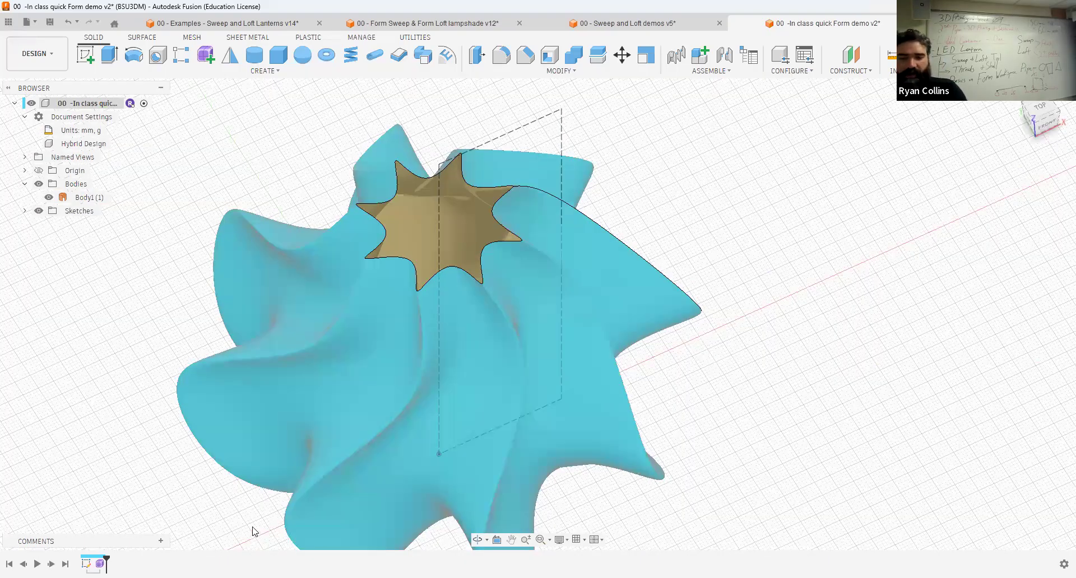
Reopen the finished form feature for editing
key(F6)
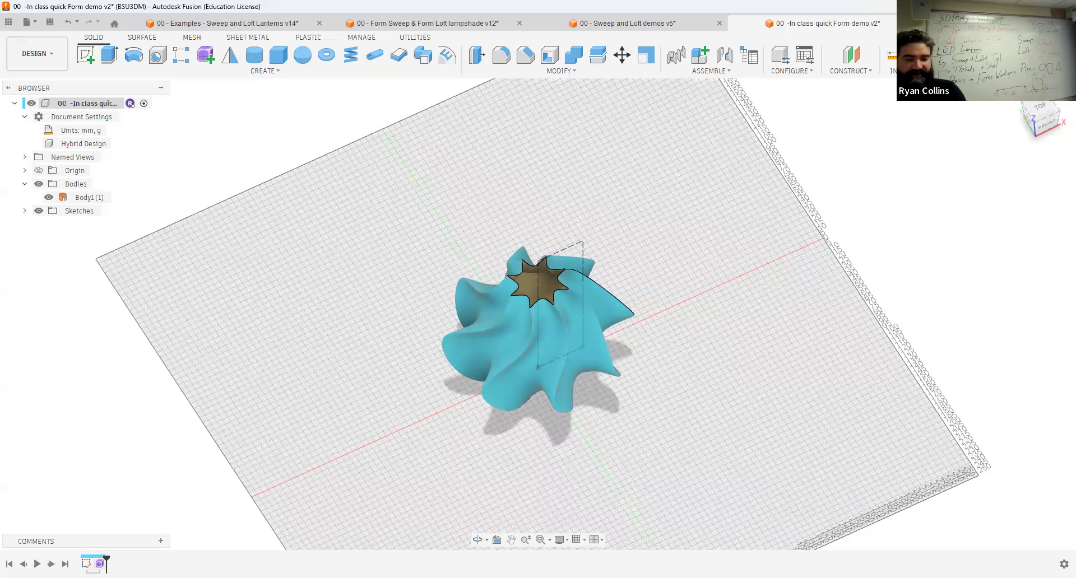
right_click(100, 563)
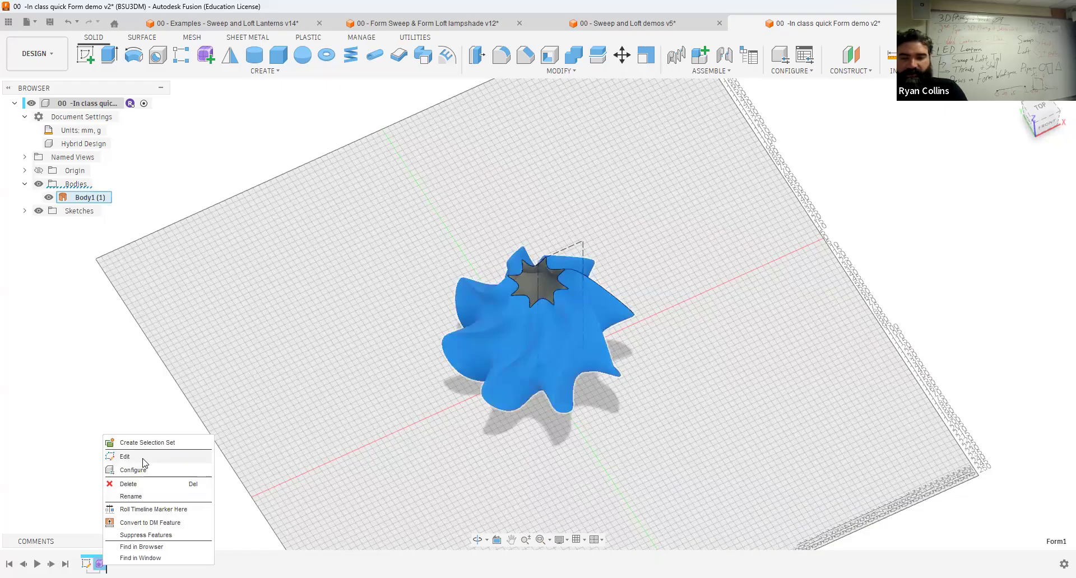
click(125, 457)
mouse_move(693, 248)
shift+middle_down()
mouse_move(699, 219)
mouse_move(694, 233)
shift+middle_up()
scroll(694, 232, up, 3)
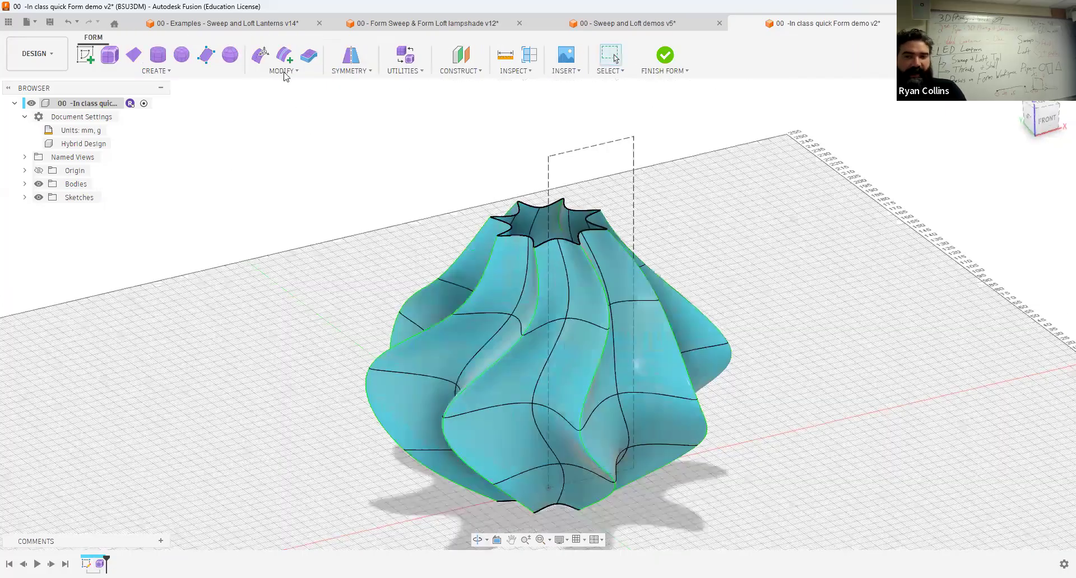
shift+middle_drag(302, 121, 302, 178)
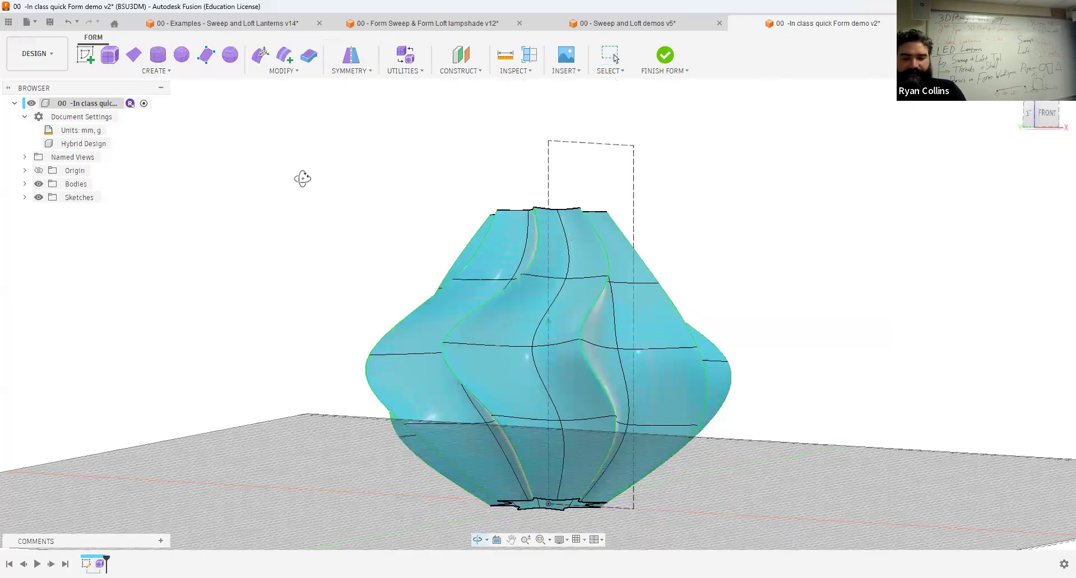
Start Fill Hole on an edge of the star-shaped top opening and examine the Reduced Star preview
click(290, 71)
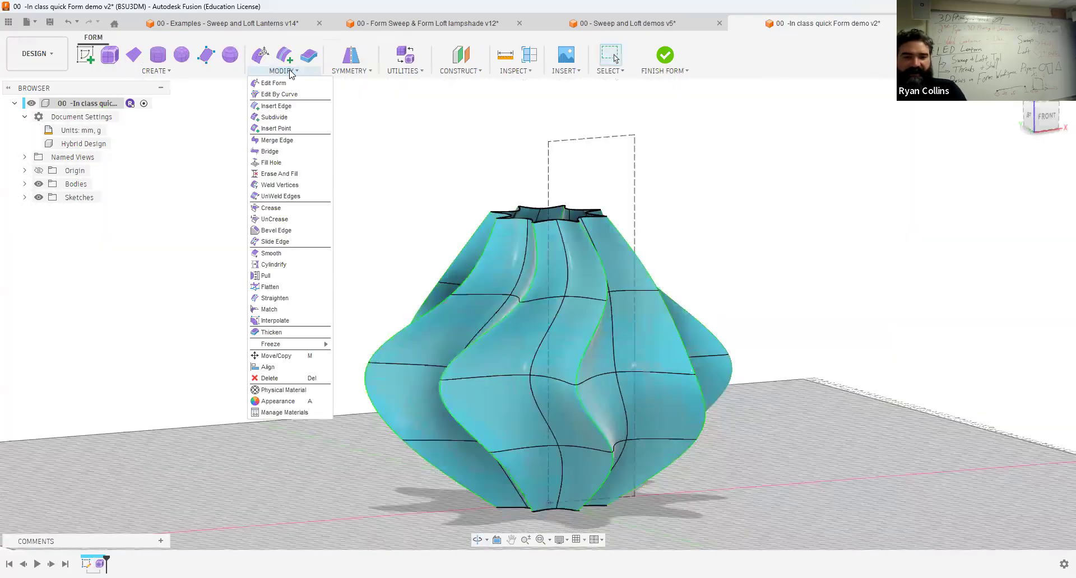
click(272, 166)
scroll(621, 177, up, 3)
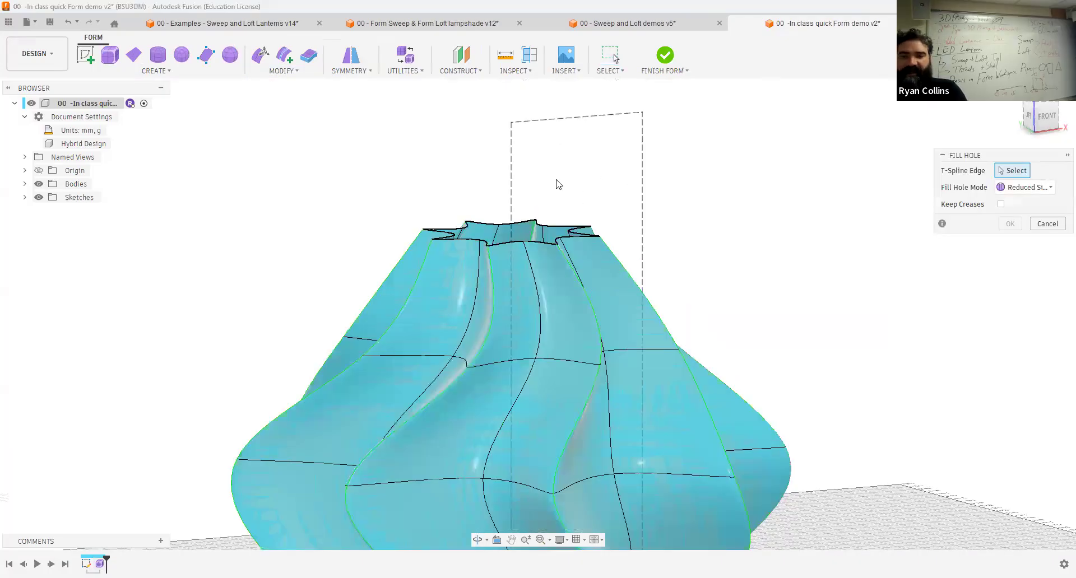
shift+middle_drag(555, 178, 554, 176)
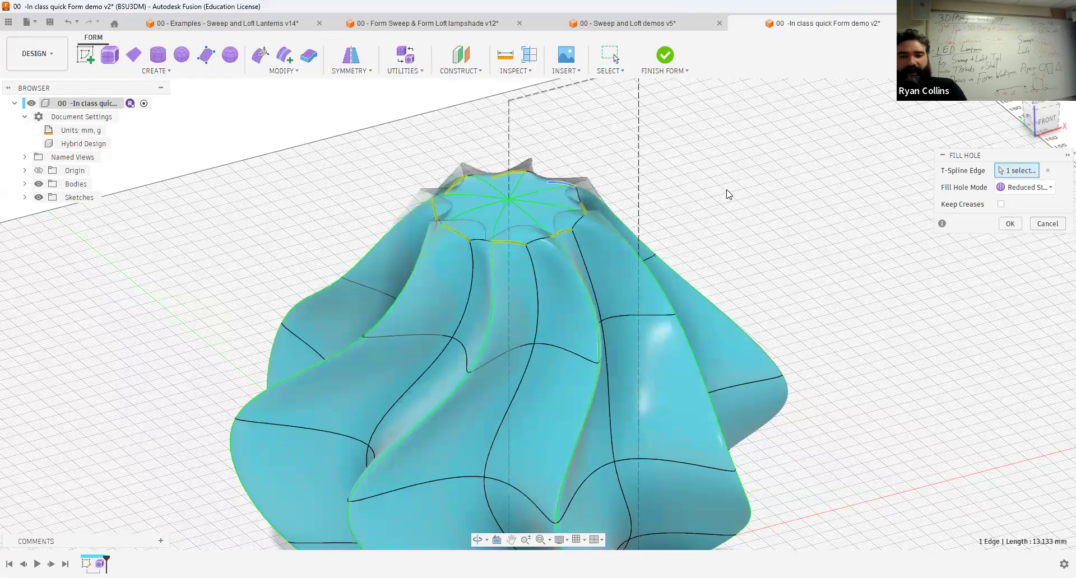
scroll(732, 273, up, 3)
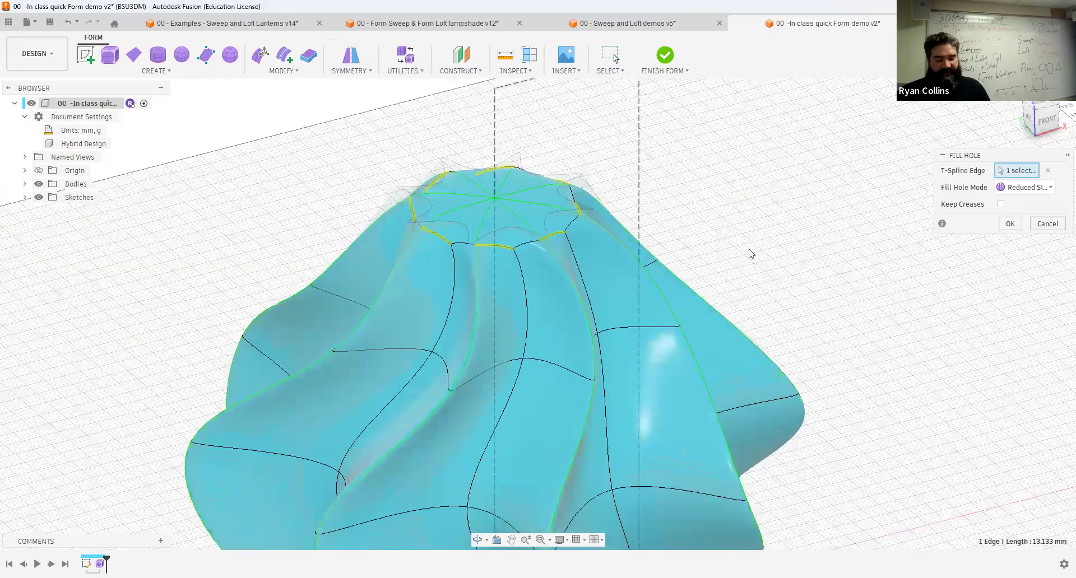
mouse_move(747, 225)
shift+middle_down()
mouse_move(742, 209)
mouse_move(747, 221)
shift+middle_up()
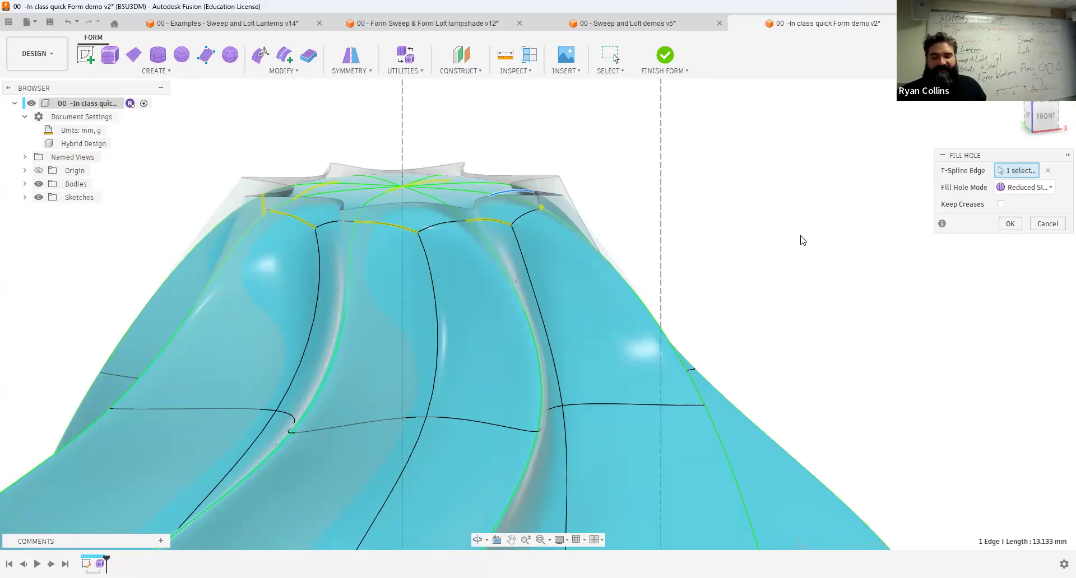
shift+middle_drag(804, 230, 719, 275)
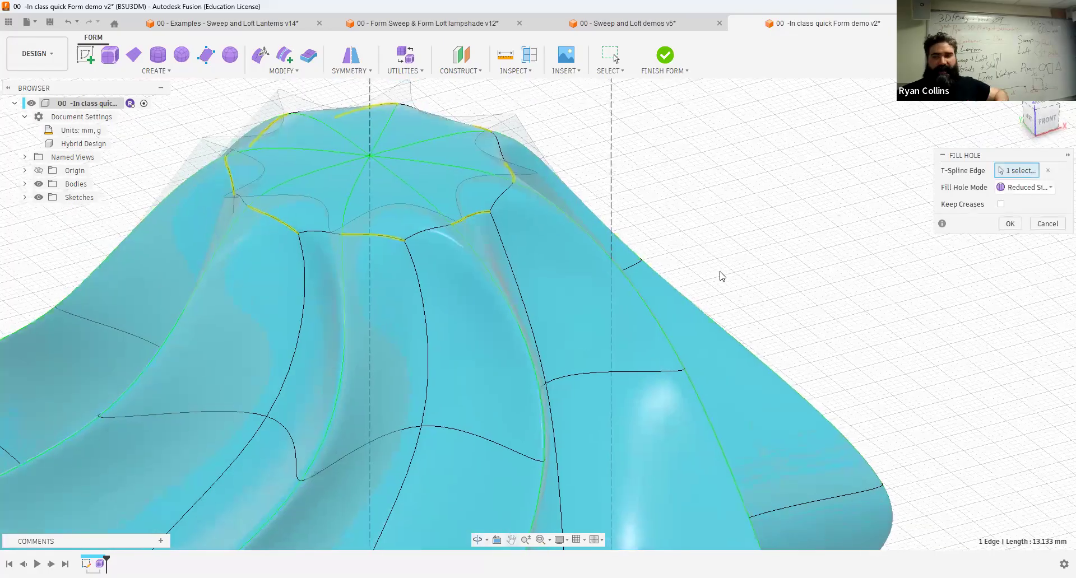
Try the Fill Star mode on the top opening, and set it to Collapse with Keep Creases and Weld Center Vertices enabled
click(1007, 189)
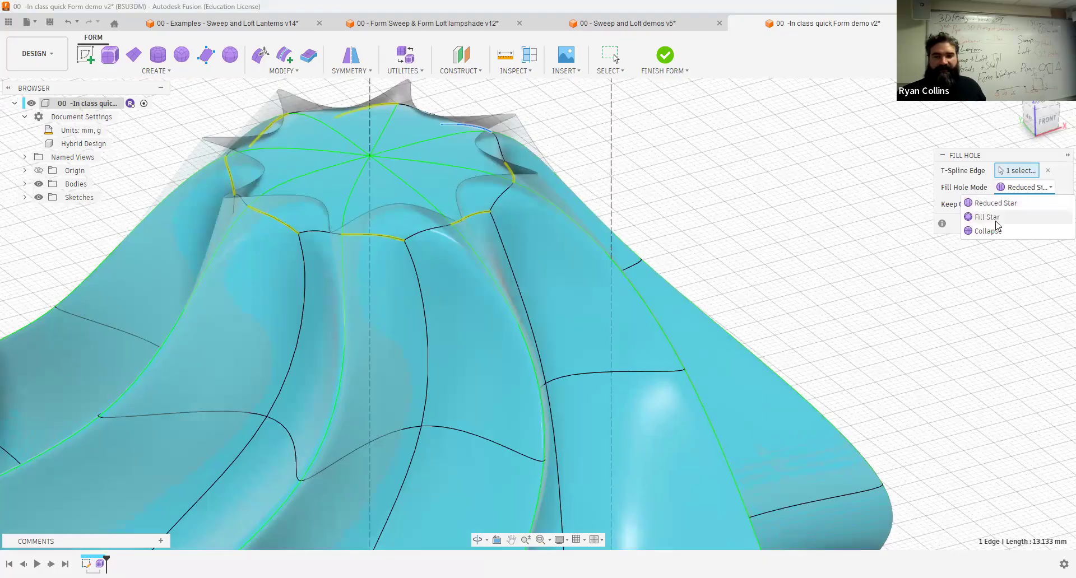
click(996, 223)
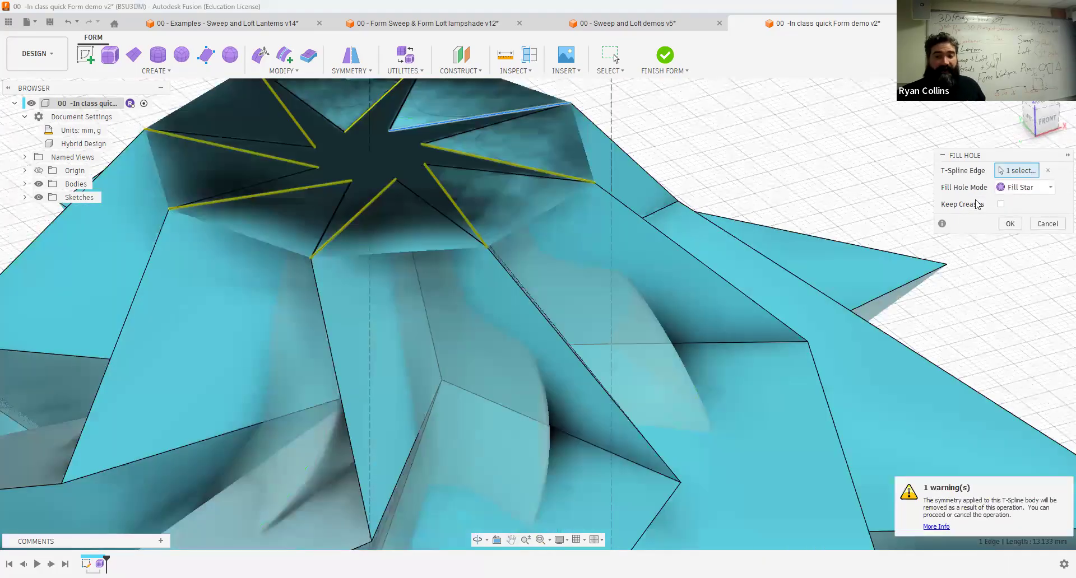
click(1008, 190)
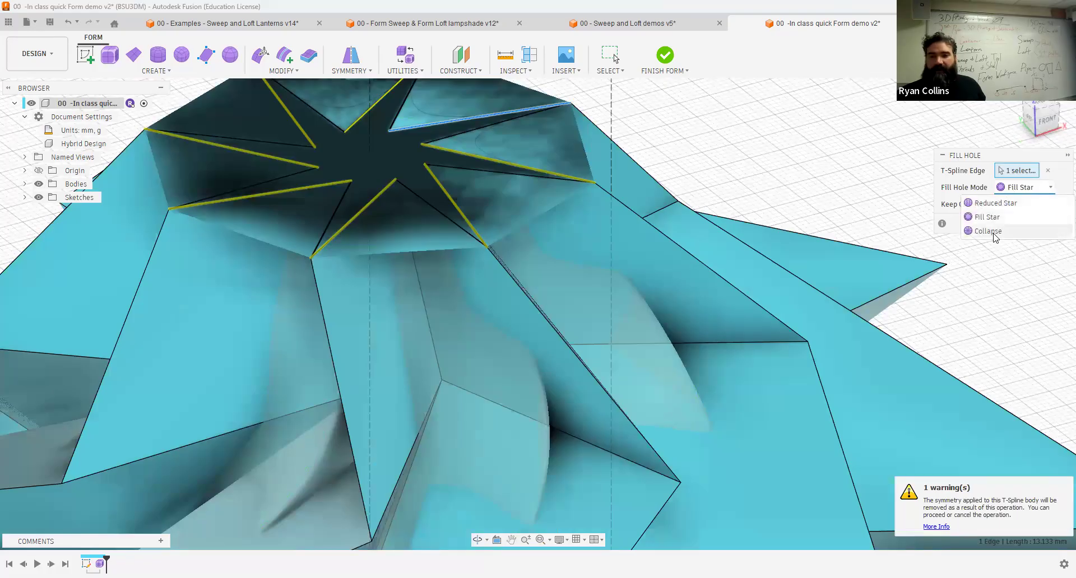
click(994, 234)
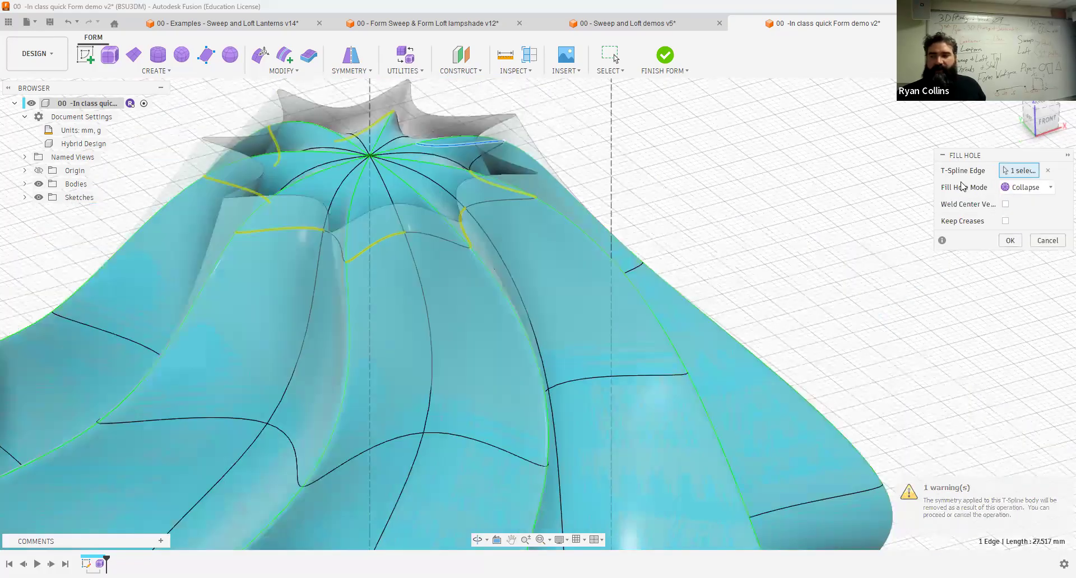
click(1005, 222)
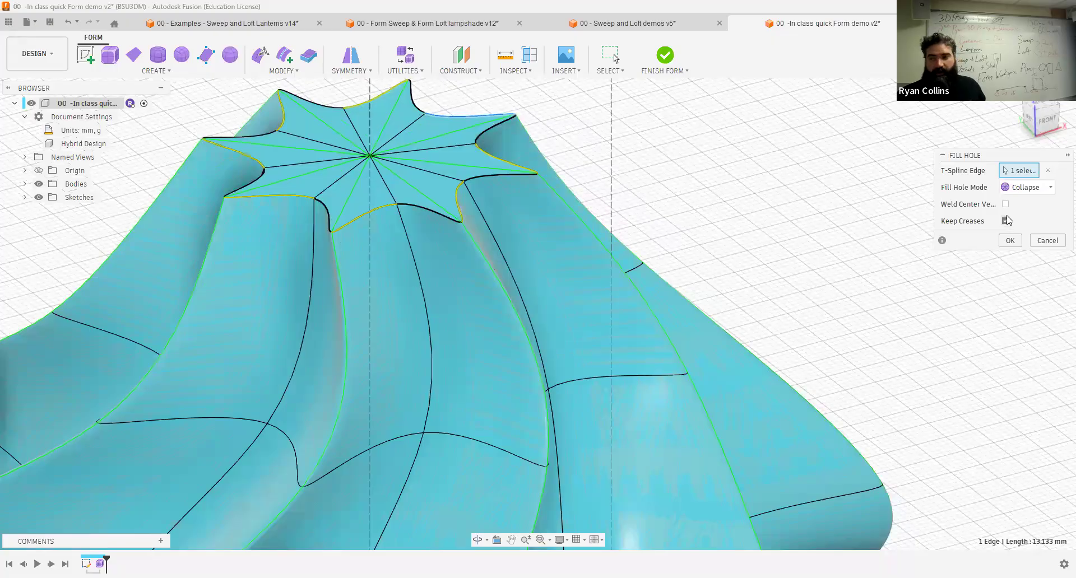
click(1005, 205)
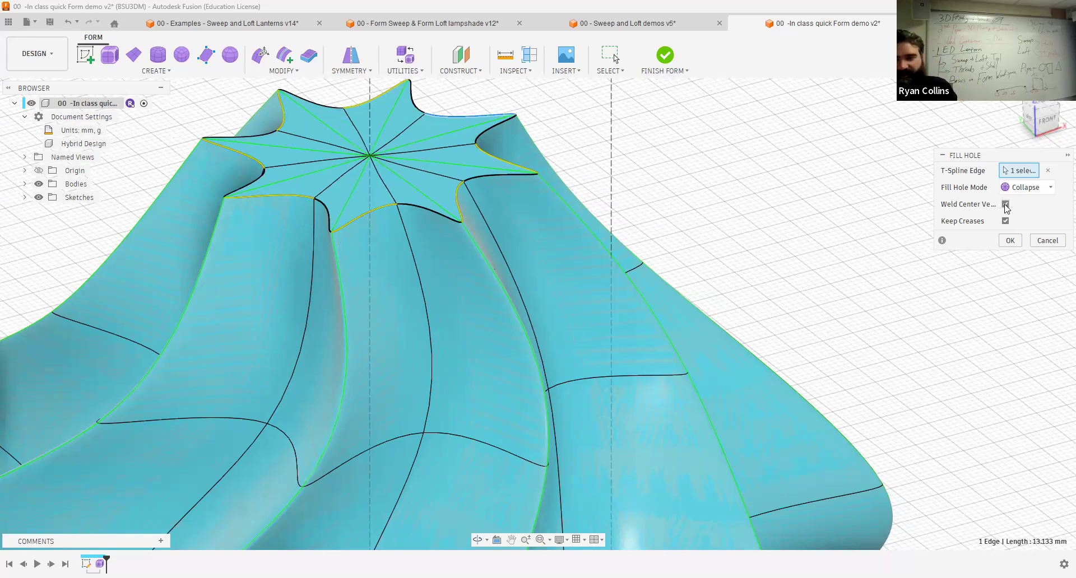
Compare the top cap with Fill Star once more, and confirm the fill in Collapse mode
click(1030, 189)
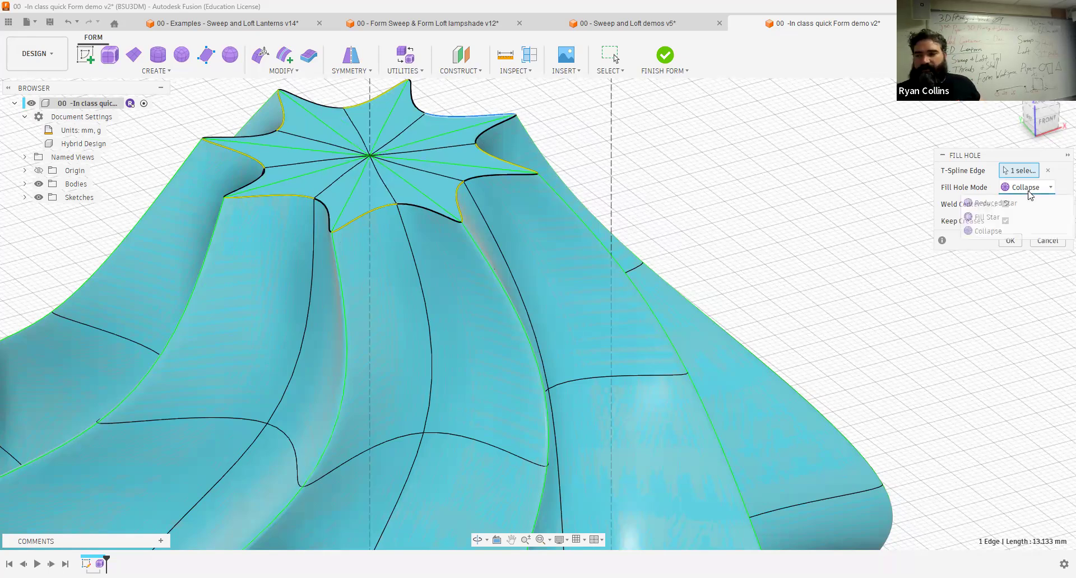
click(987, 217)
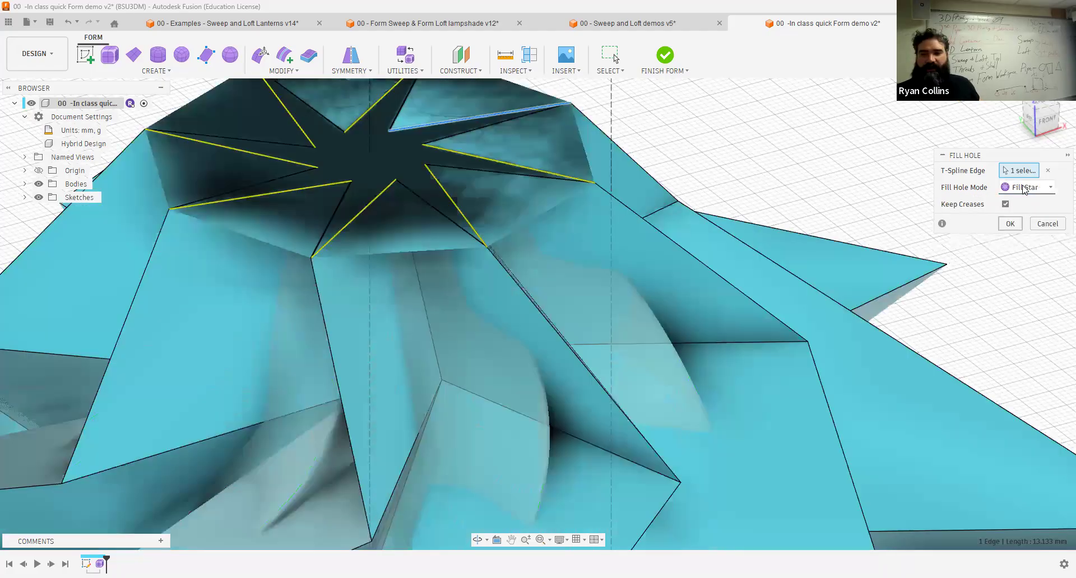
click(1023, 189)
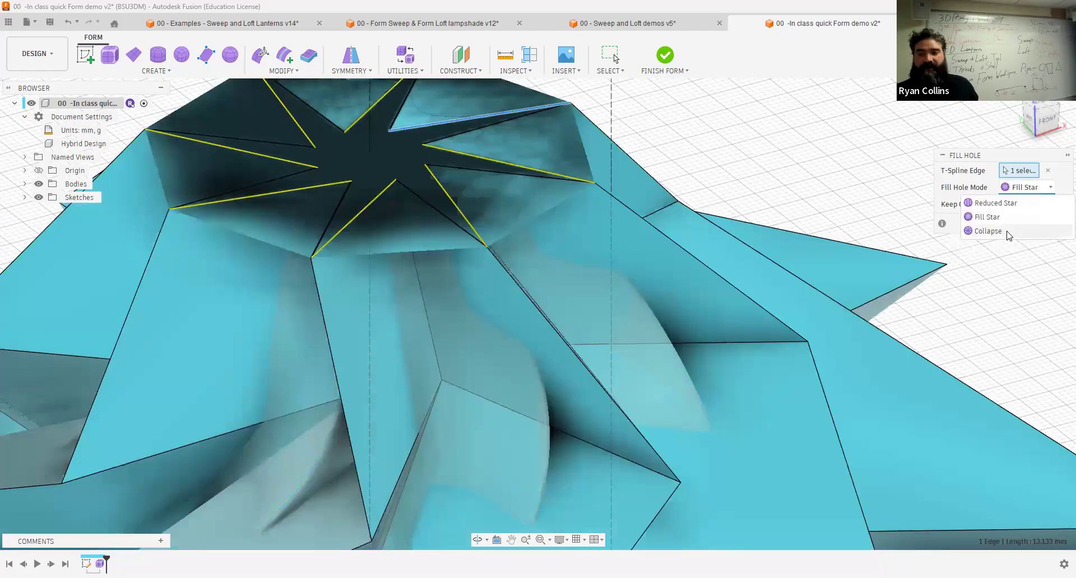
click(987, 231)
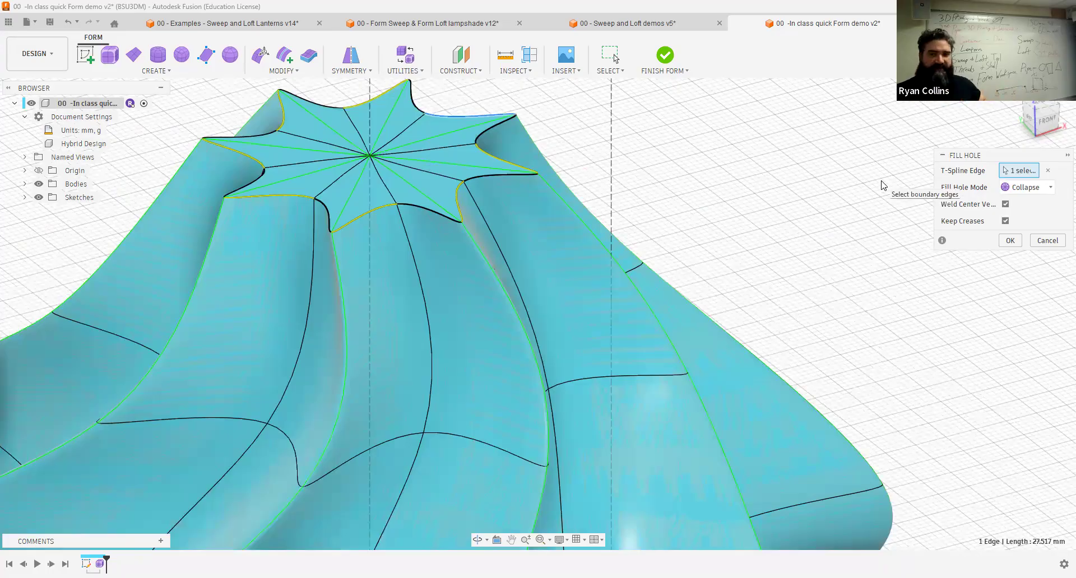
click(1004, 242)
Fill the star-shaped bottom opening with Fill Hole in Collapse mode, keeping Weld Center Vertices and Keep Creases enabled
scroll(695, 300, down, 1)
shift+middle_drag(692, 369, 693, 302)
scroll(739, 348, down, 3)
shift+middle_drag(694, 172, 860, 302)
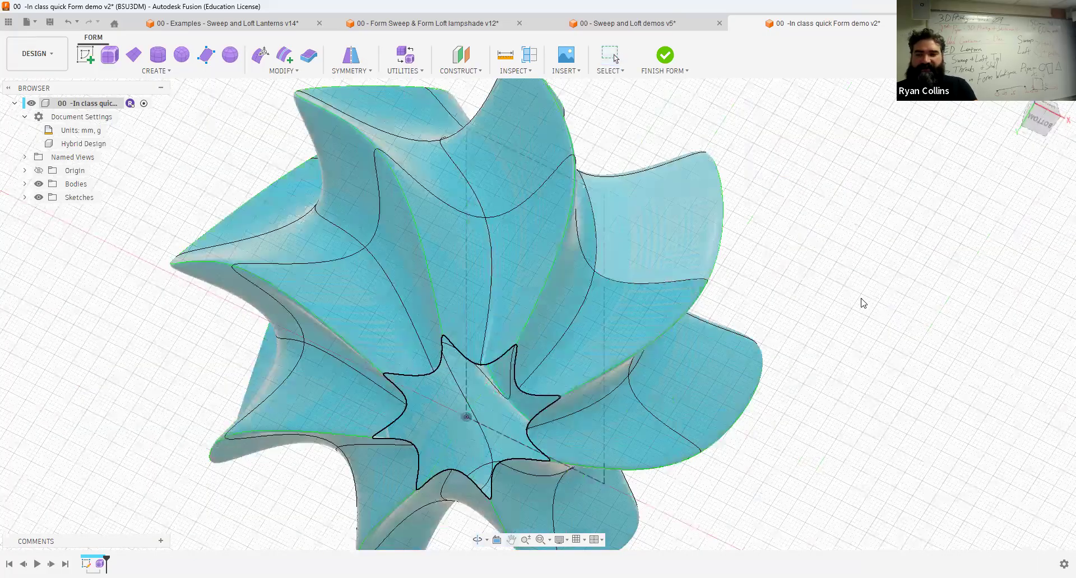
right_click(859, 301)
click(859, 266)
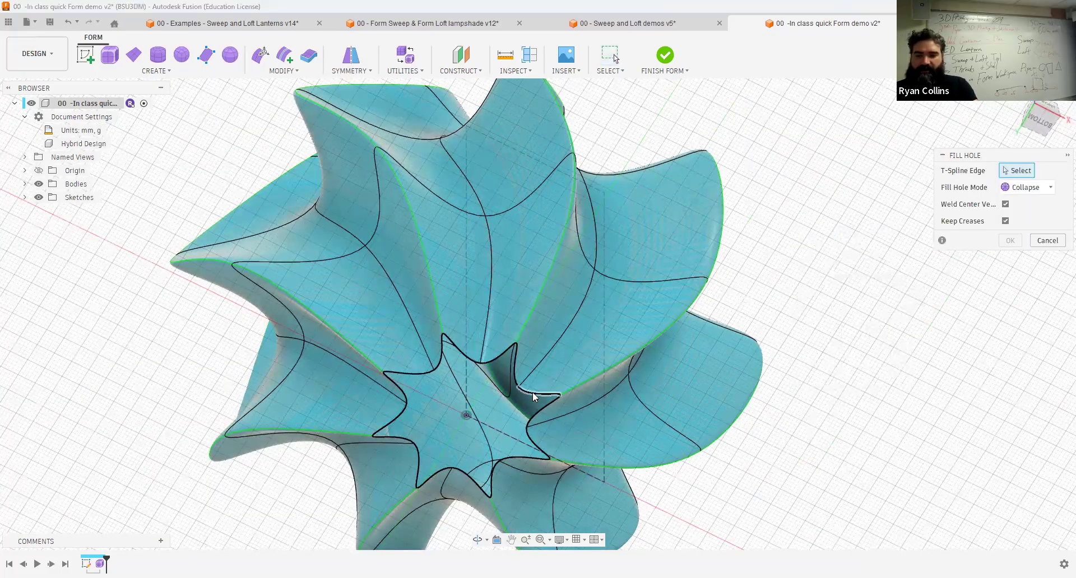
click(533, 397)
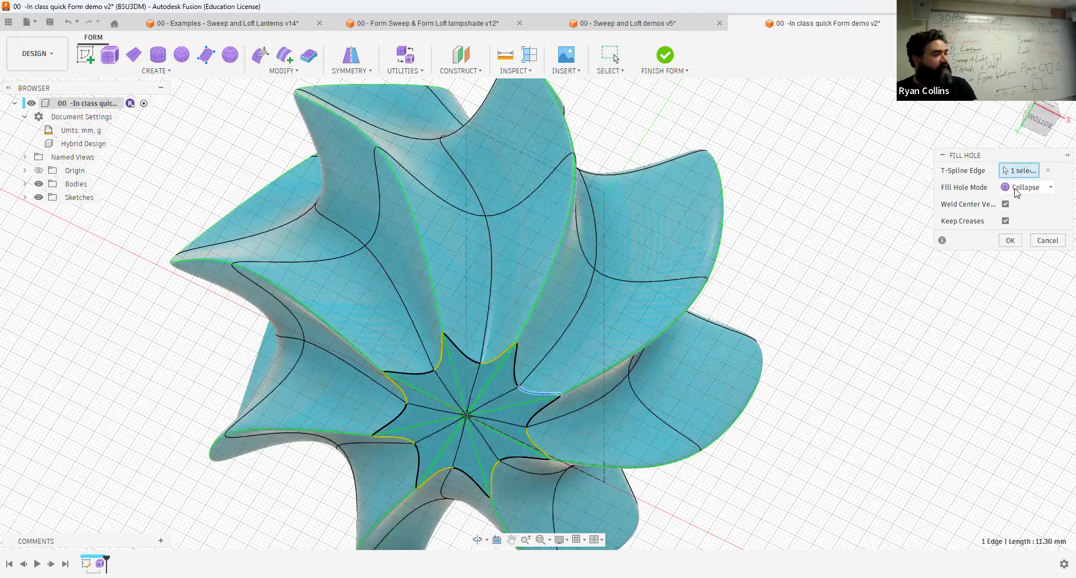
shift+middle_drag(857, 230, 858, 288)
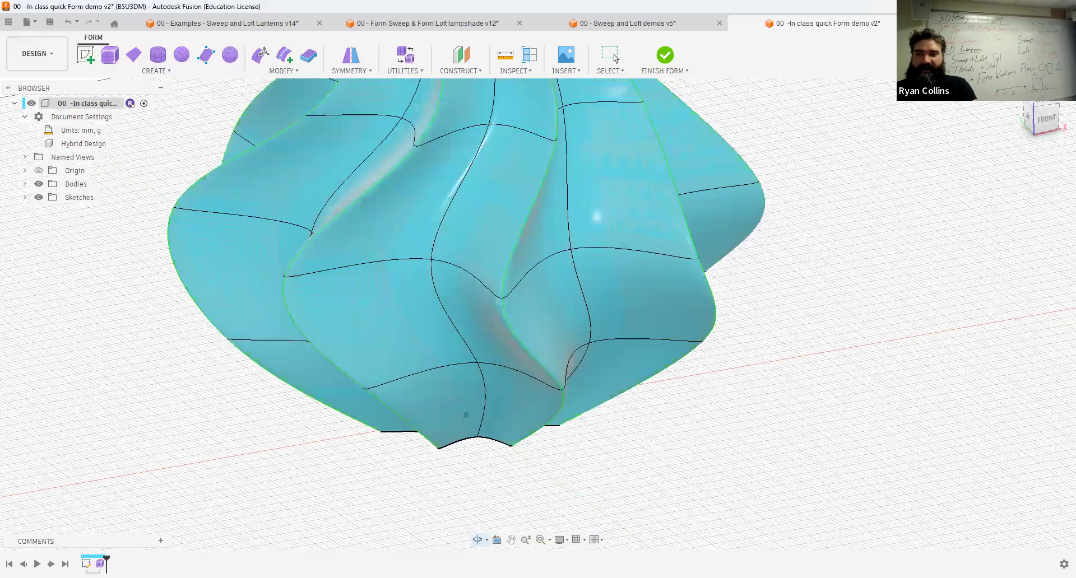
Analyze the lantern T-spline body with Repair Body and examine the error and geometry labels around the top cap
click(1014, 92)
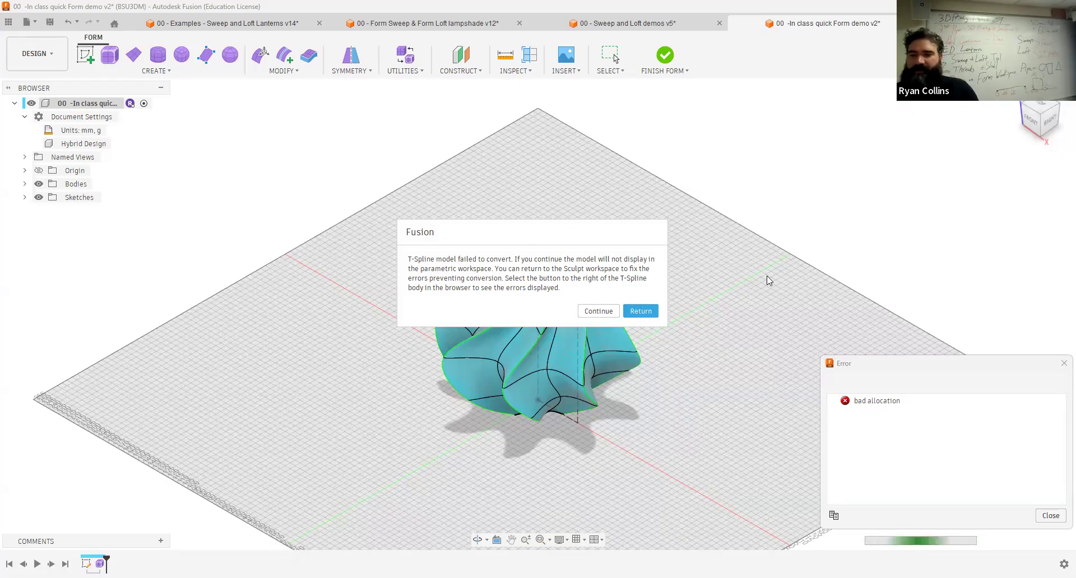
click(412, 71)
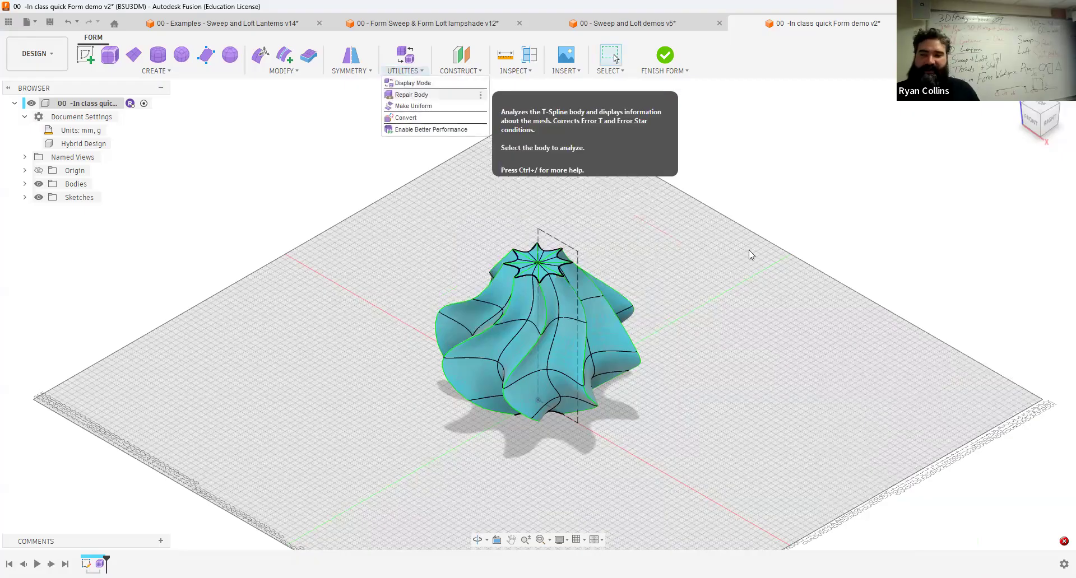
click(1004, 193)
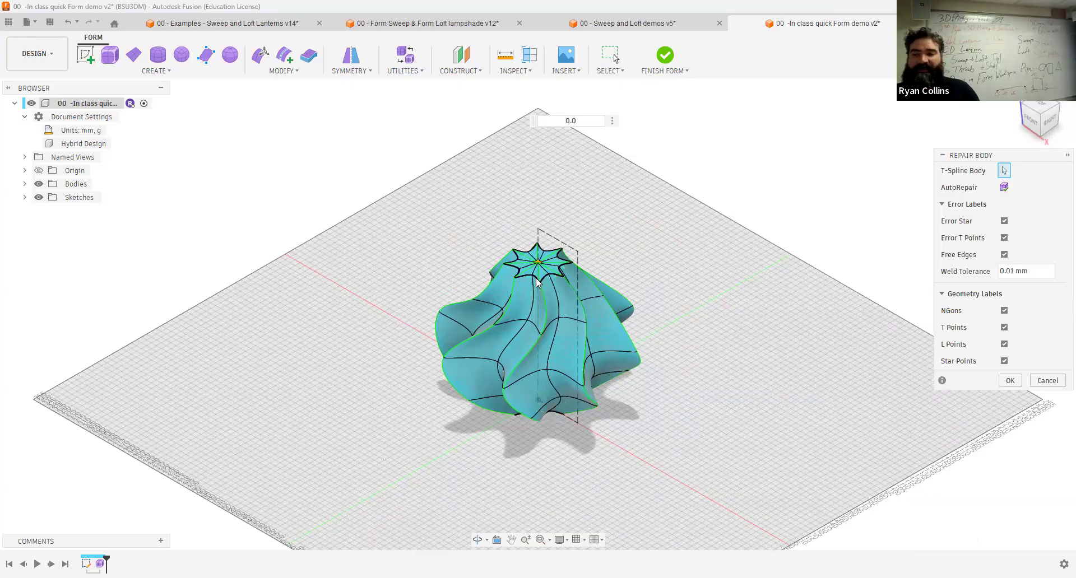
scroll(698, 303, up, 4)
scroll(691, 277, up, 3)
shift+middle_drag(694, 327, 749, 271)
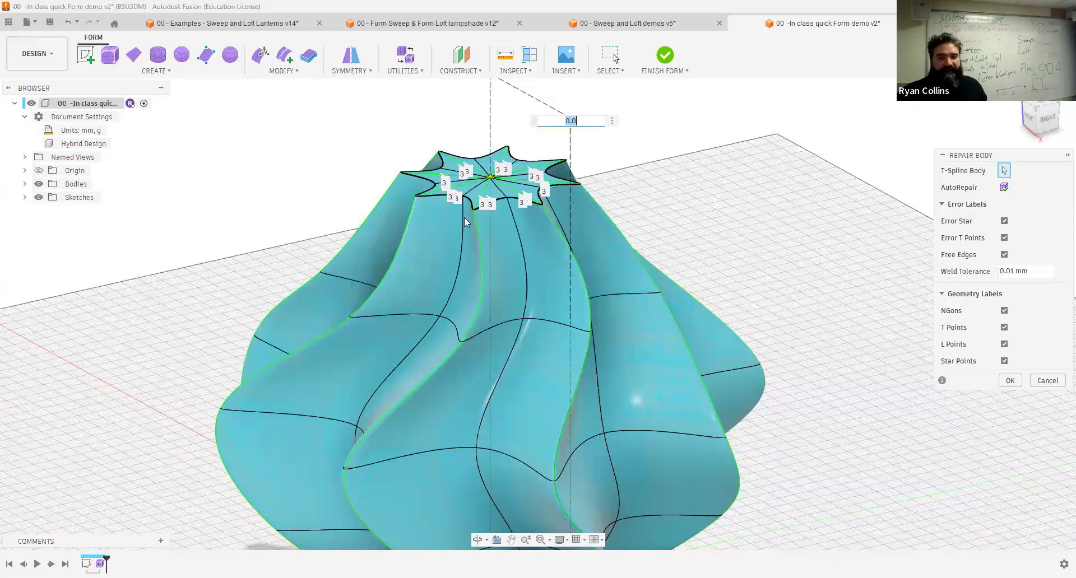
scroll(473, 214, up, 3)
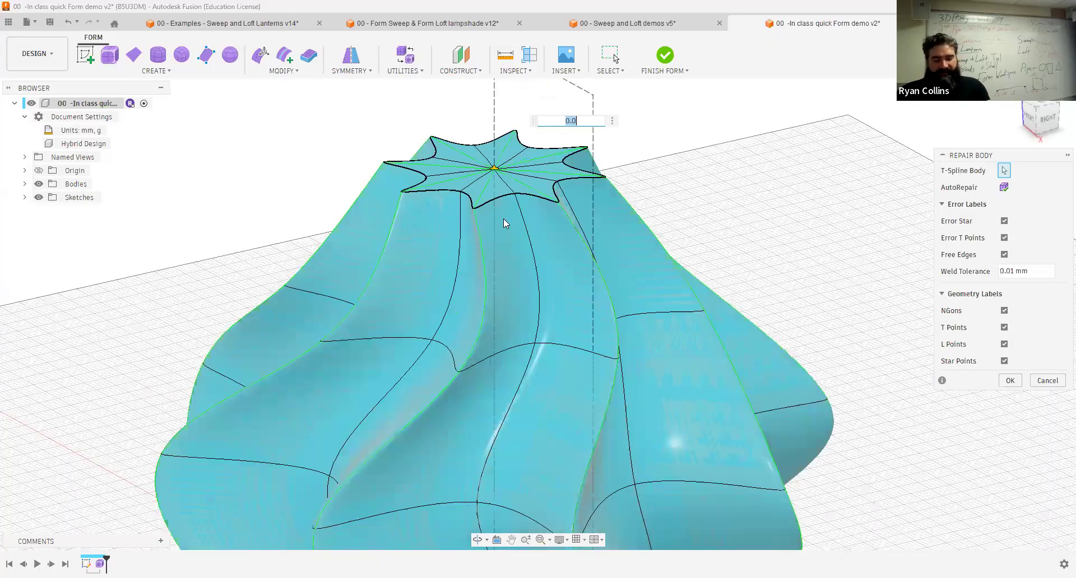
scroll(475, 237, up, 3)
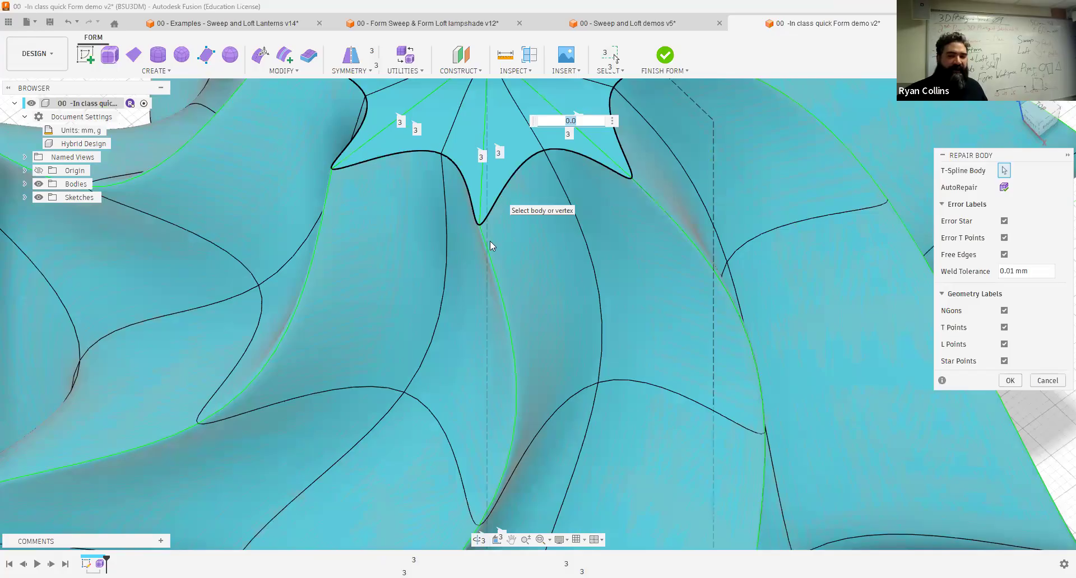
click(1010, 381)
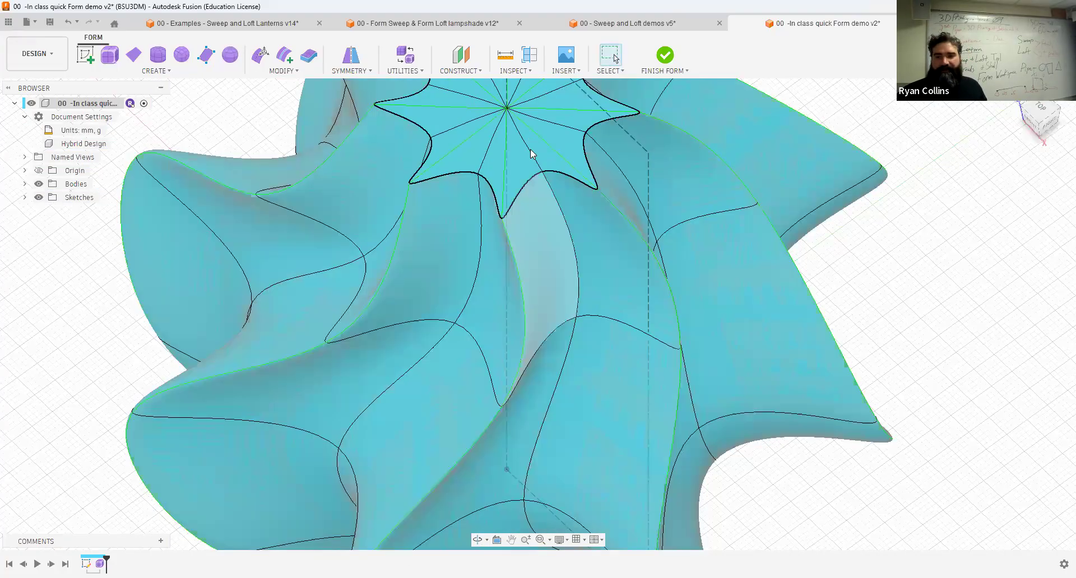
Select the star-shaped caps at both openings together from above and delete them
scroll(548, 179, down, 3)
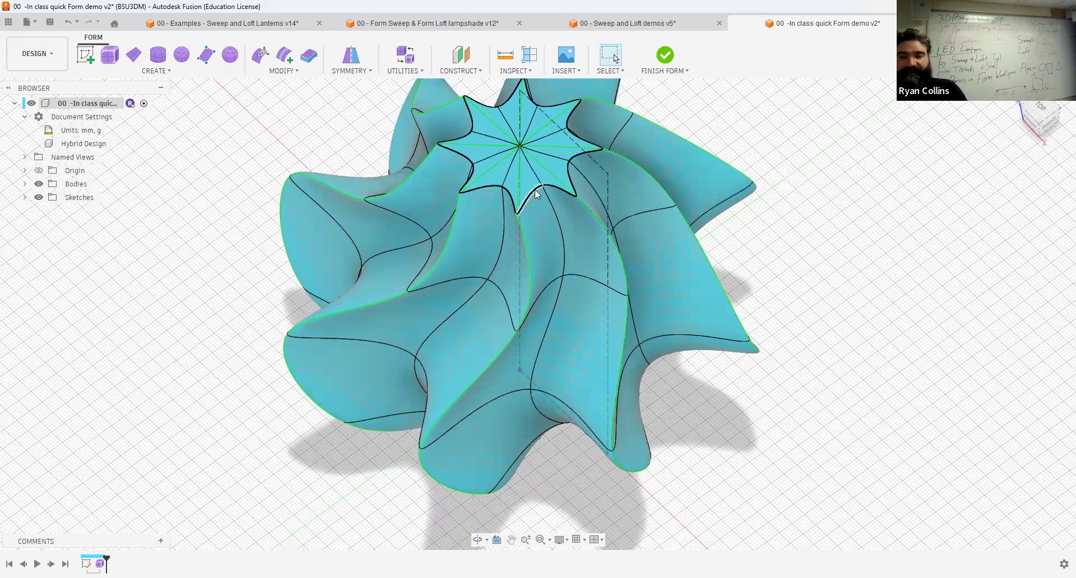
scroll(533, 181, up, 1)
scroll(533, 181, down, 3)
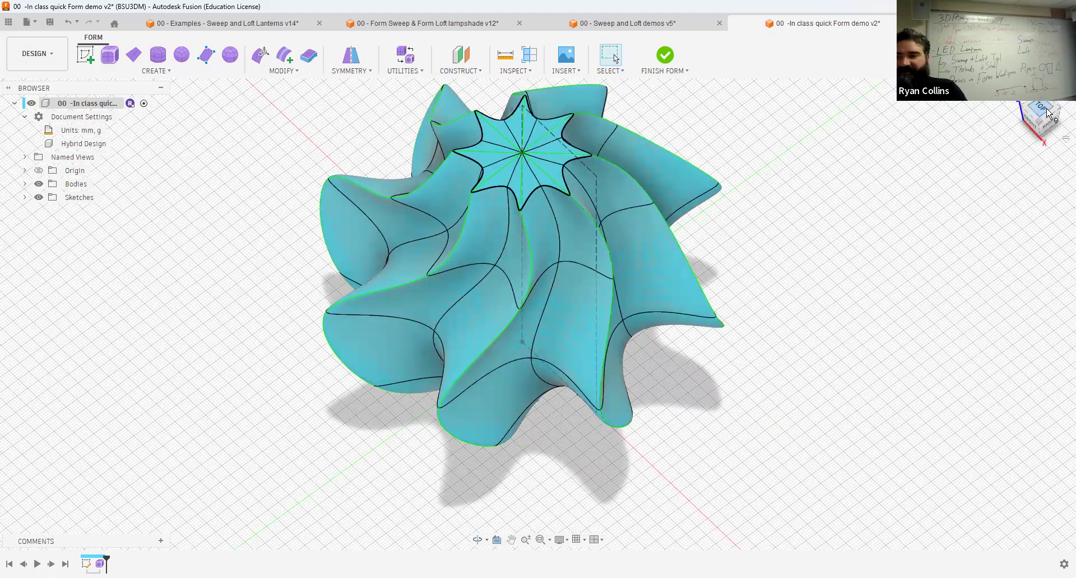
mouse_move(577, 211)
mouse_down()
mouse_move(603, 241)
mouse_move(577, 242)
mouse_up()
mouse_move(602, 252)
shift+middle_down()
mouse_move(598, 177)
mouse_move(639, 84)
mouse_move(617, 262)
mouse_move(617, 250)
shift+middle_up()
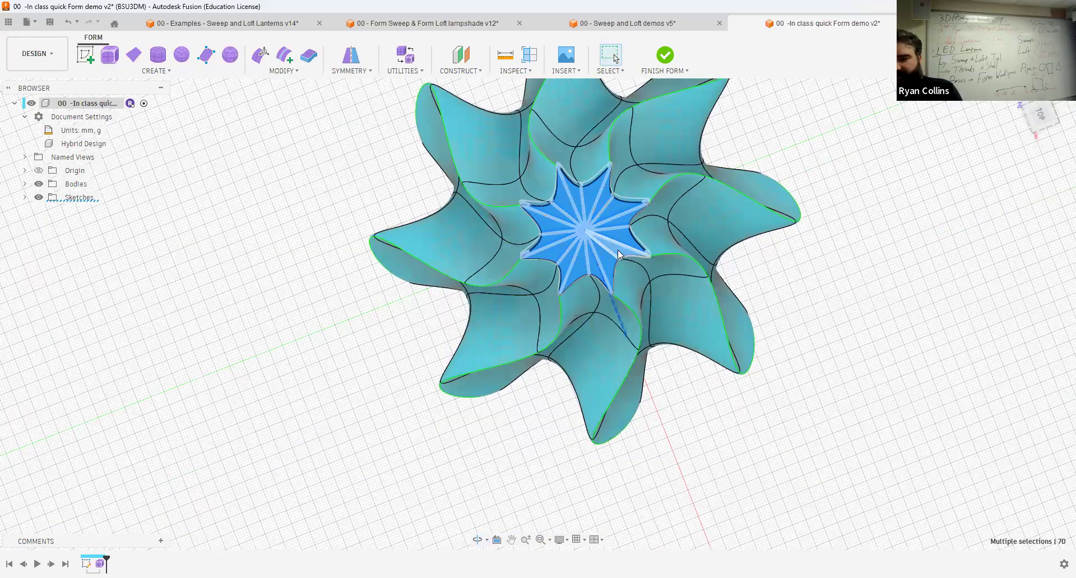
key(Delete)
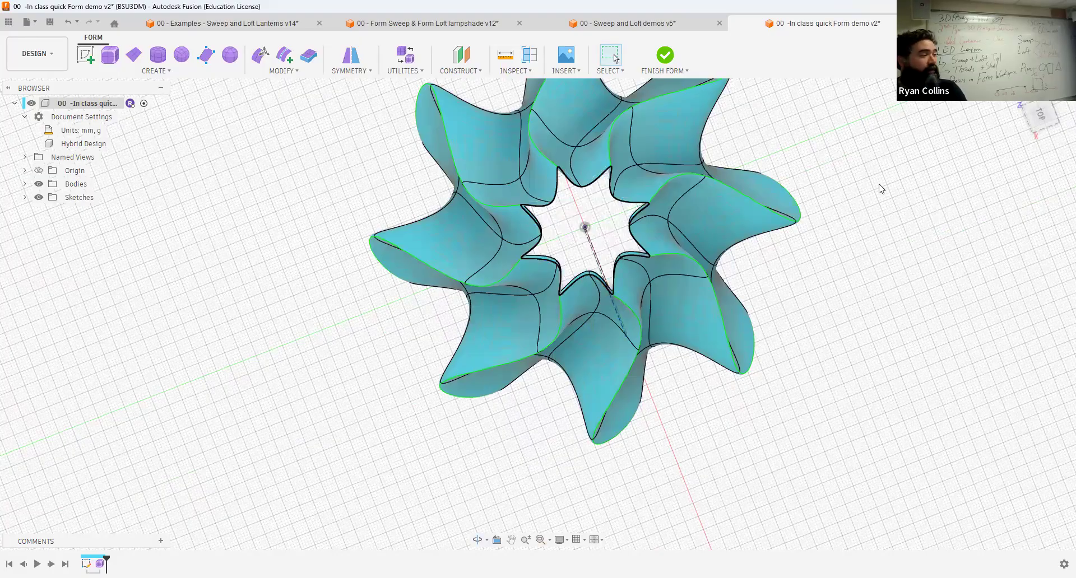
shift+middle_drag(867, 173, 861, 67)
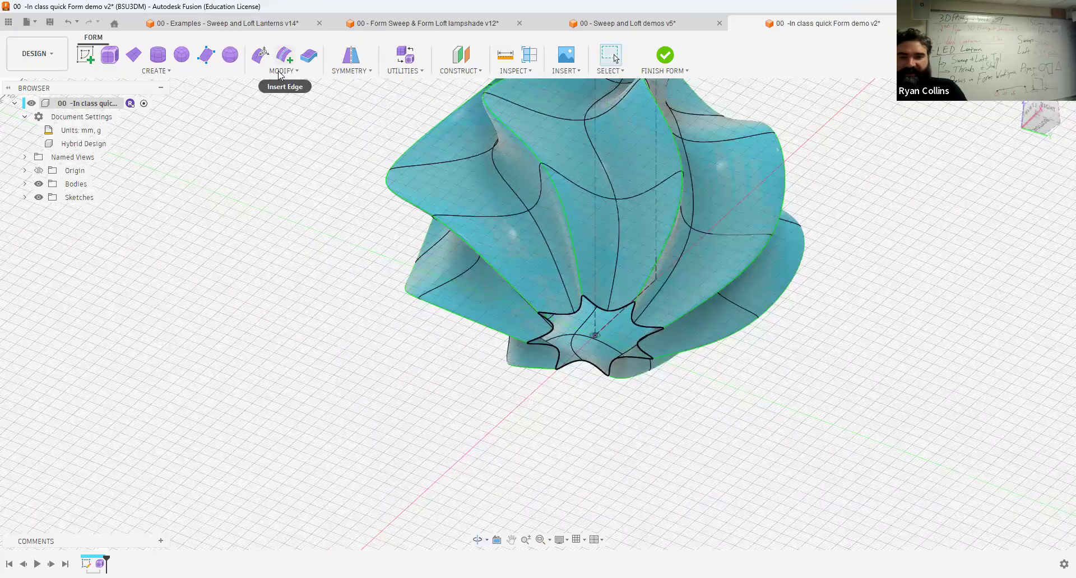
Start Edit Form and select all 16 edges of the star-shaped top opening from the Right view
click(577, 180)
shift+middle_drag(596, 128, 586, 283)
shift+middle_drag(630, 254, 619, 281)
shift+middle_drag(585, 231, 588, 267)
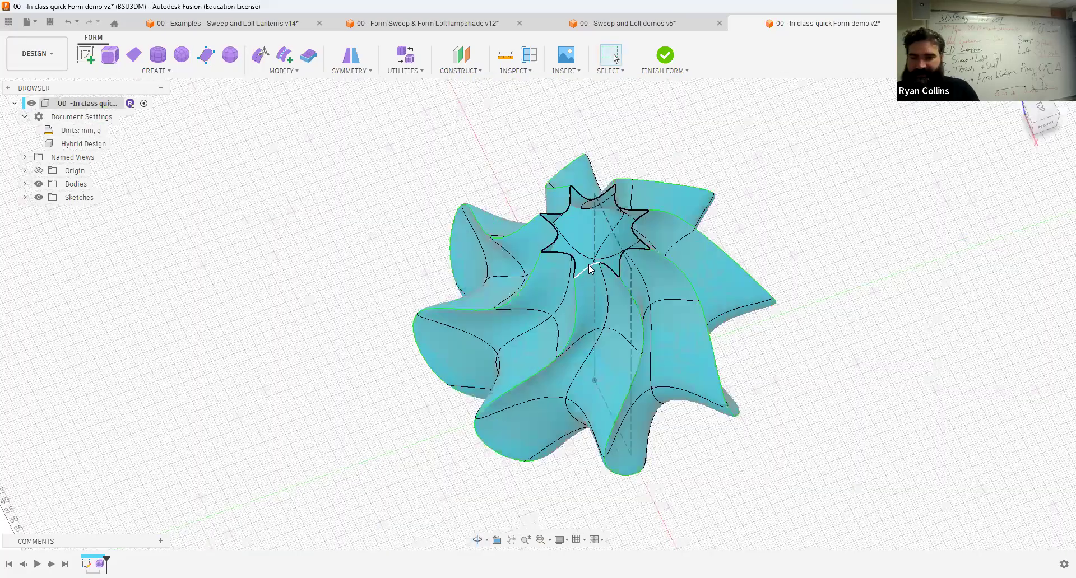
scroll(589, 267, up, 5)
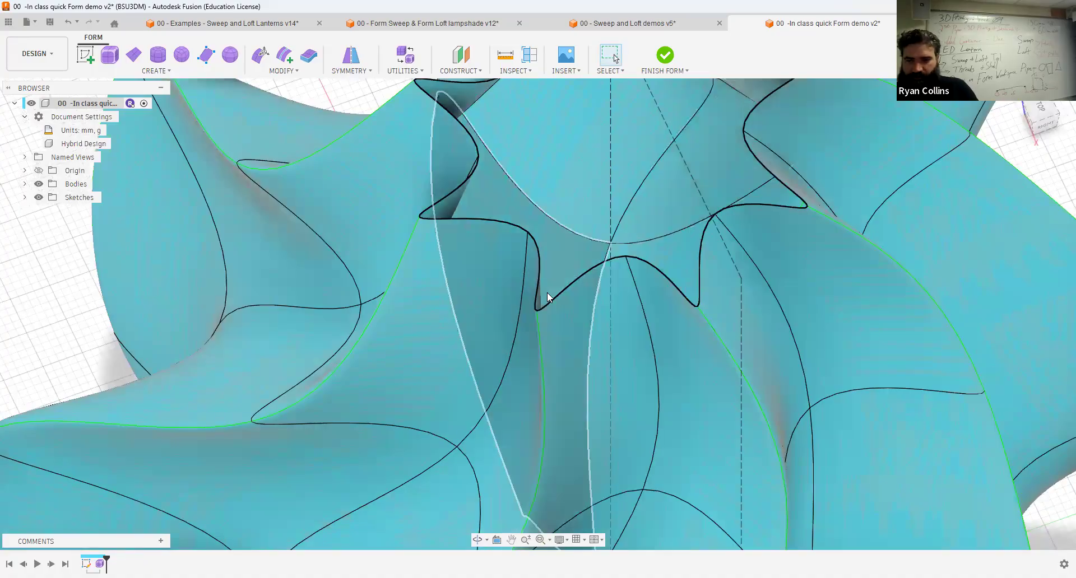
click(260, 54)
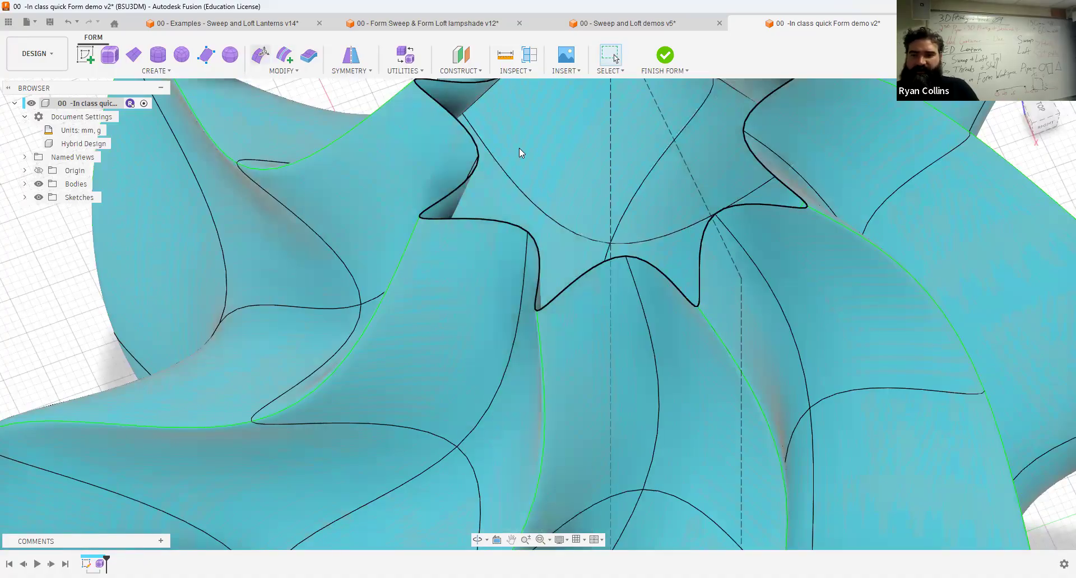
scroll(607, 287, down, 6)
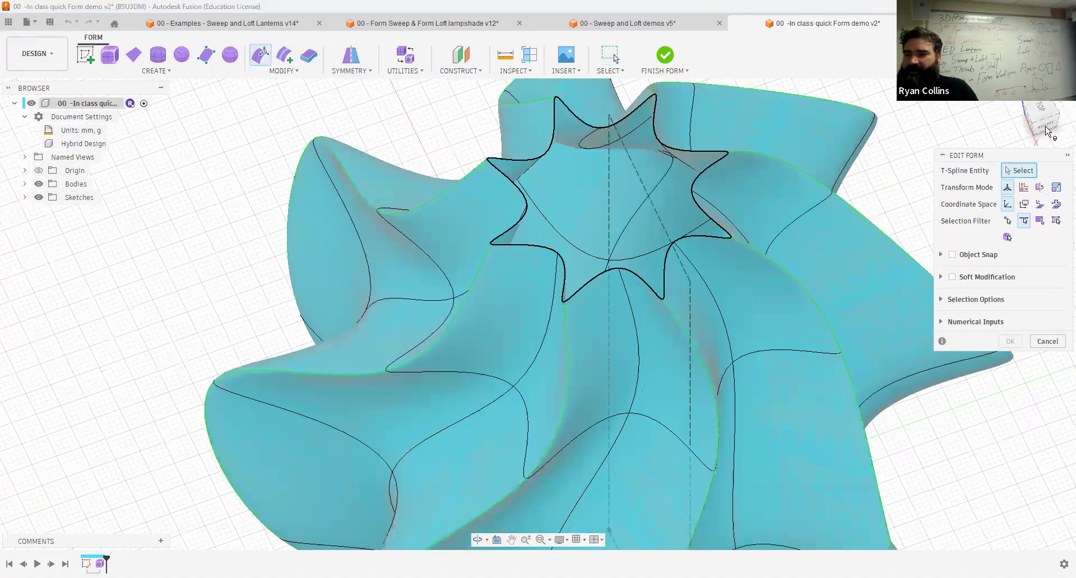
click(1046, 124)
middle_drag(679, 124, 652, 463)
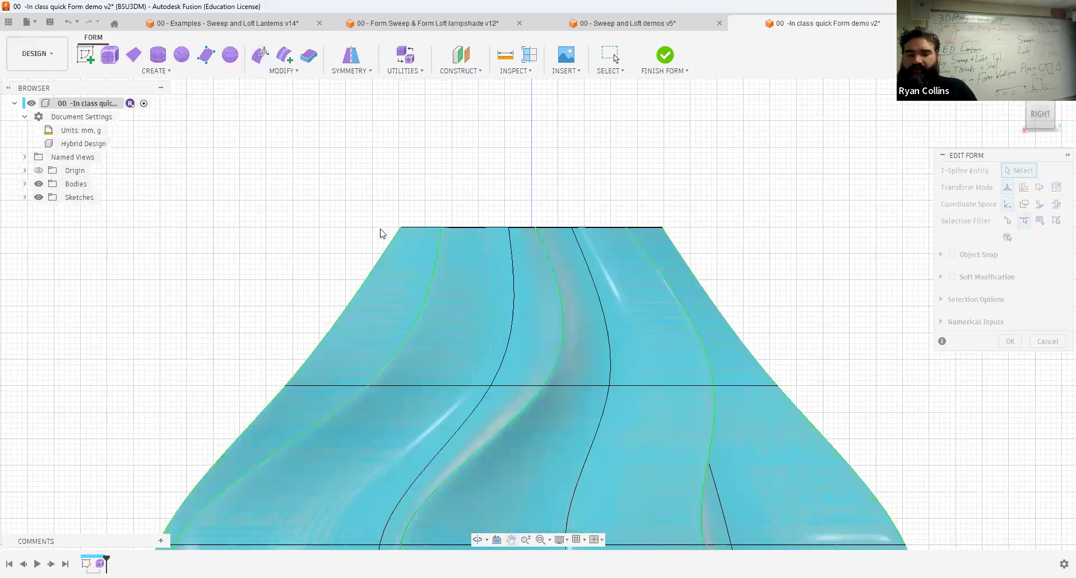
drag(380, 227, 751, 261)
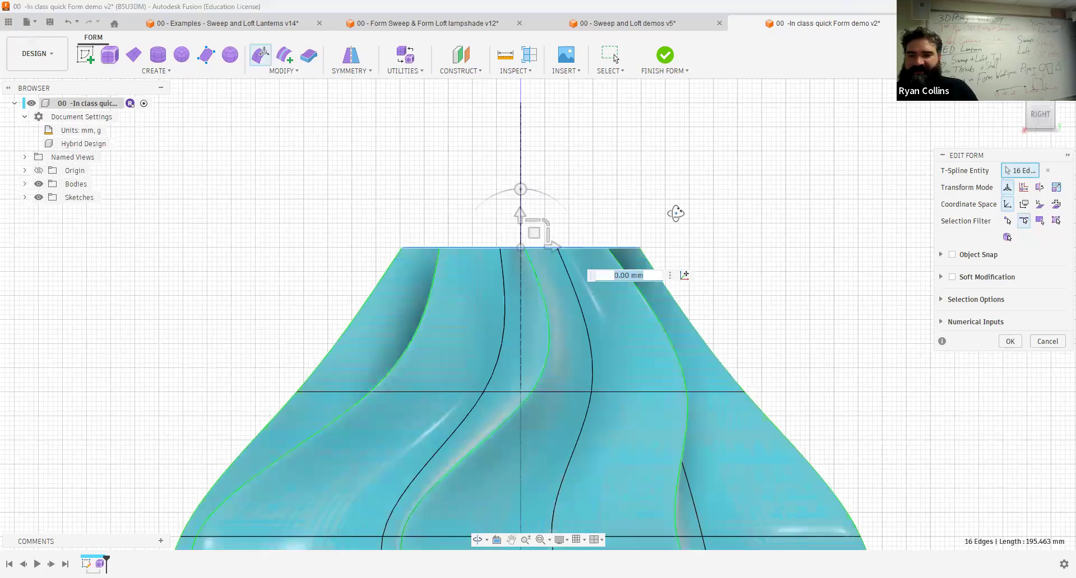
Try enlarging the top opening's edge loop by a factor of about 1.34, and undo the scaling
shift+middle_drag(645, 278, 540, 299)
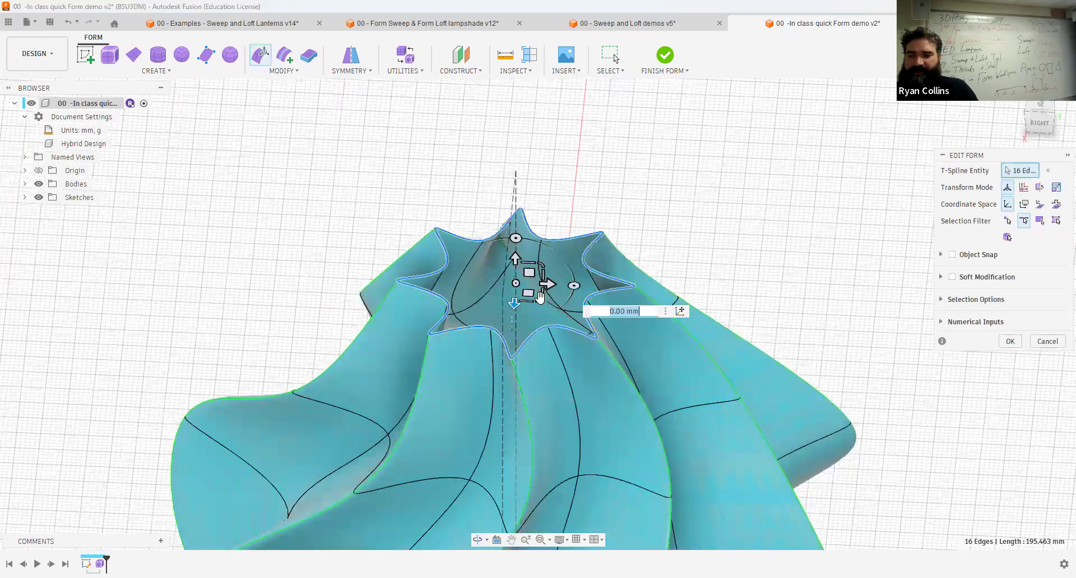
drag(539, 300, 542, 240)
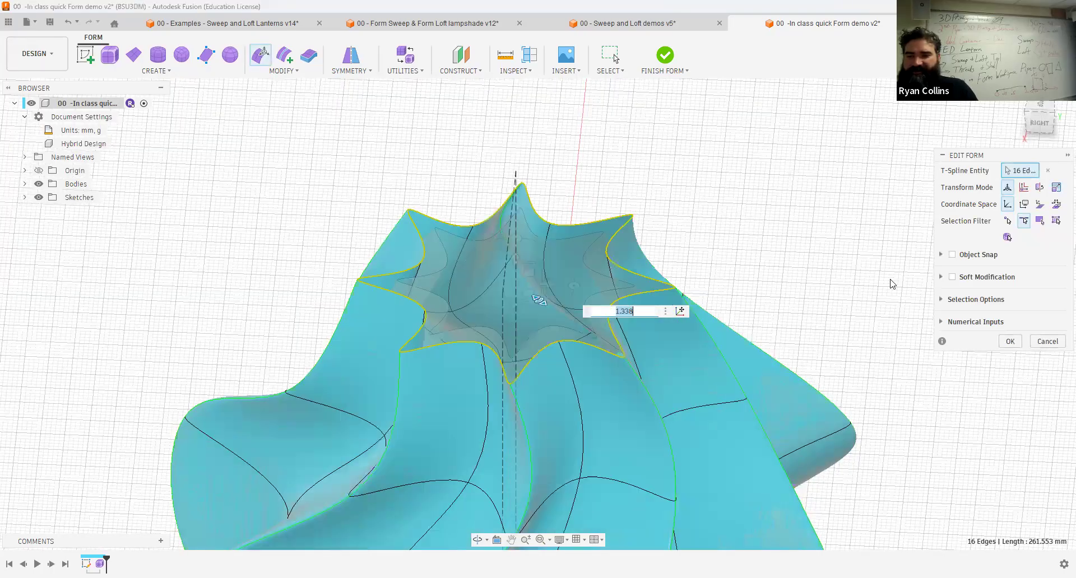
click(766, 241)
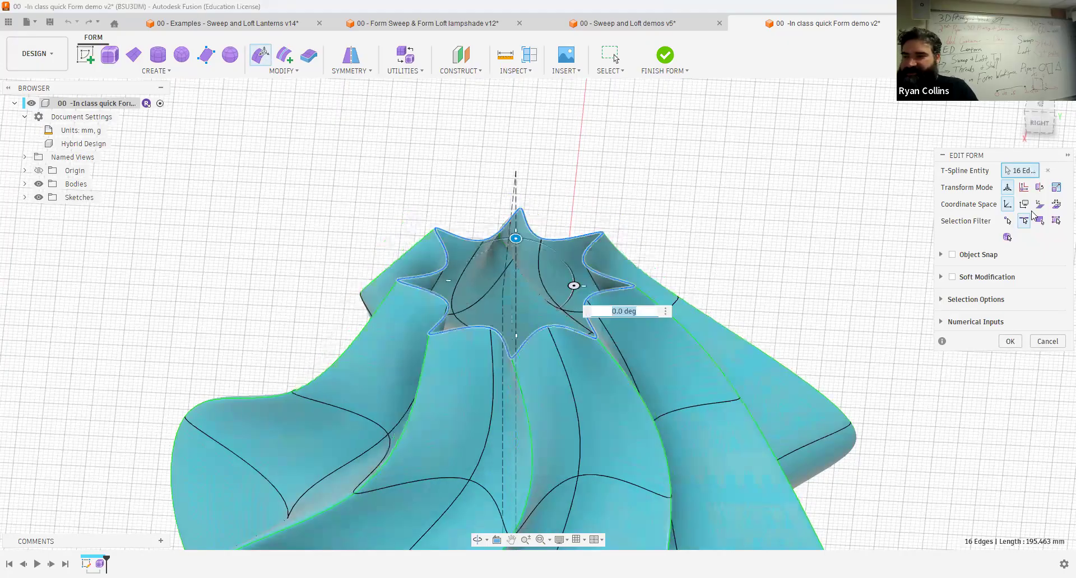
shift+middle_drag(703, 256, 728, 258)
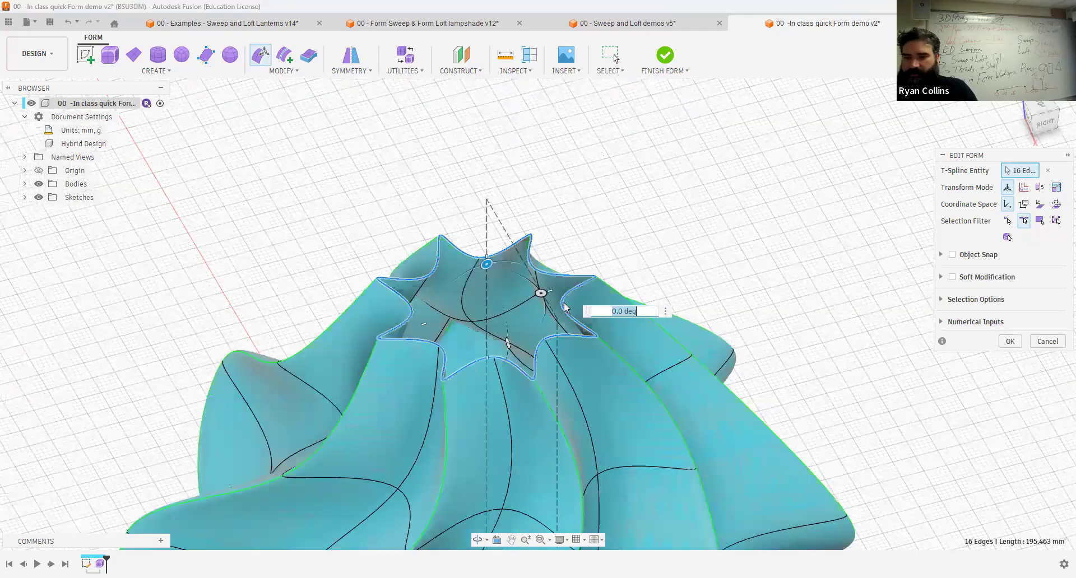
key(Escape)
Reselect the top opening's edge loop and scale it down uniformly to a total edge length of about 120 mm
double_click(580, 289)
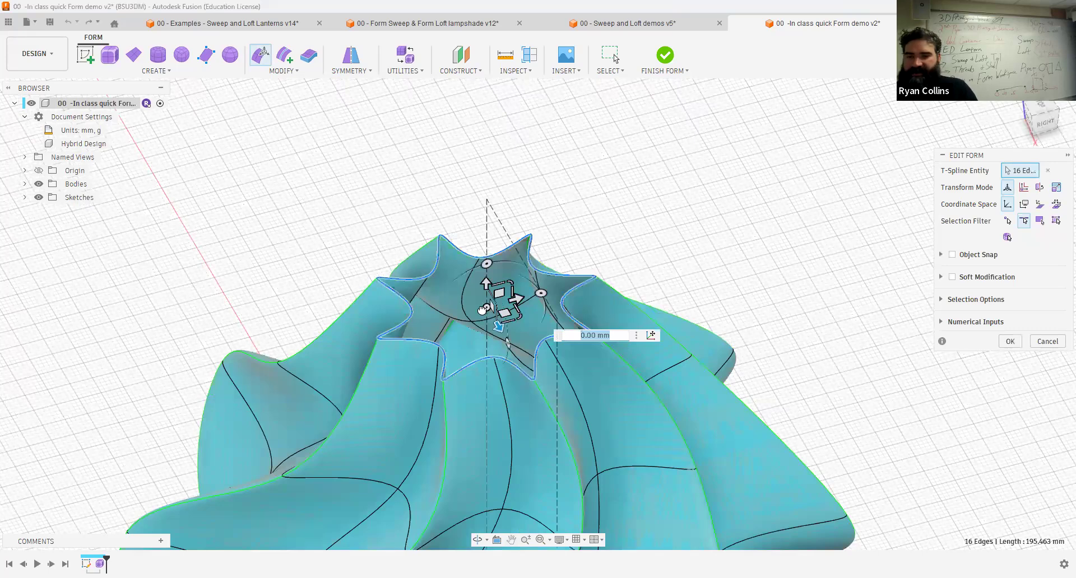
drag(483, 308, 675, 235)
shift+middle_drag(675, 233, 660, 212)
click(1012, 341)
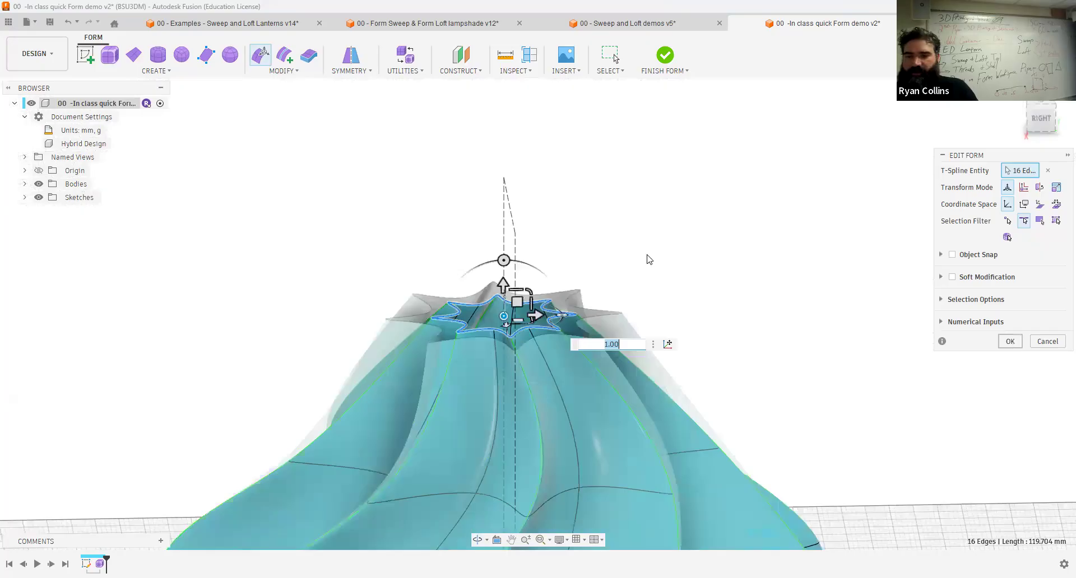
Fill the reduced star-shaped top opening with Fill Hole in Collapse mode
scroll(617, 264, up, 3)
click(1041, 118)
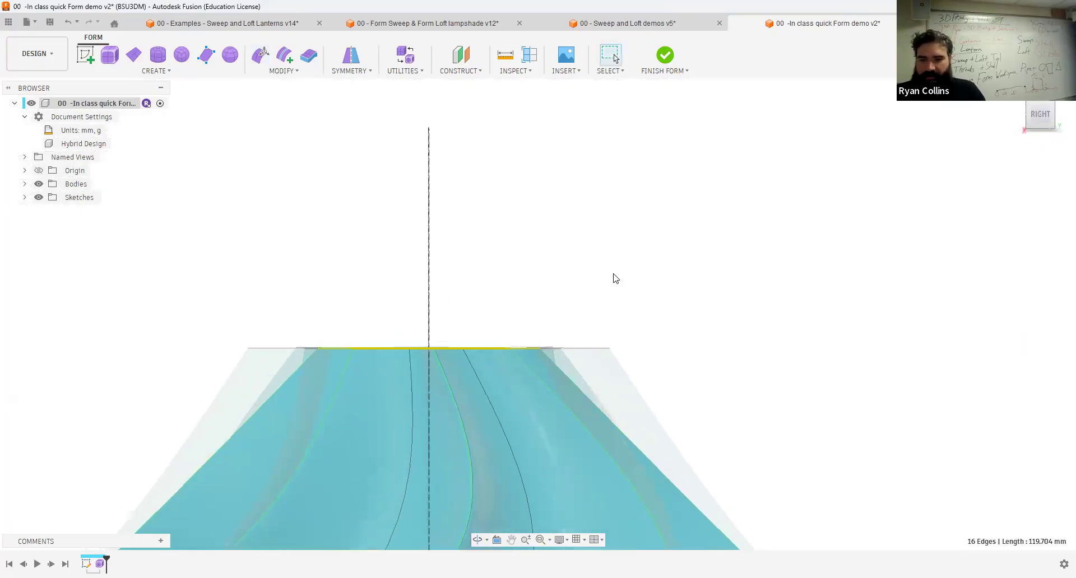
scroll(589, 278, up, 3)
scroll(588, 278, down, 2)
shift+middle_drag(632, 294, 960, 194)
click(284, 71)
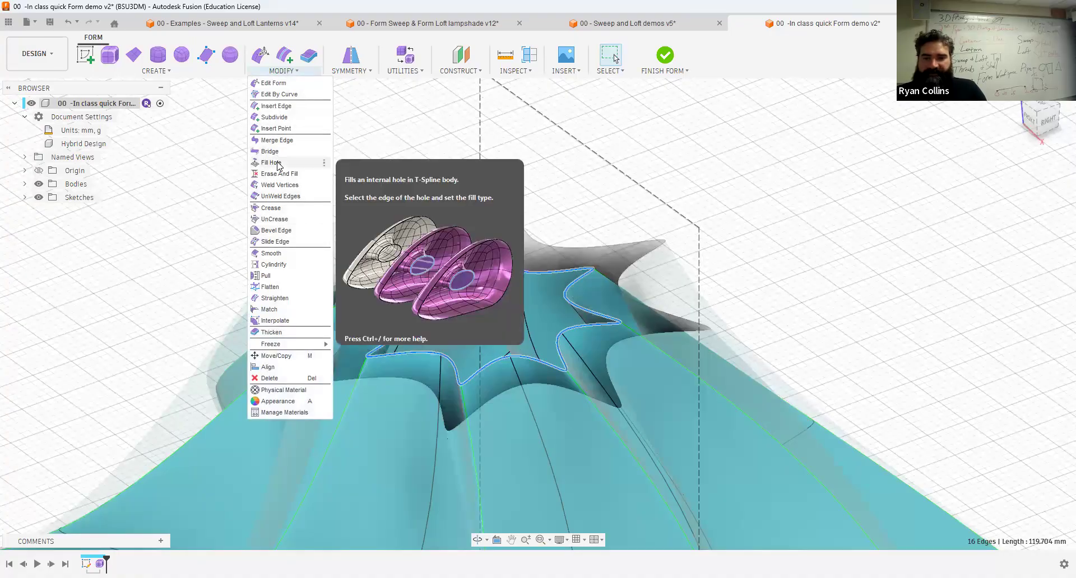
click(1019, 240)
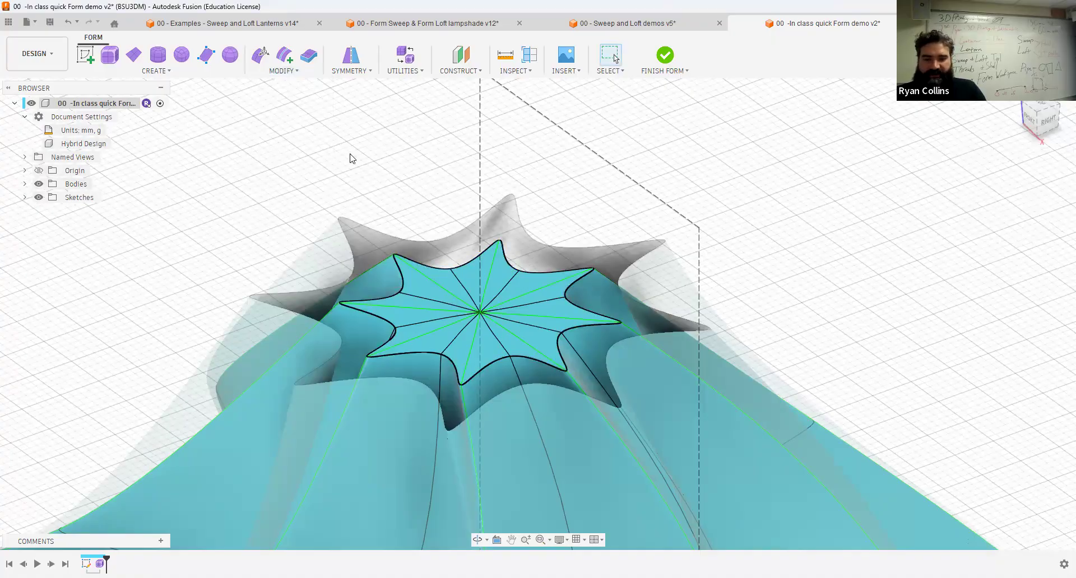
Finish the form to convert Body1 into the parametric workspace, and inspect its narrowed top cap
click(25, 184)
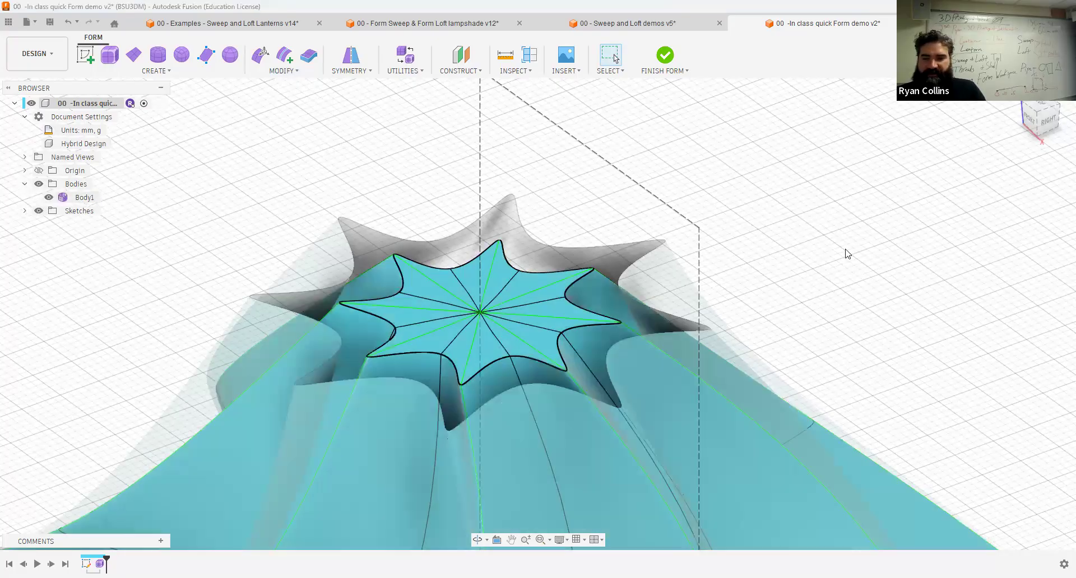
scroll(847, 254, down, 3)
click(669, 58)
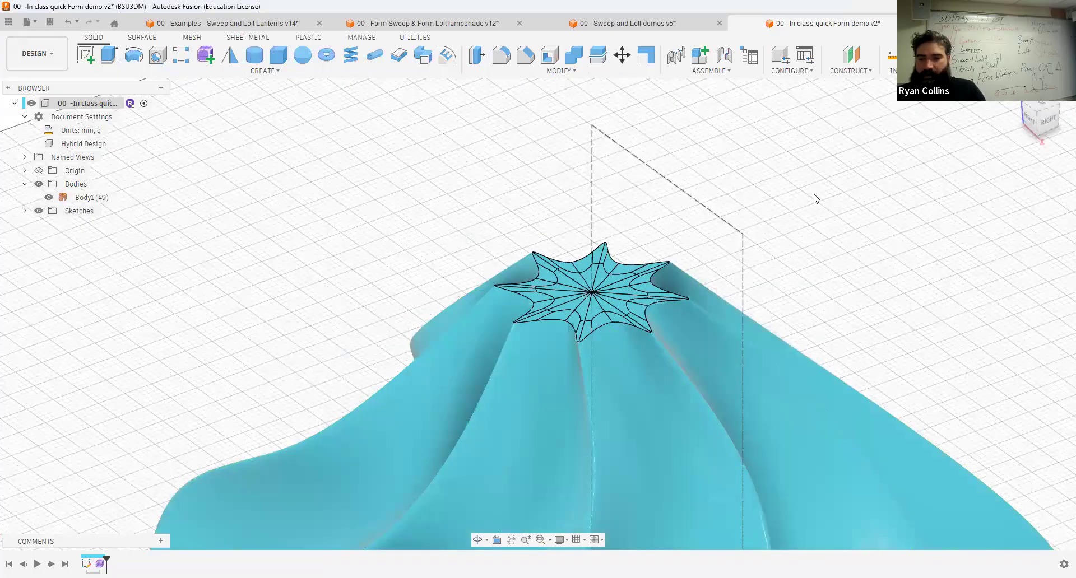
shift+middle_drag(793, 301, 734, 245)
scroll(734, 244, down, 2)
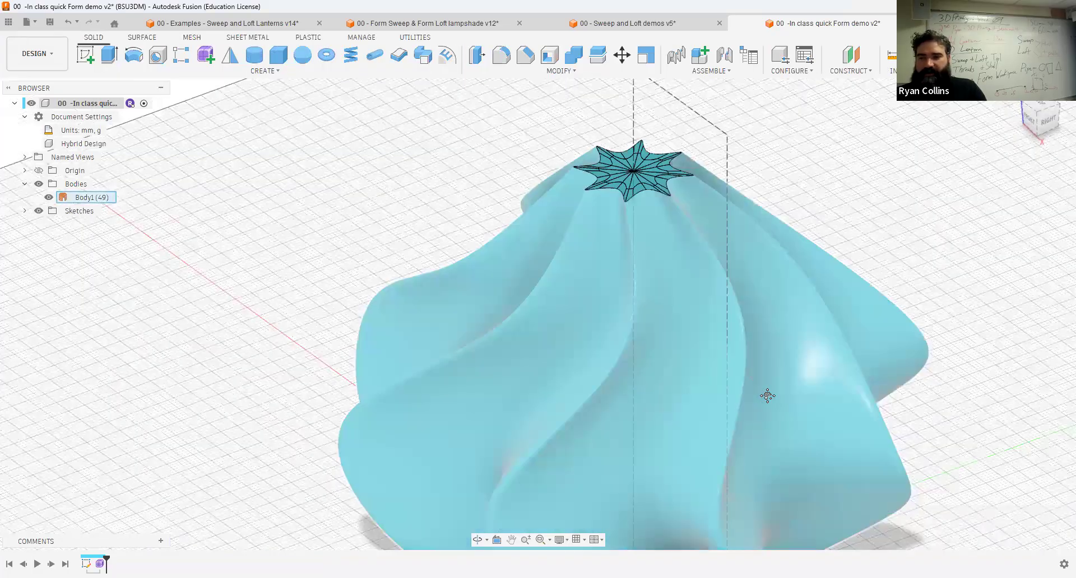
scroll(652, 194, up, 3)
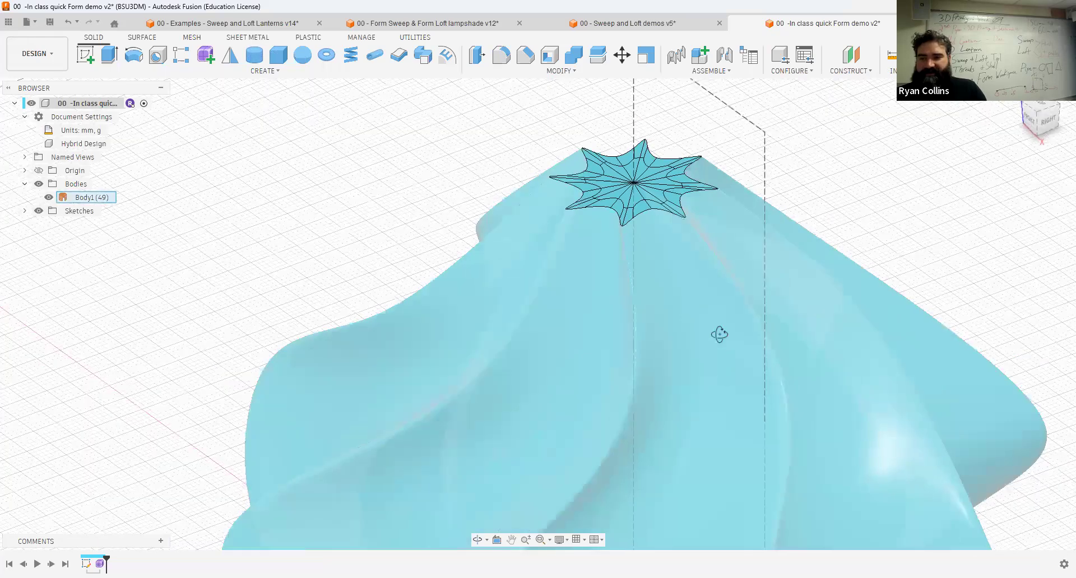
Reopen Form1 for editing and close the star-shaped bottom opening of the lantern with Fill Hole
shift+middle_drag(720, 262, 722, 312)
shift+middle_drag(704, 260, 197, 507)
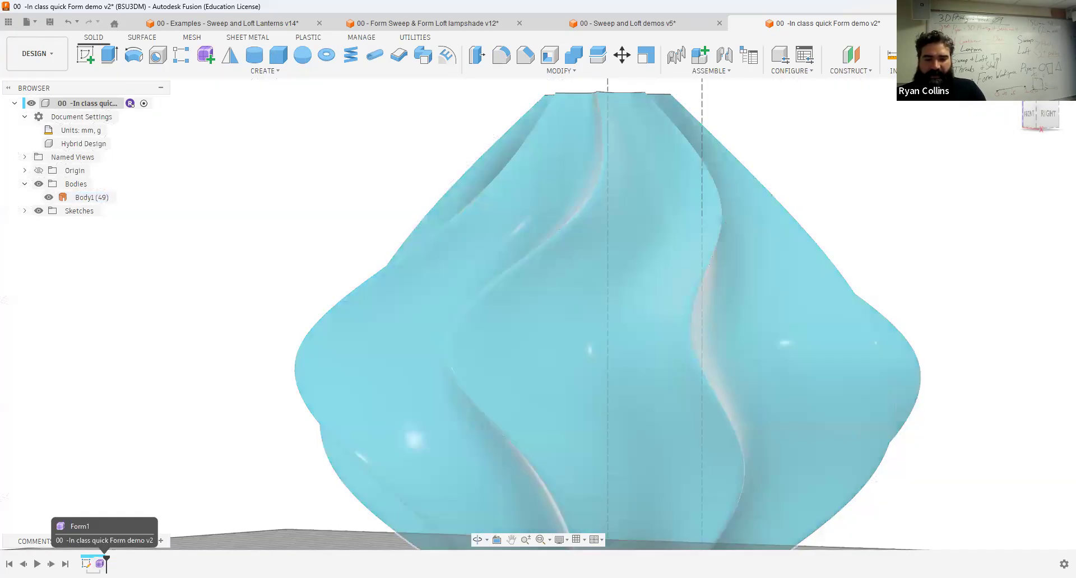
right_click(100, 564)
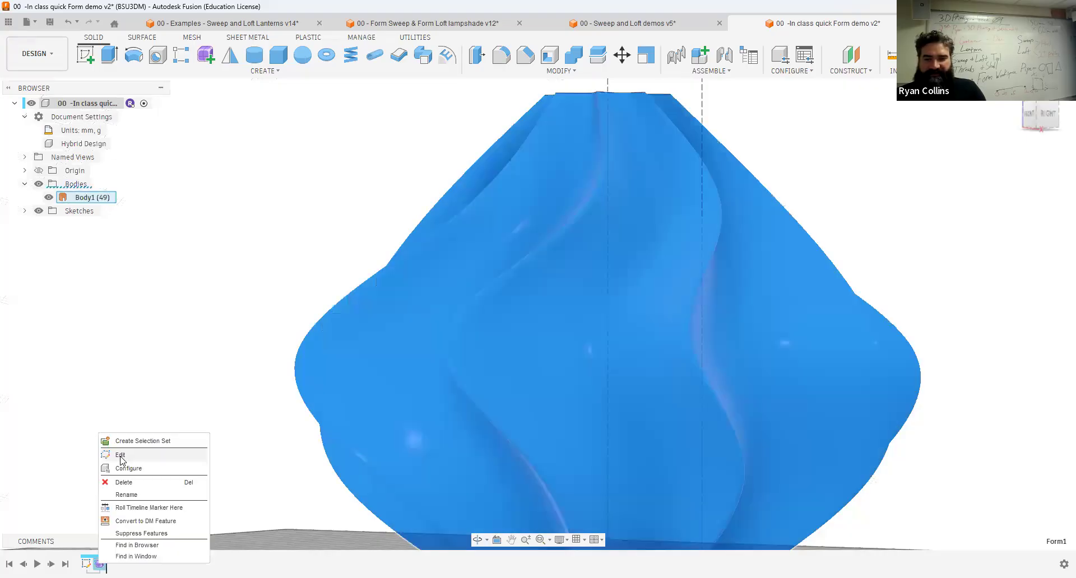
click(120, 456)
shift+middle_drag(258, 361, 253, 302)
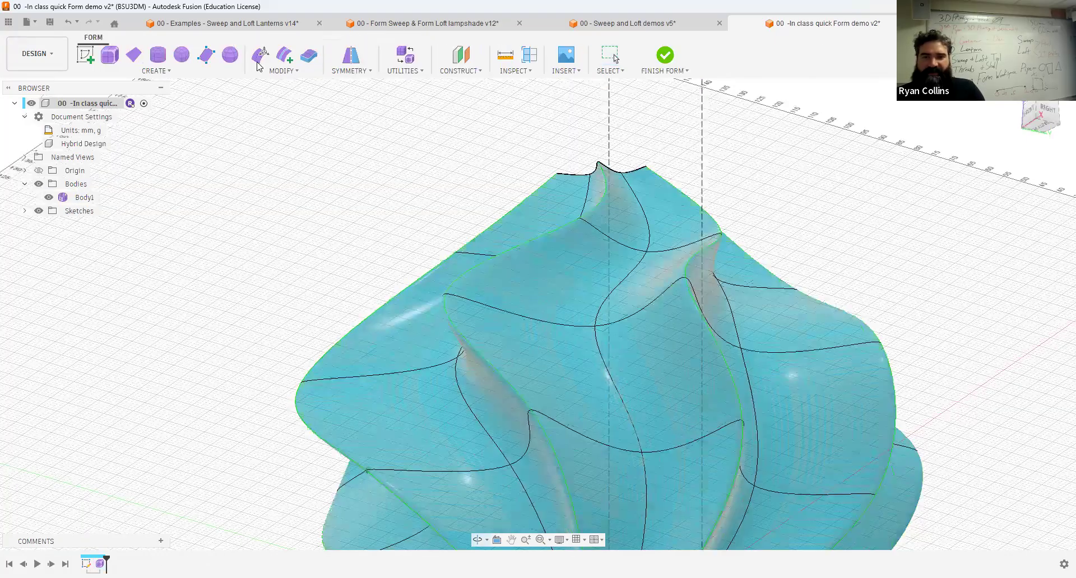
shift+middle_drag(701, 163, 678, 163)
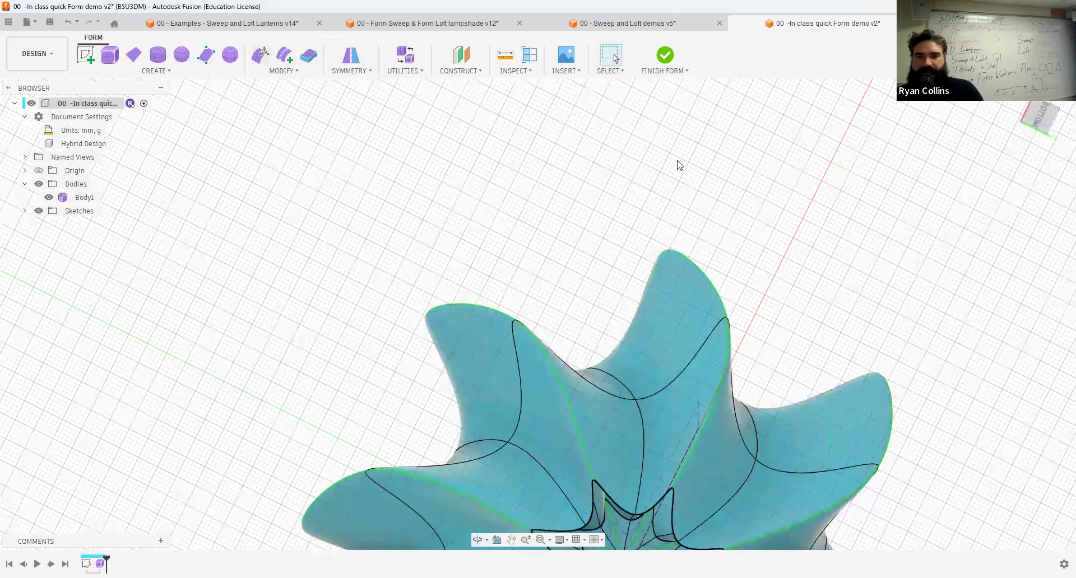
click(282, 70)
click(302, 165)
click(1010, 241)
Finish the form to convert Body1 into a solid body, and inspect both end caps and the twisted sides
click(665, 55)
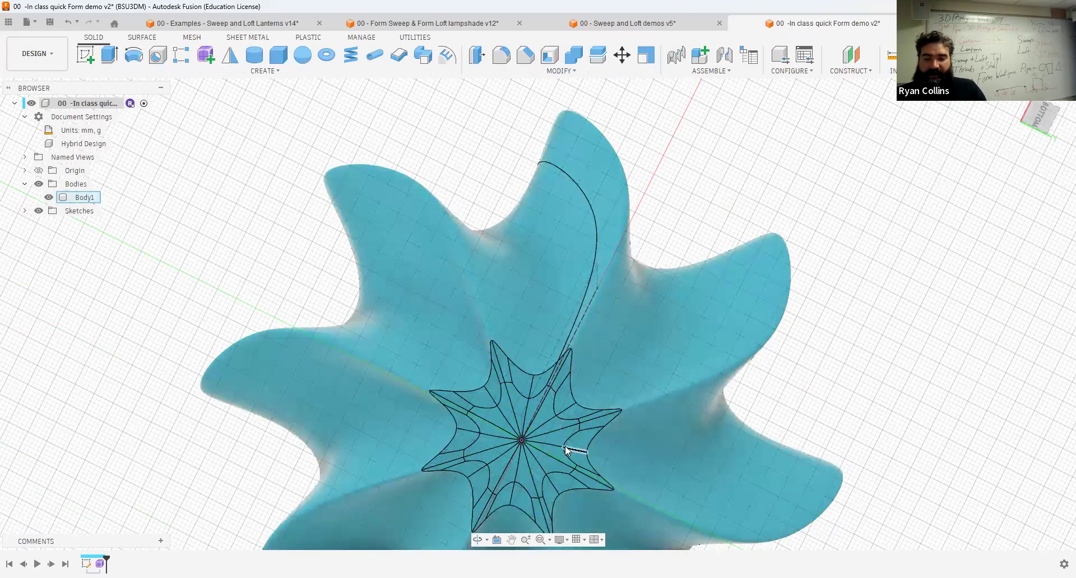
scroll(565, 451, up, 2)
shift+middle_drag(619, 339, 615, 438)
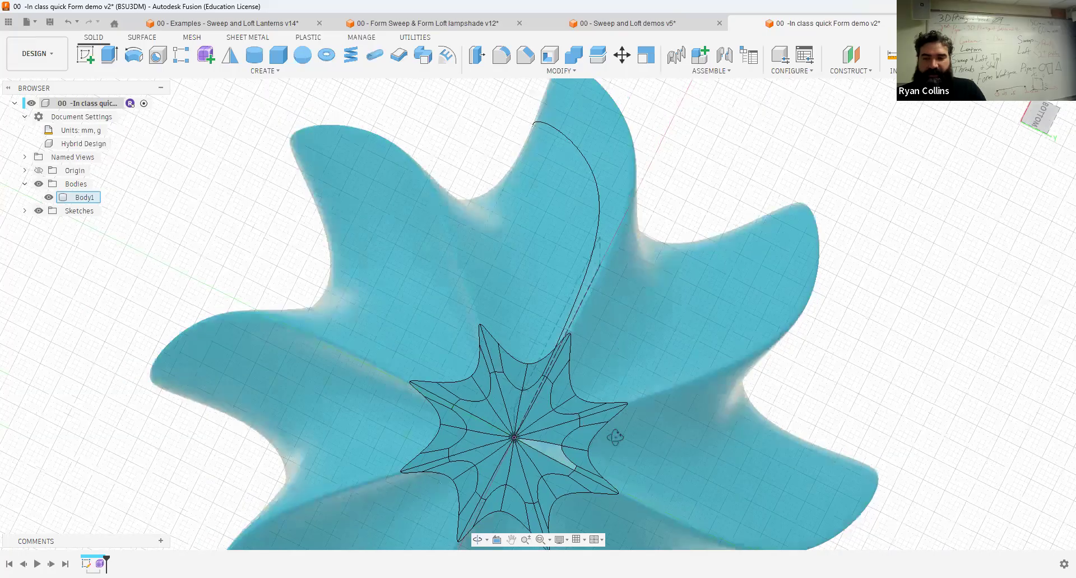
shift+middle_drag(583, 287, 581, 418)
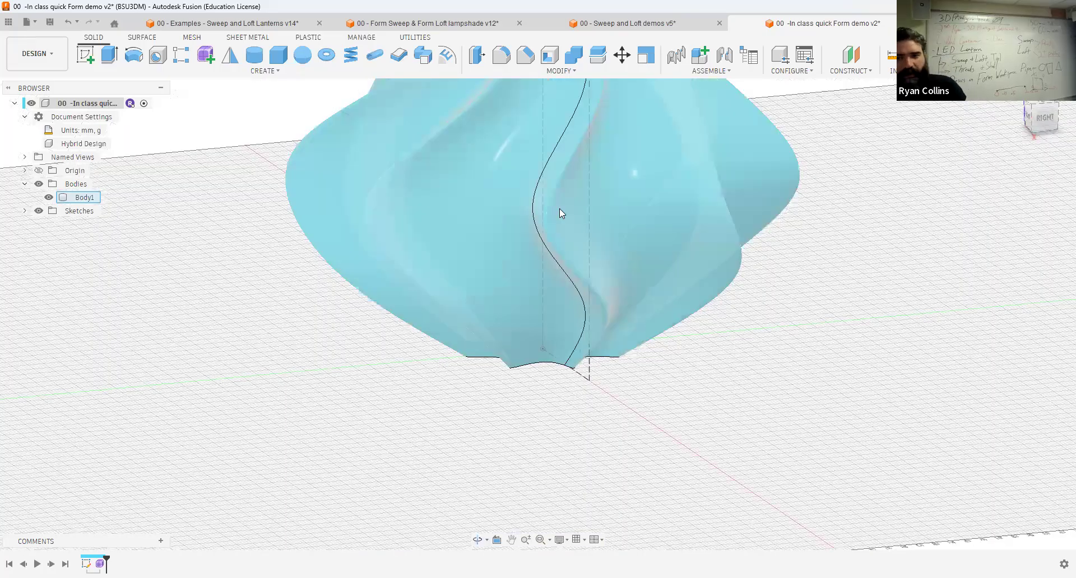
shift+middle_drag(559, 209, 562, 336)
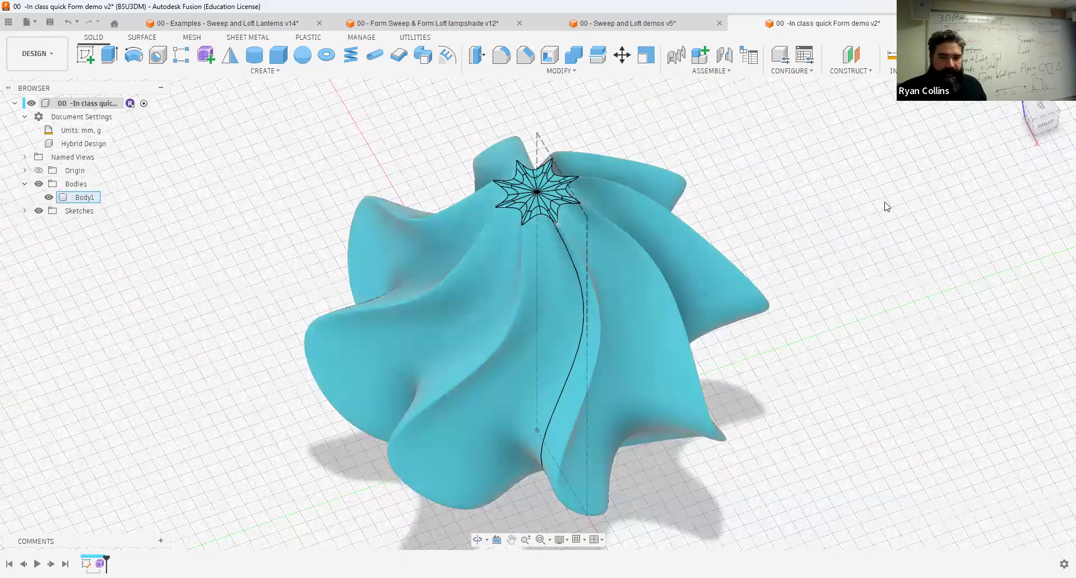
scroll(505, 130, up, 5)
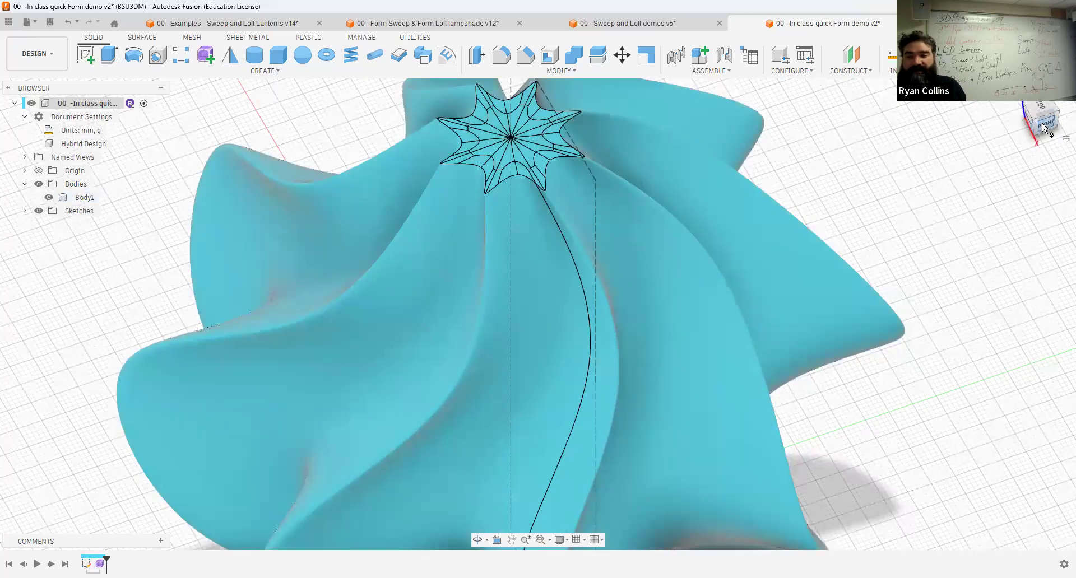
click(1043, 127)
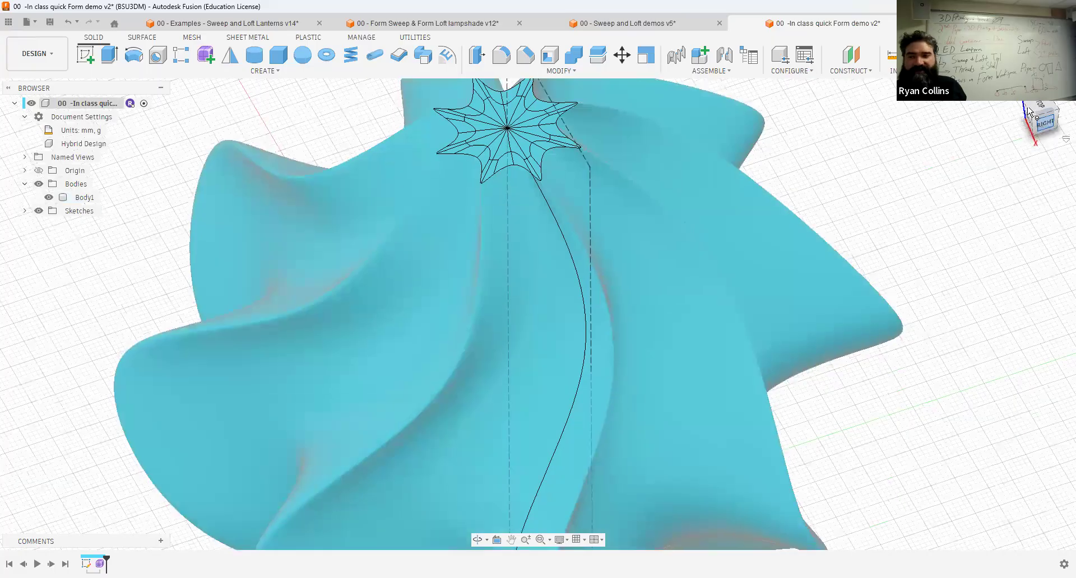
click(1019, 94)
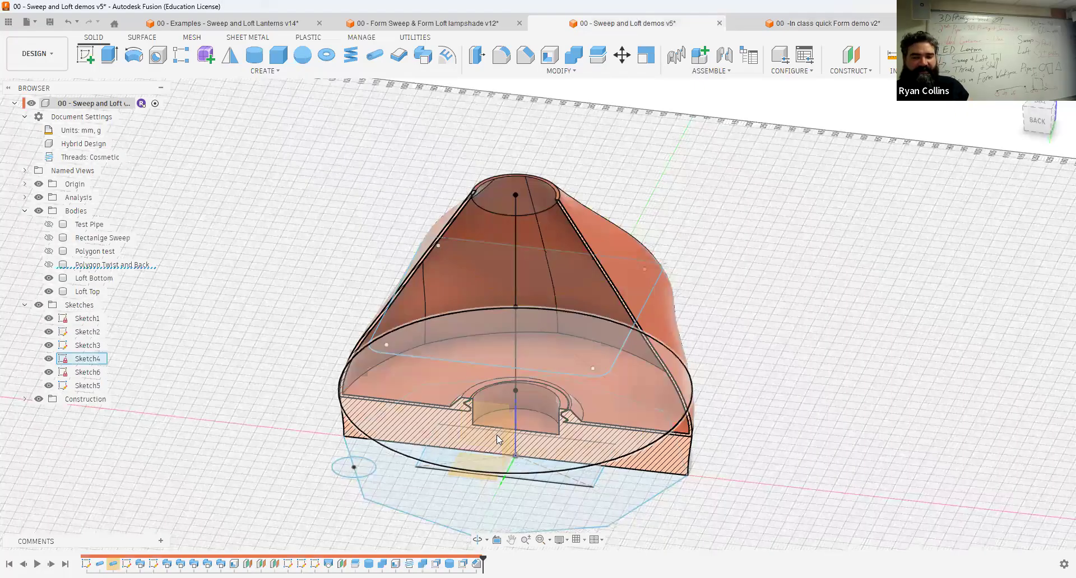
Examine the sectioned loft lantern and threaded base in Sweep and Loft demos, and the closed body's top cap in the in-class demo
scroll(496, 435, up, 3)
shift+middle_drag(505, 397, 489, 425)
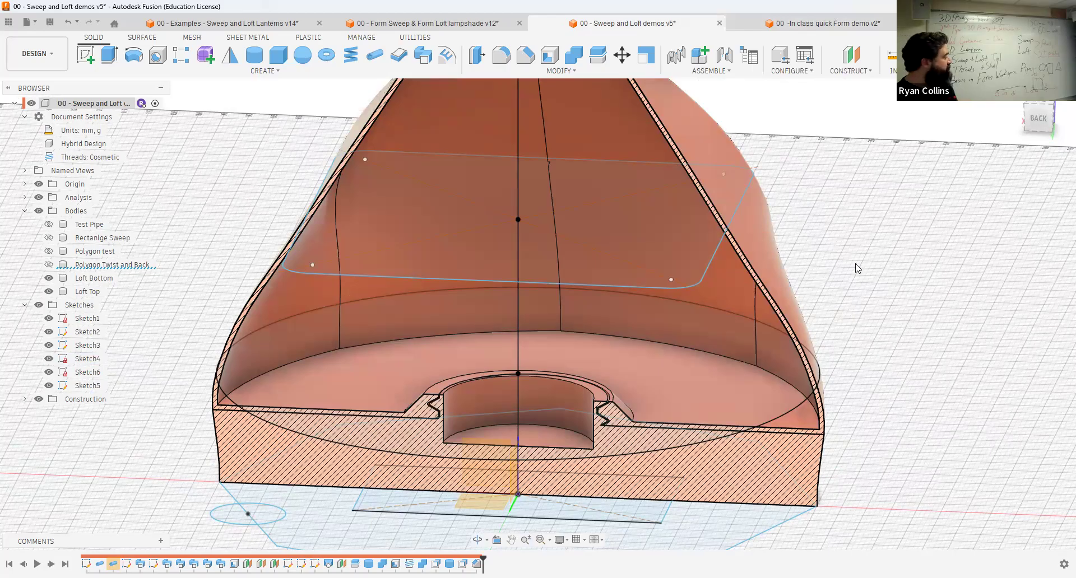
key(ctrl+Tab)
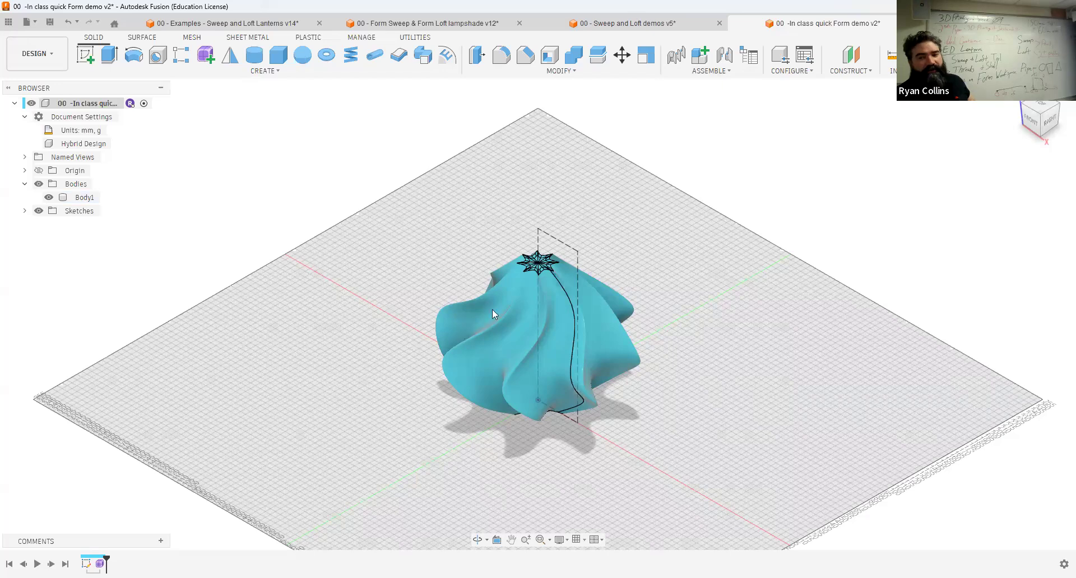
click(522, 300)
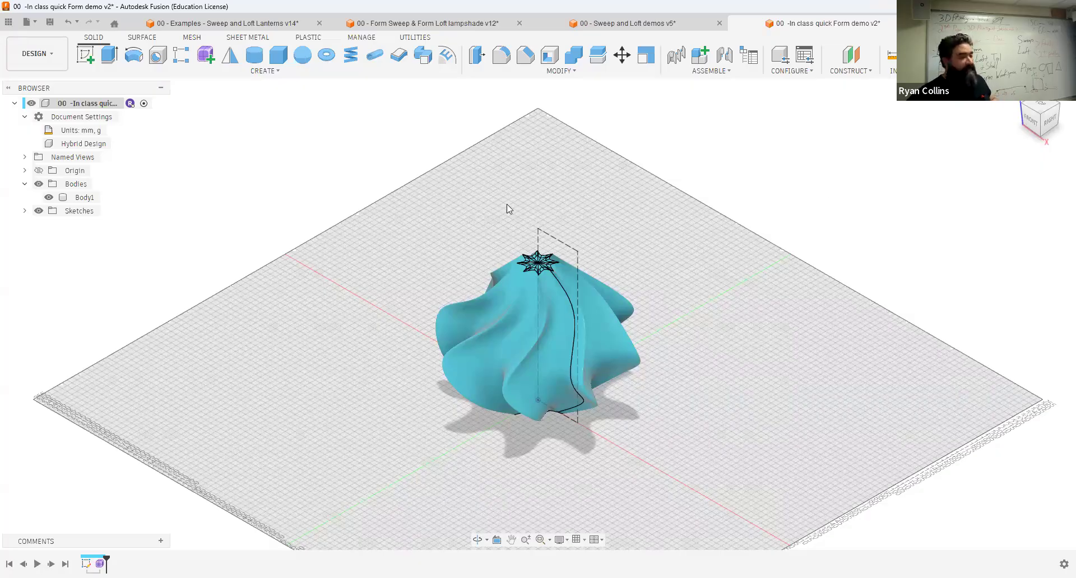
click(560, 272)
scroll(580, 293, up, 2)
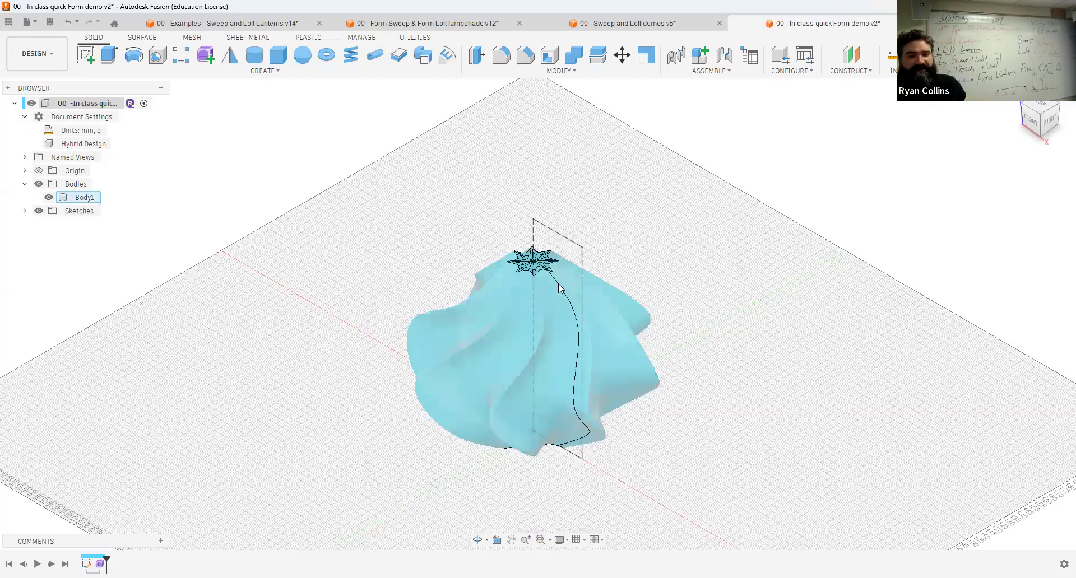
scroll(558, 282, up, 3)
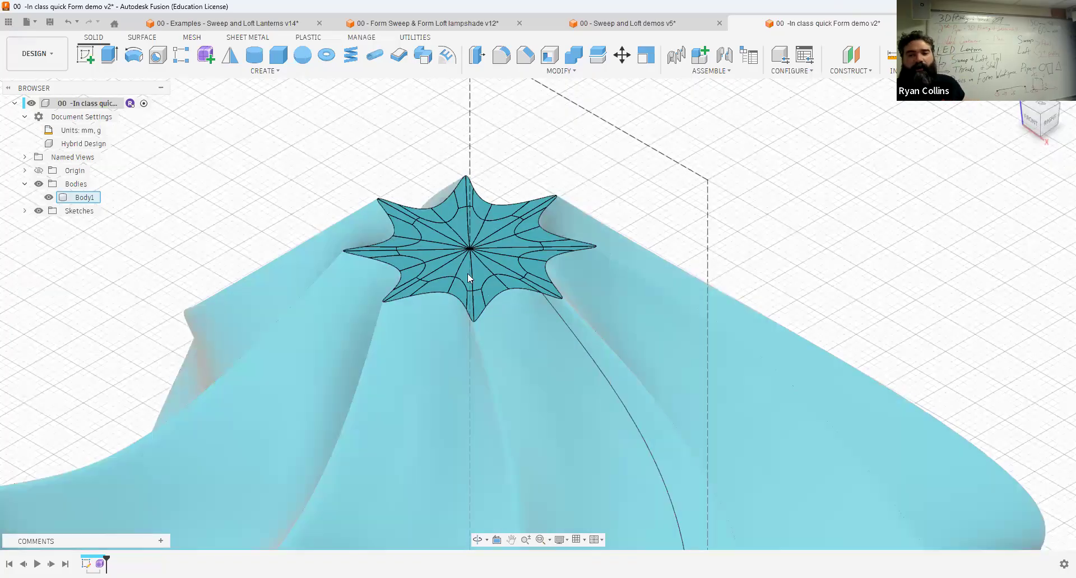
scroll(467, 274, down, 5)
scroll(426, 292, up, 2)
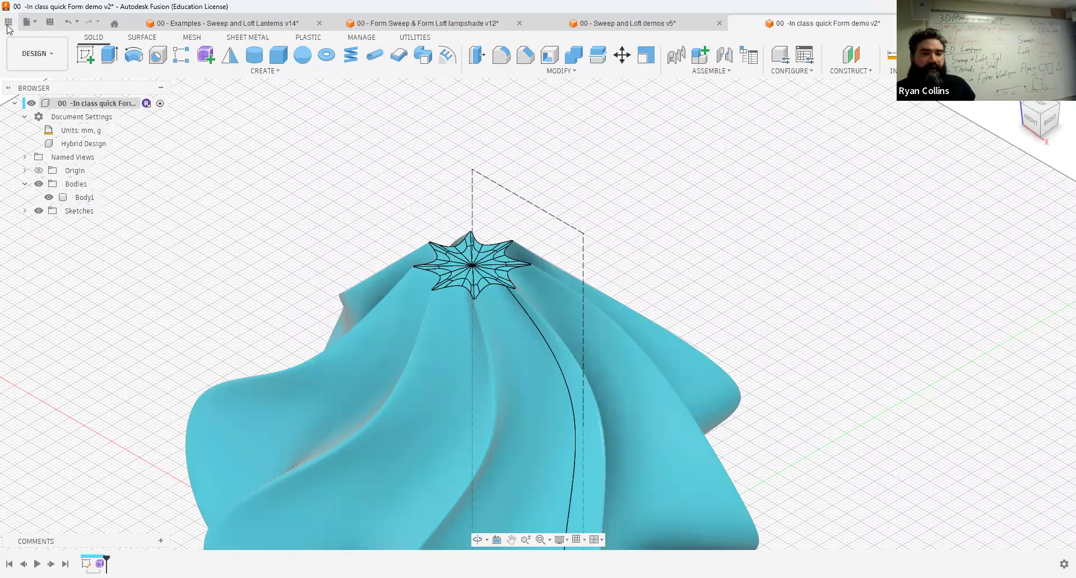
Review the version history of the 00 -In class quick Form demo design and refresh the 04 - Vase-Mode Lantern folder
click(179, 93)
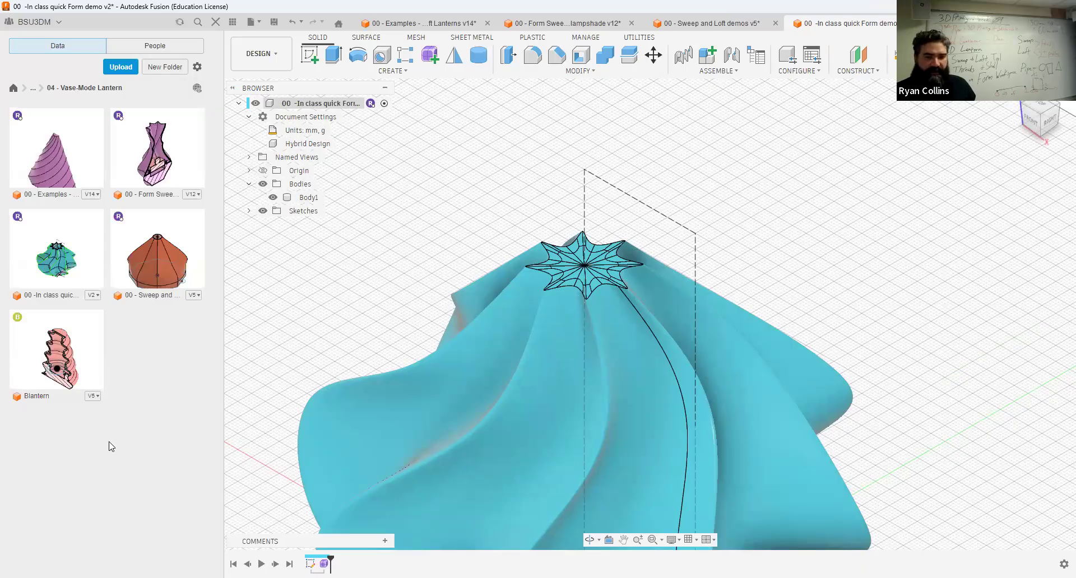
click(93, 296)
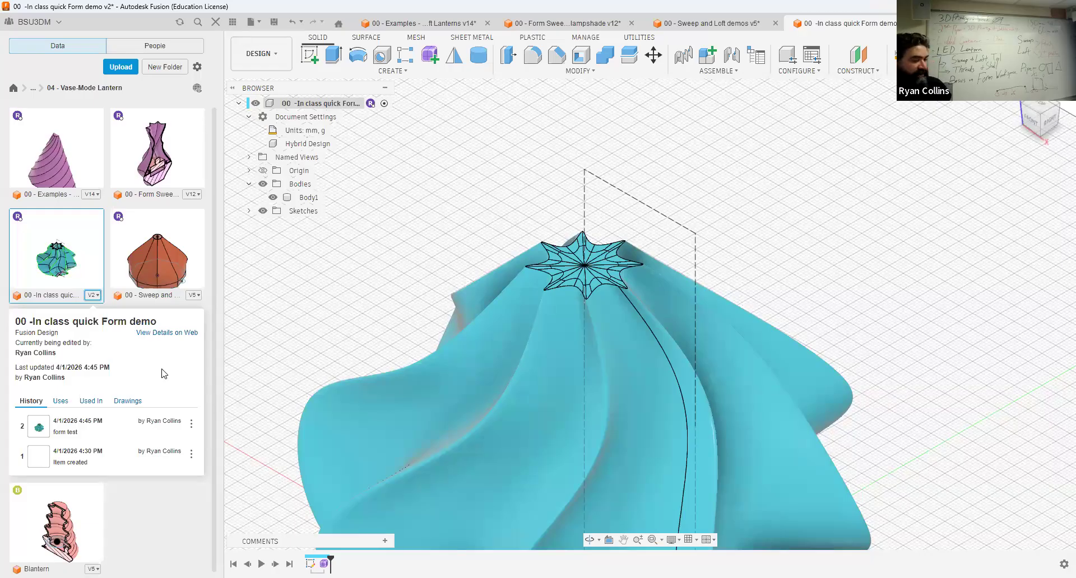
click(251, 21)
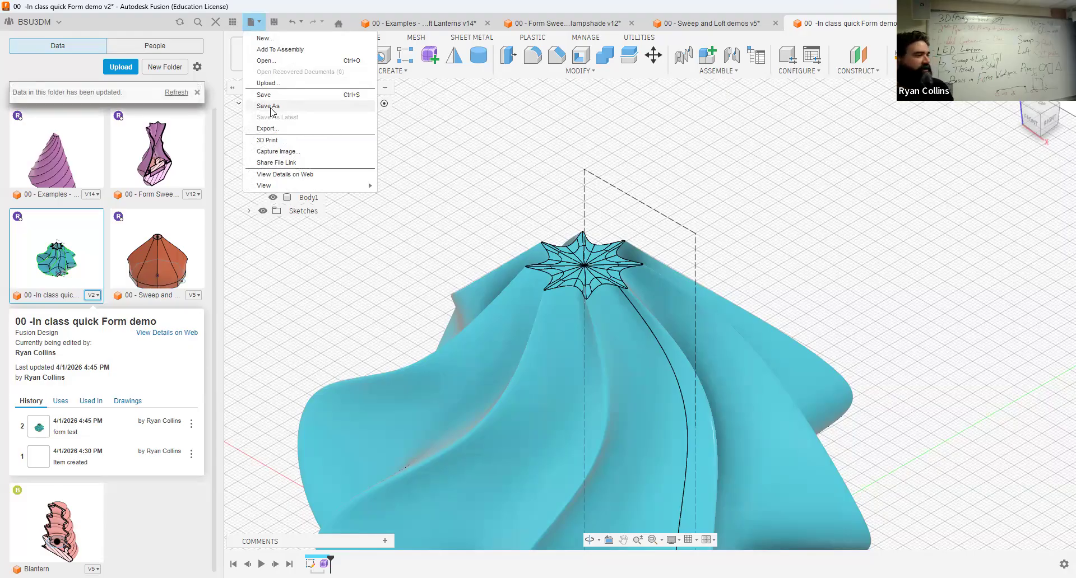
click(552, 172)
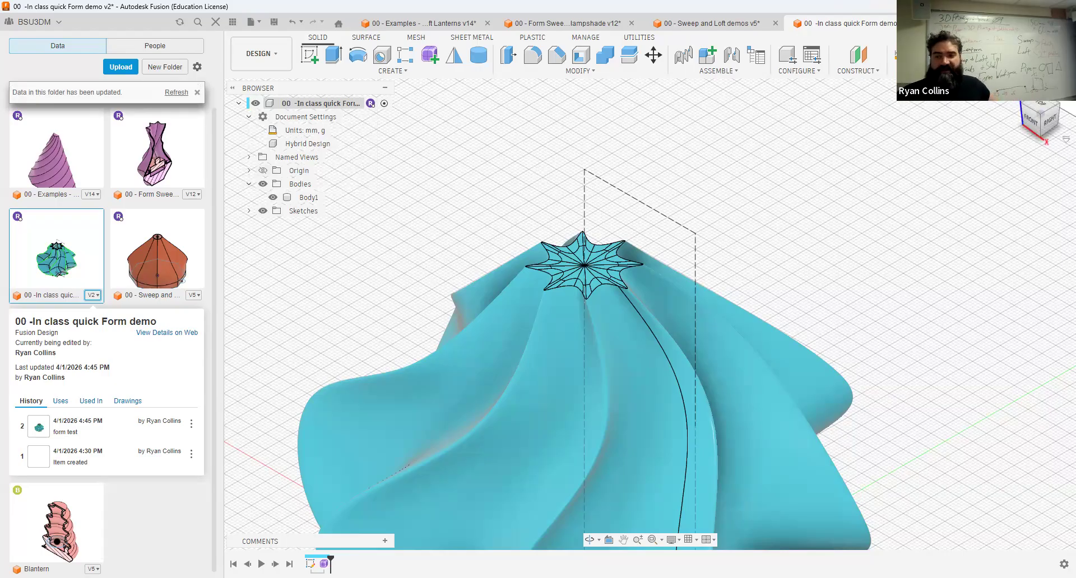
click(1013, 95)
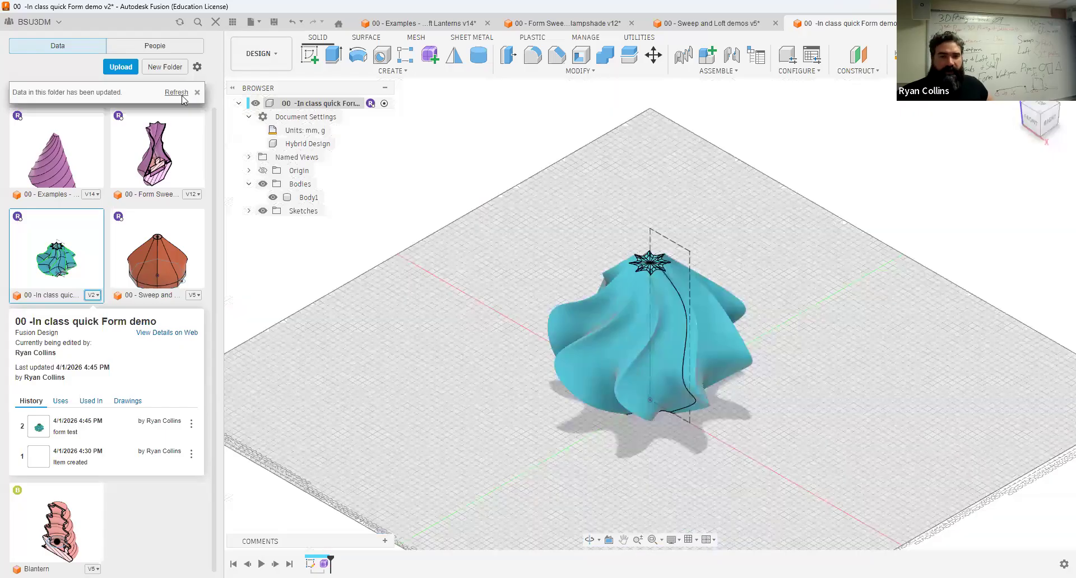
click(178, 93)
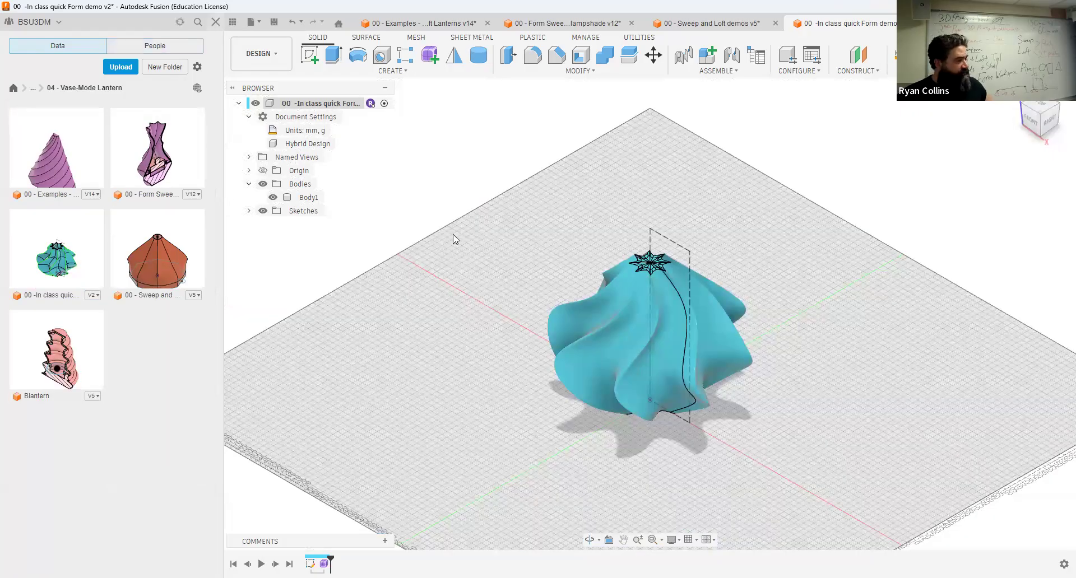
key(ctrl+alt+p)
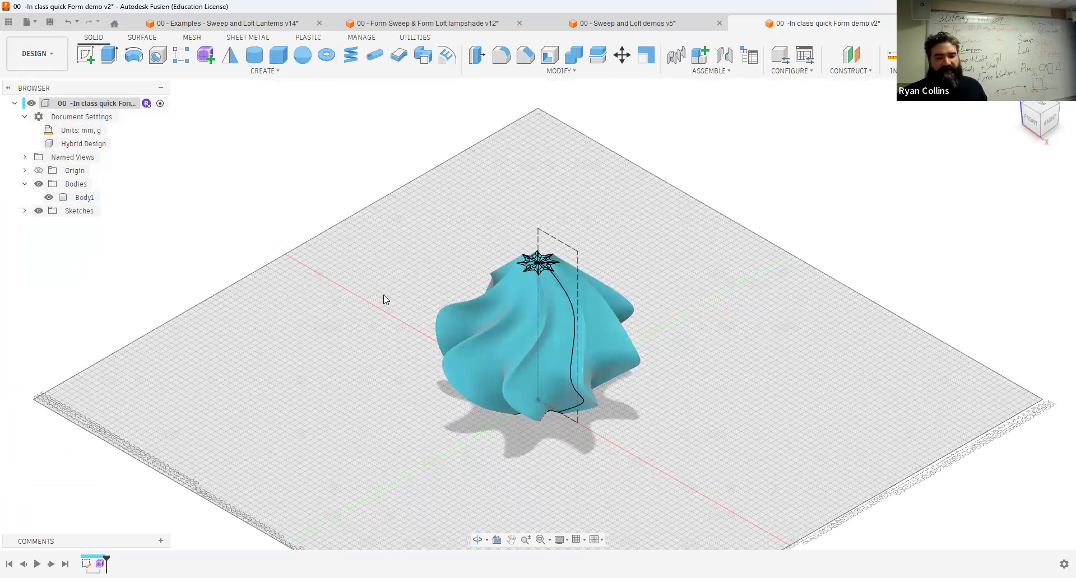
Display the design in multiple views and reopen the form for editing, with the lantern's side profile enlarged
click(595, 541)
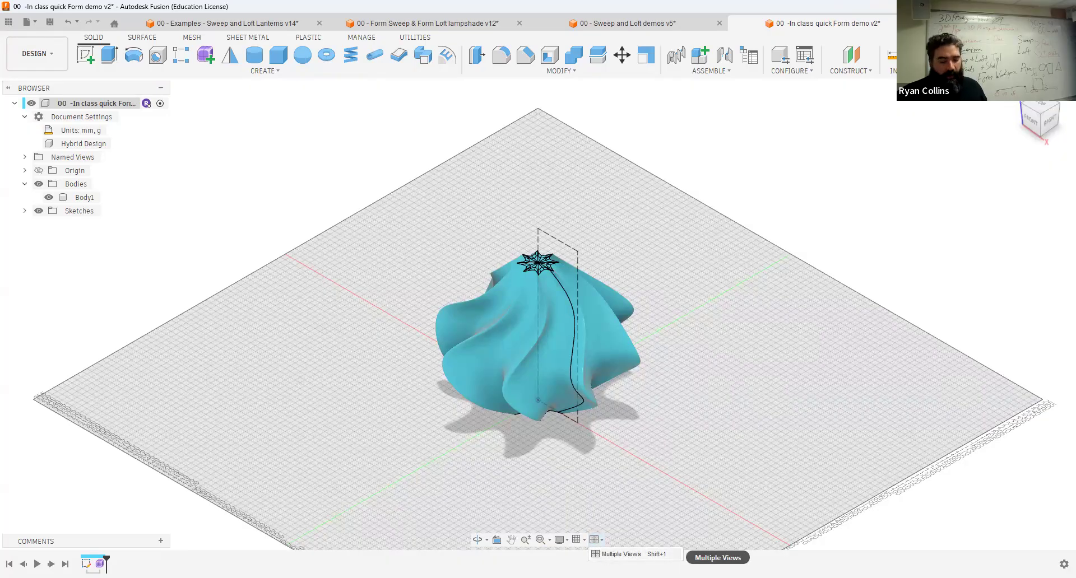
click(635, 557)
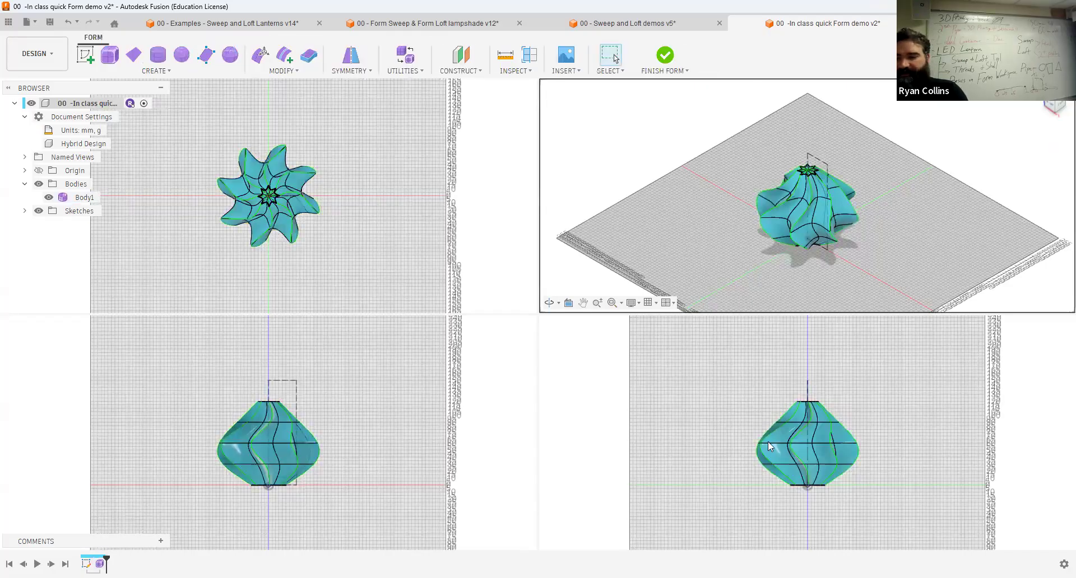
scroll(767, 441, up, 5)
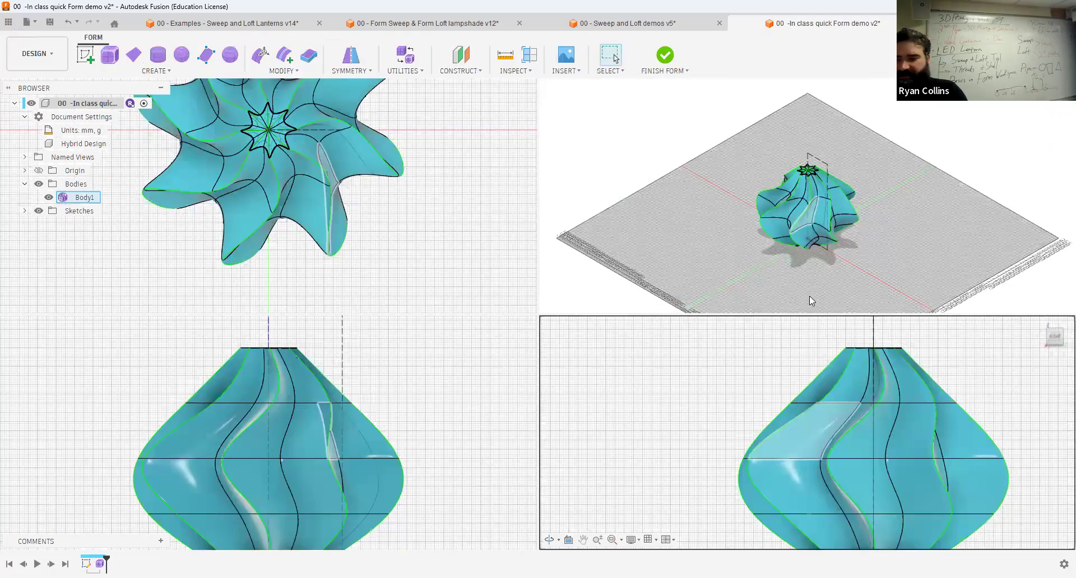
middle_drag(933, 419, 809, 408)
Rotate the 16-edge loop just below the top opening by -25 degrees about the vertical axis, and finish the form
click(261, 55)
drag(648, 382, 876, 400)
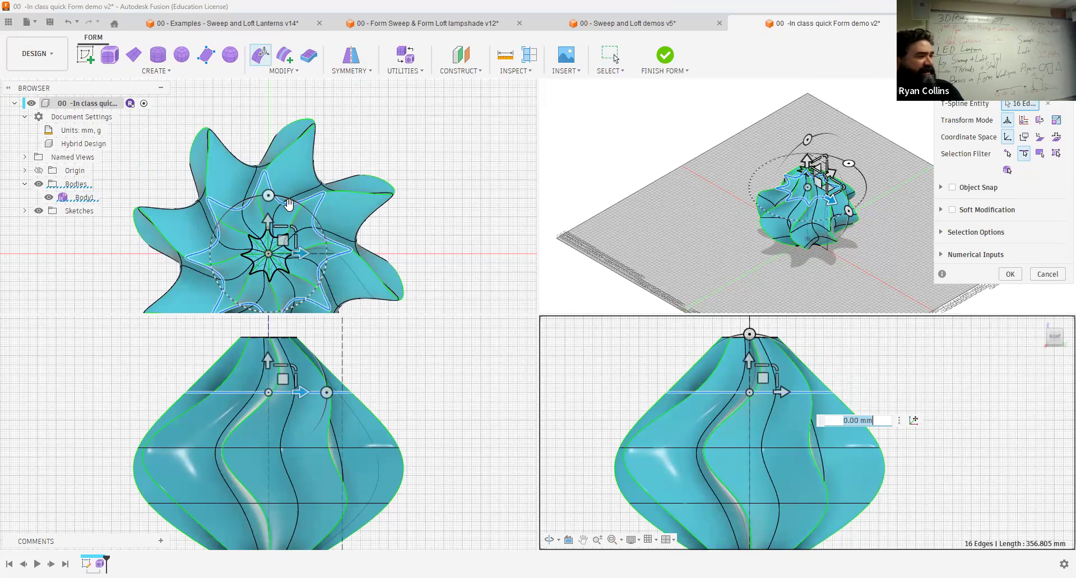
drag(284, 203, 290, 202)
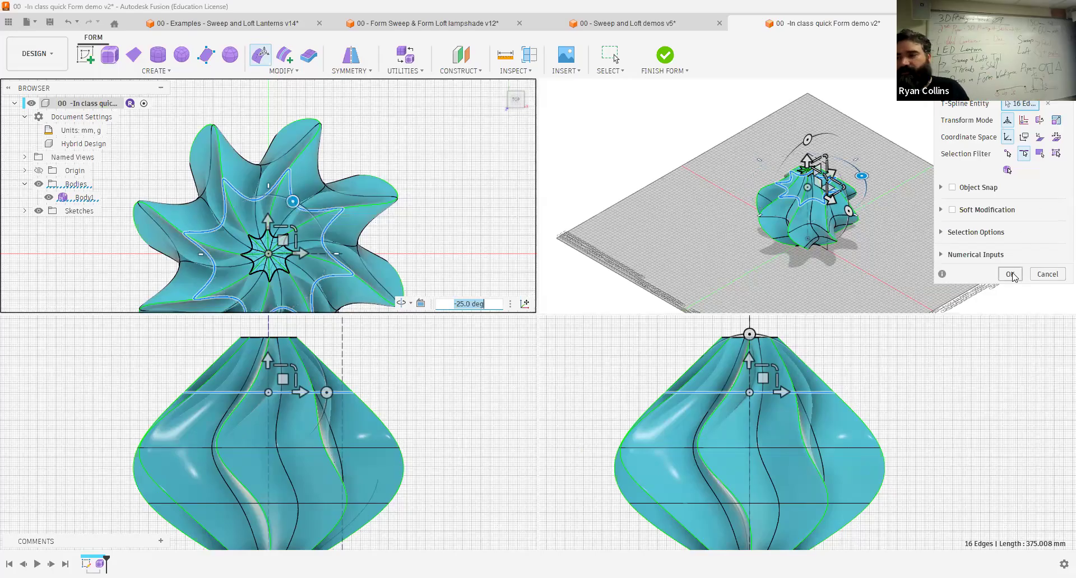
click(666, 56)
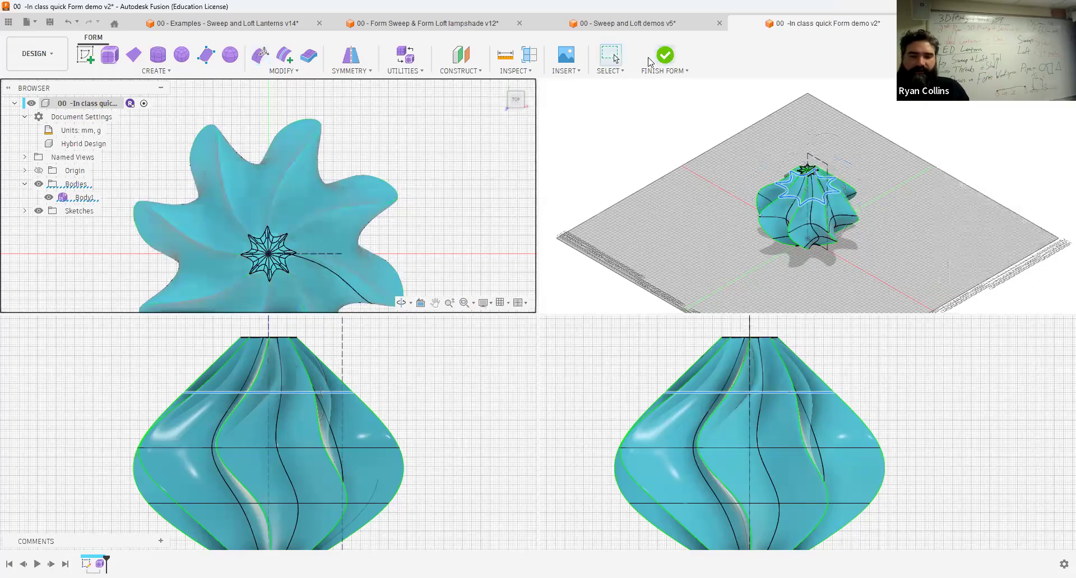